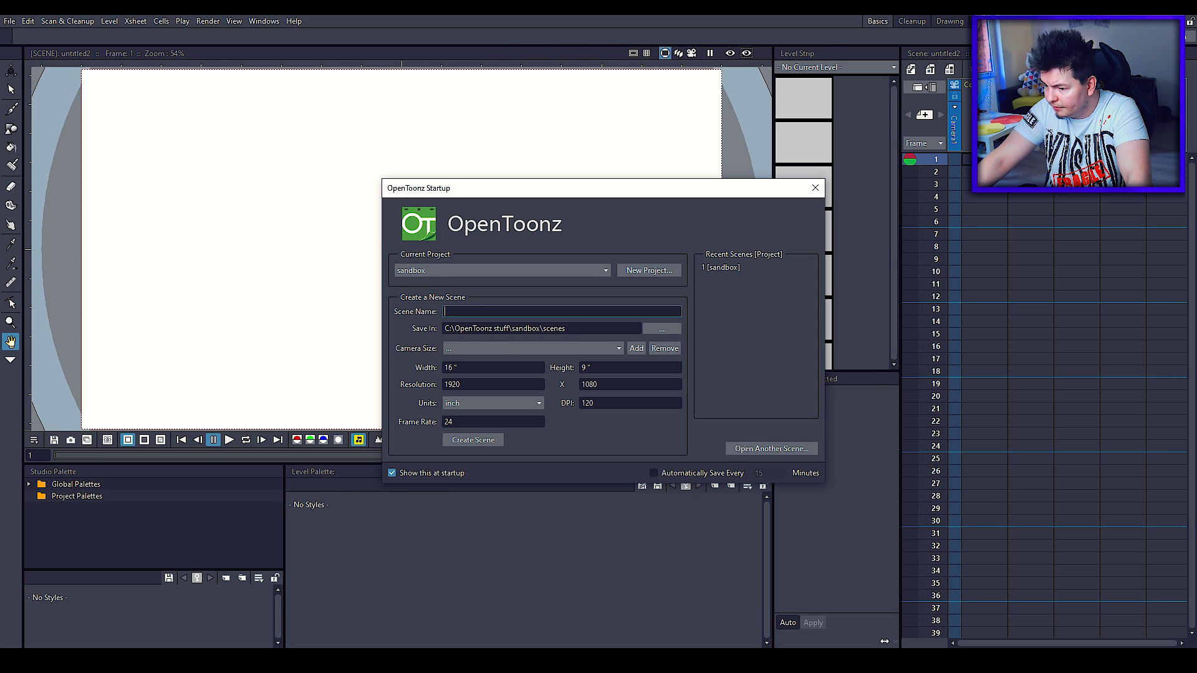
- Create a new scene named '2' instead of overwriting the existing scene '1'
{"action": "type", "text": "1"}
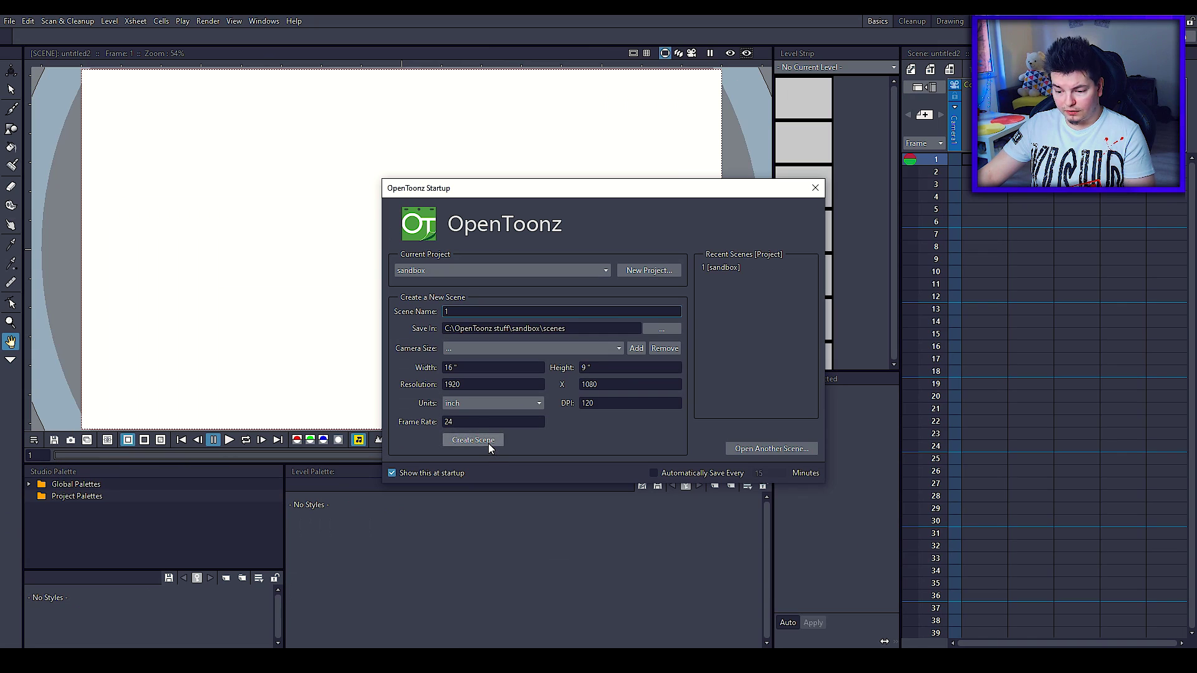
{"action": "left_click", "coordinate": [480, 441]}
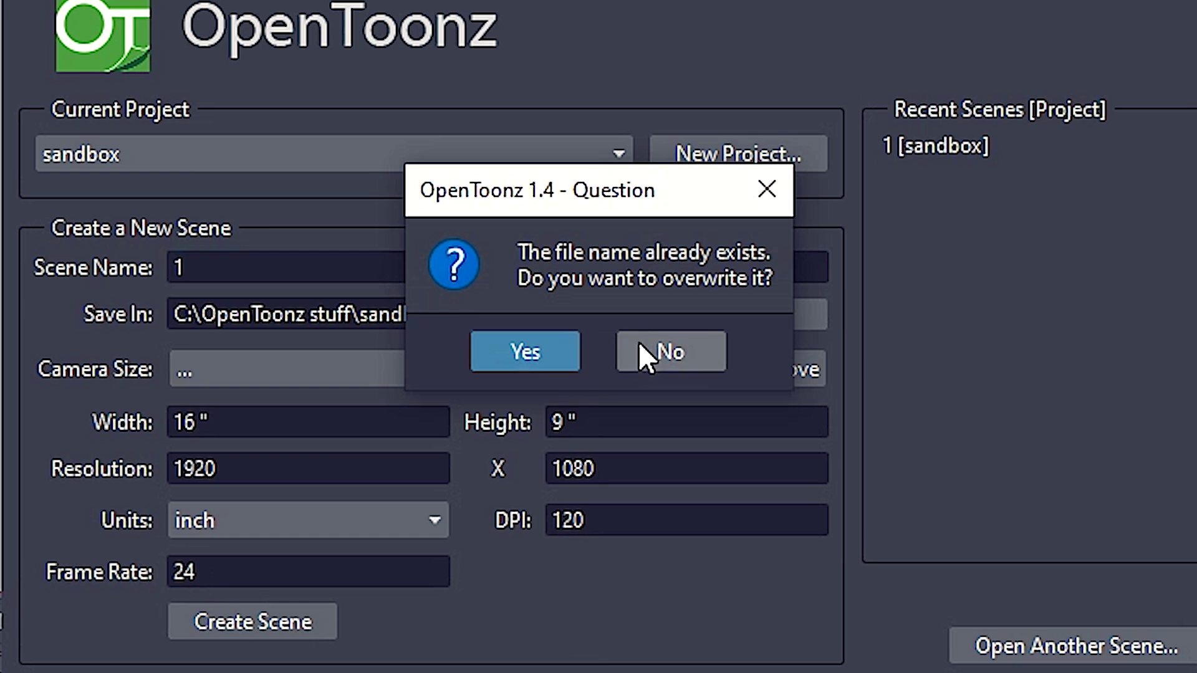
{"action": "left_click", "coordinate": [624, 342]}
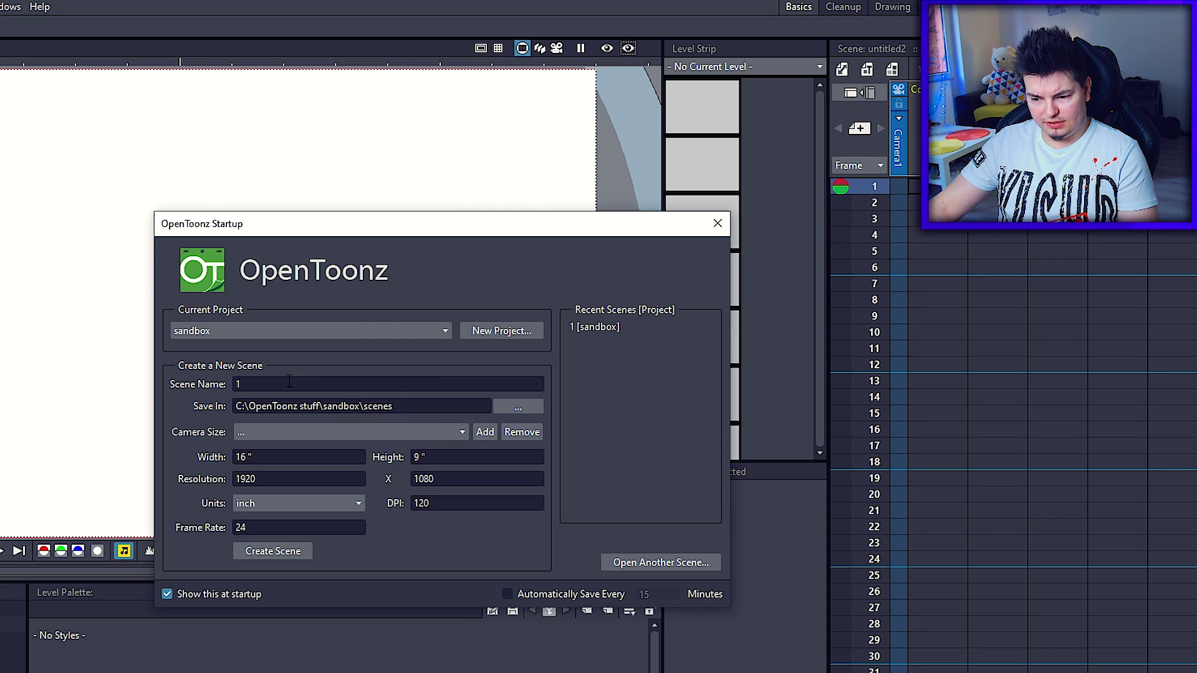
{"action": "double_click", "coordinate": [289, 381]}
{"action": "type", "text": "2"}
{"action": "left_click", "coordinate": [273, 550]}
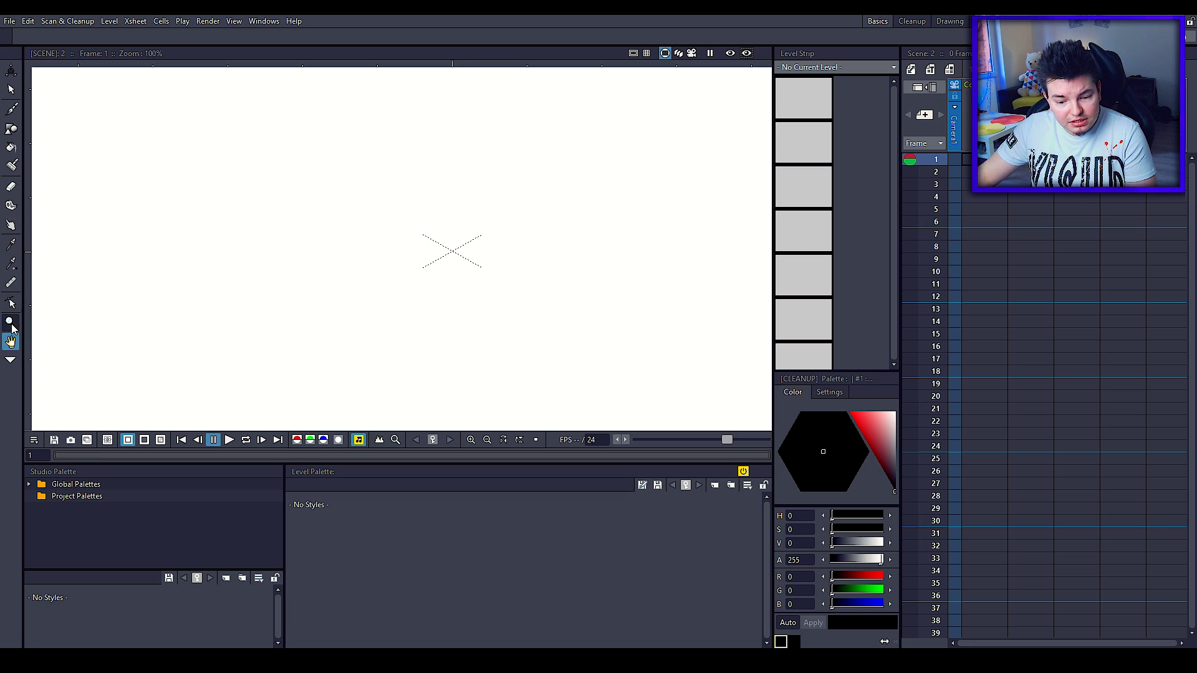
- Zoom and pan the viewer until the whole Camera1 frame is visible
{"action": "left_click", "coordinate": [11, 322]}
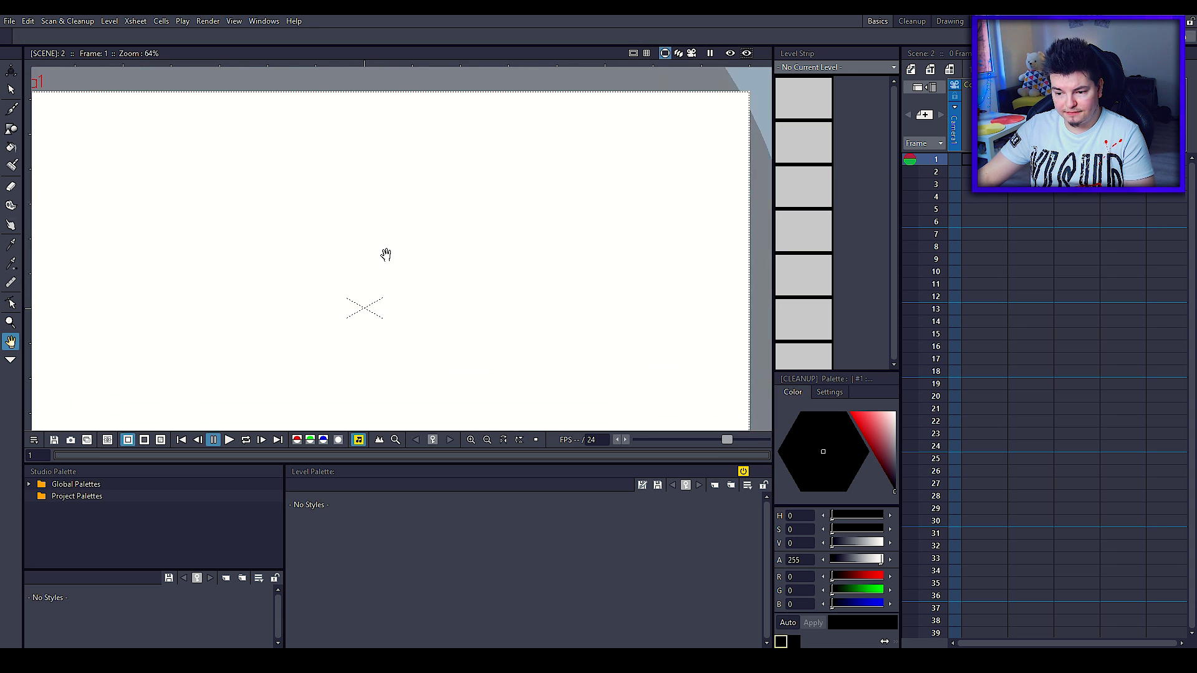
{"action": "key", "text": "s"}
{"action": "scroll", "coordinate": [430, 249], "scroll_direction": "down", "scroll_amount": 3}
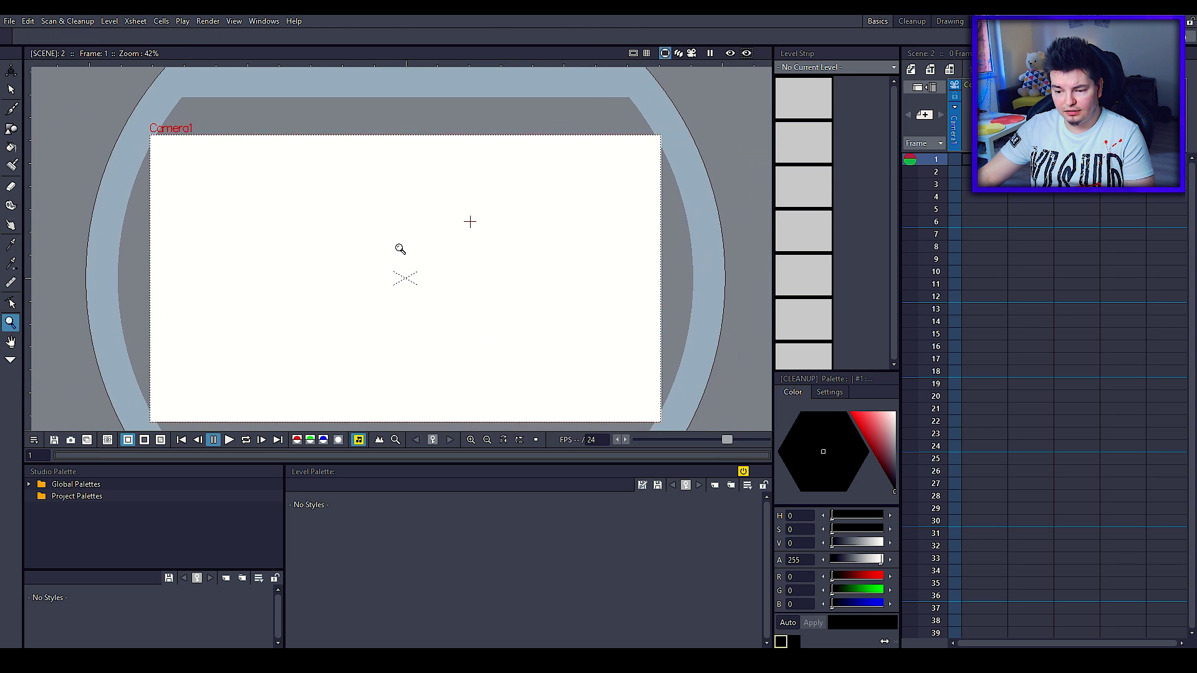
{"action": "scroll", "coordinate": [386, 256], "scroll_direction": "down", "scroll_amount": 2}
{"action": "key", "text": "shift+space"}
{"action": "mouse_move", "coordinate": [361, 243]}
{"action": "left_mouse_down"}
{"action": "mouse_move", "coordinate": [474, 243]}
{"action": "mouse_move", "coordinate": [571, 211]}
{"action": "left_mouse_up"}
{"action": "key", "text": "space"}
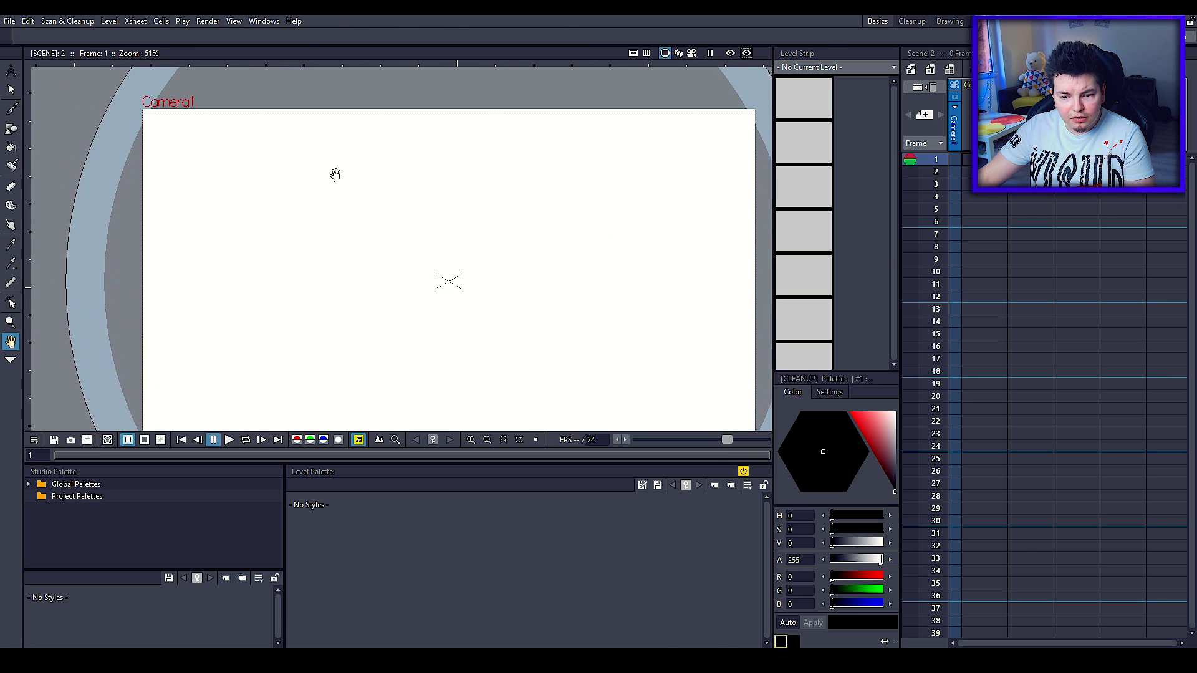
{"action": "scroll", "coordinate": [382, 134], "scroll_direction": "up", "scroll_amount": 3}
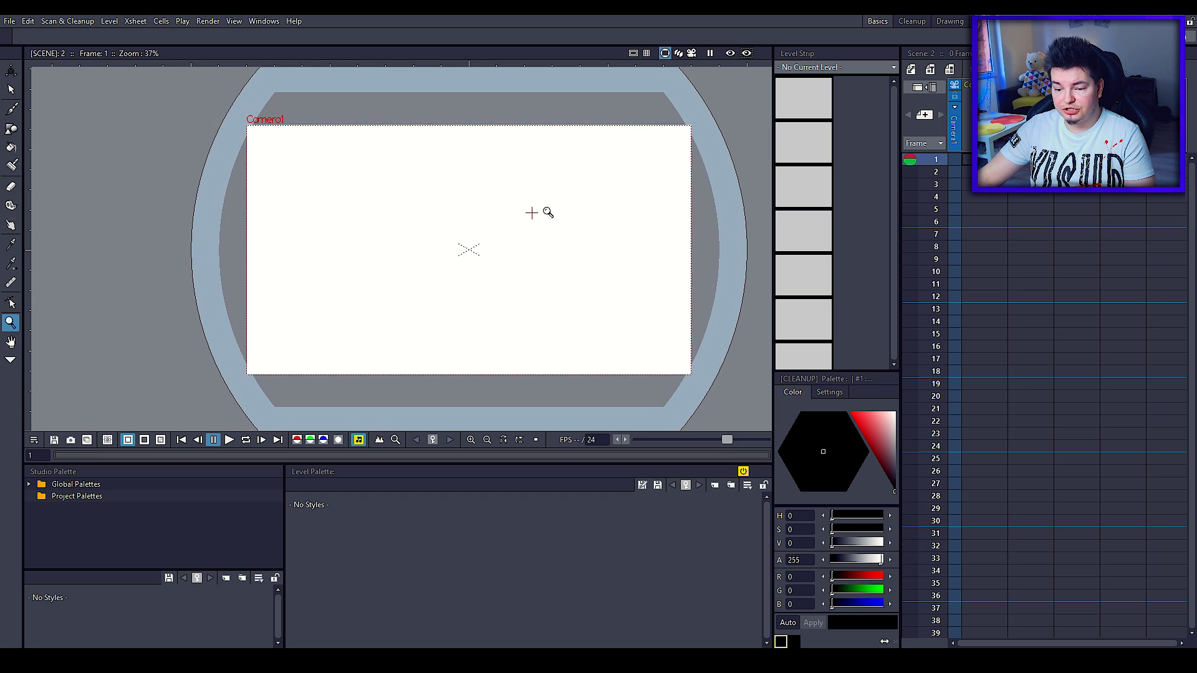
{"action": "mouse_move", "coordinate": [547, 208]}
{"action": "left_mouse_down"}
{"action": "mouse_move", "coordinate": [588, 195]}
{"action": "mouse_move", "coordinate": [569, 200]}
{"action": "left_mouse_up"}
{"action": "key", "text": "space"}
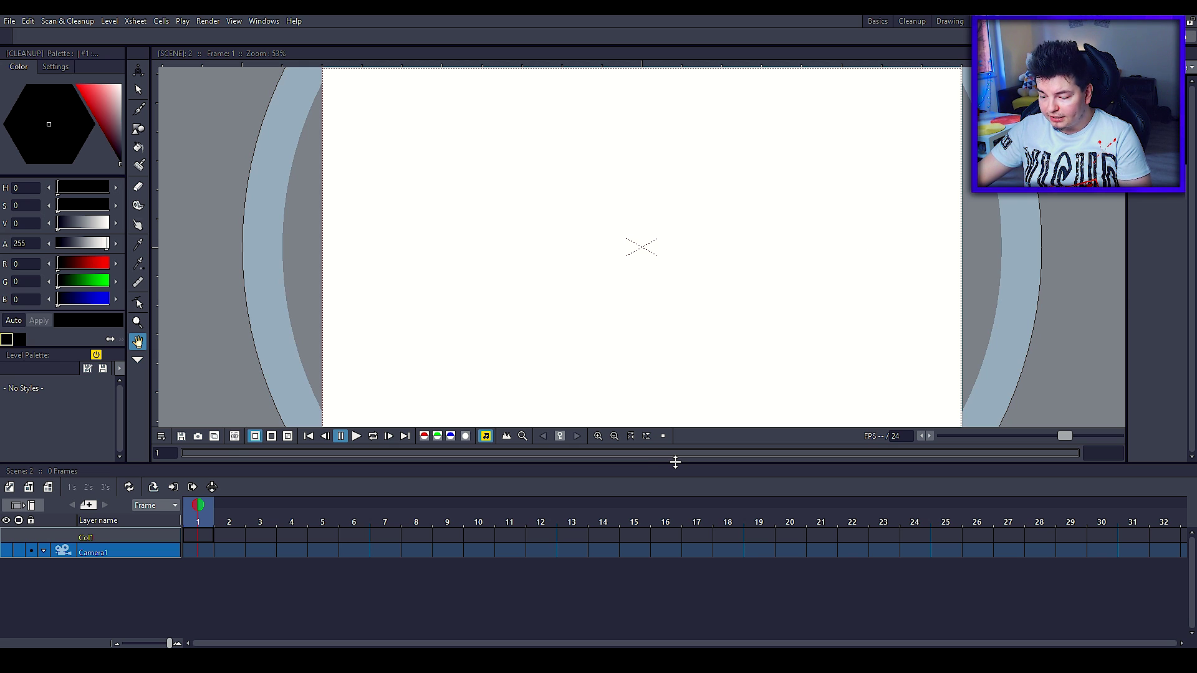
- Enlarge the viewer above the timeline, cancel the New Level dialog, and pick the Brush
{"action": "left_click_drag", "start_coordinate": [675, 462], "coordinate": [660, 532]}
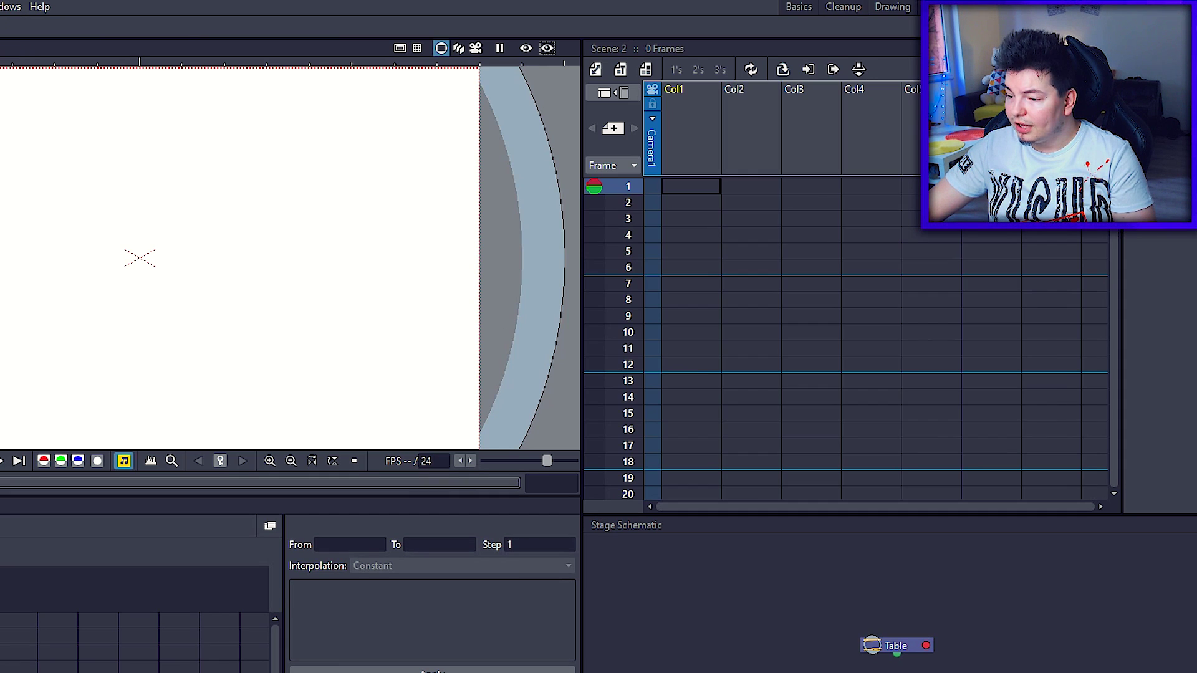
{"action": "key", "text": "grave"}
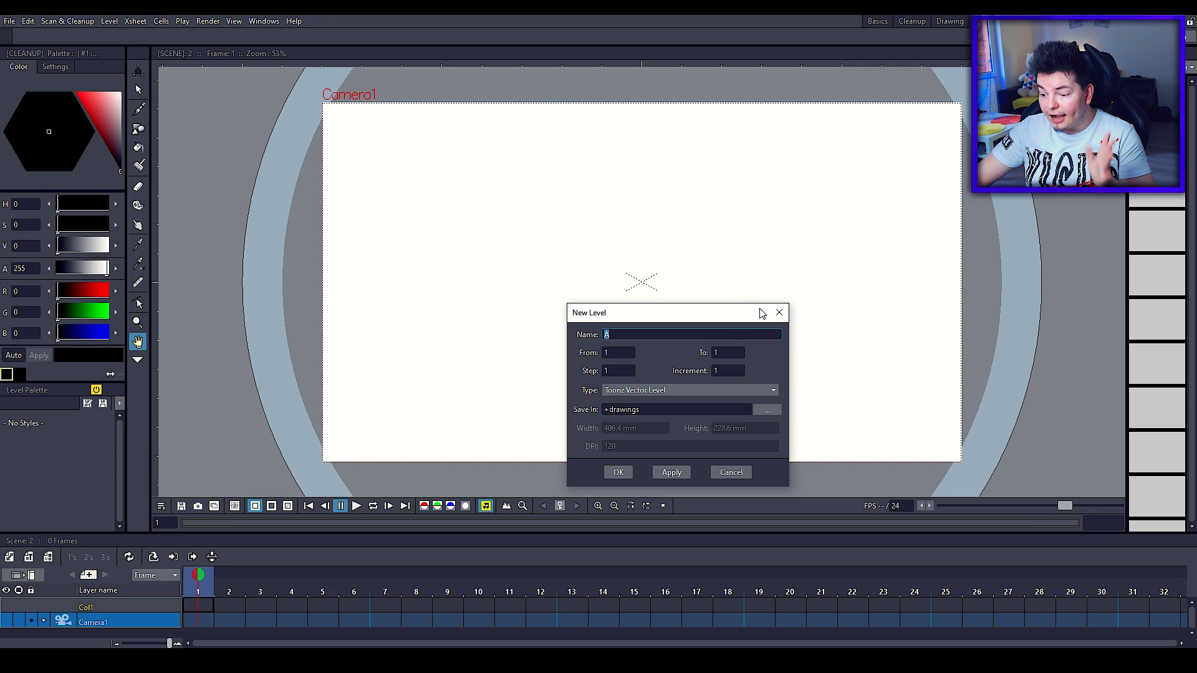
{"action": "left_click", "coordinate": [778, 312]}
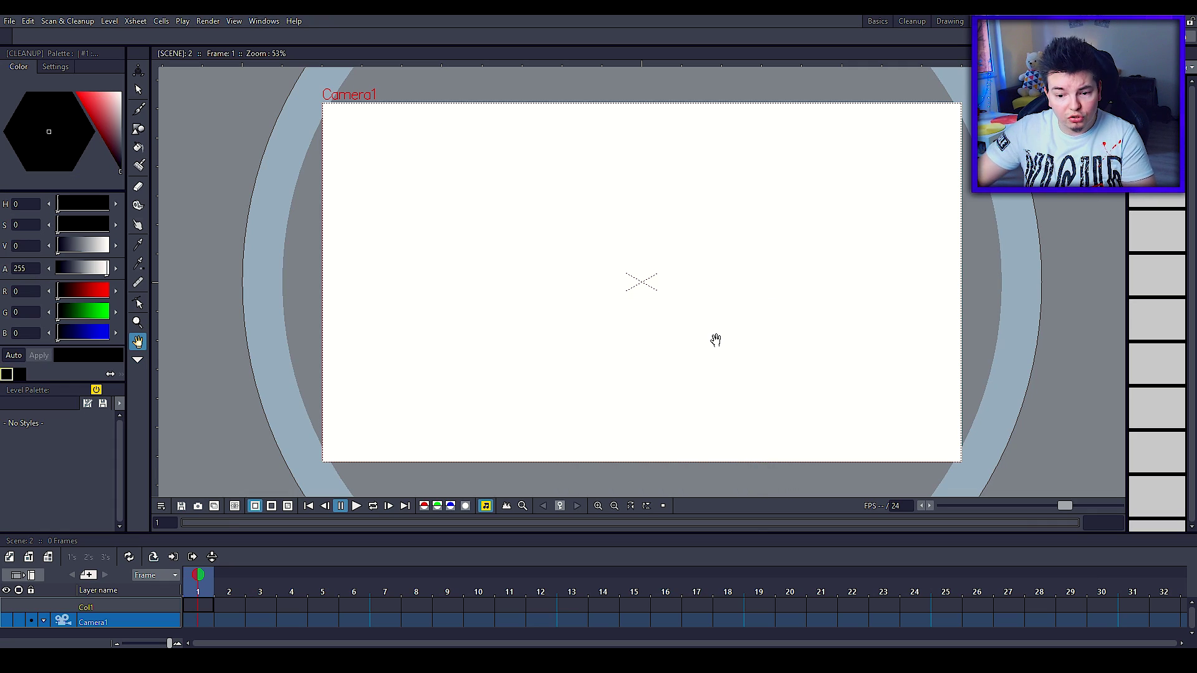
{"action": "key", "text": "b"}
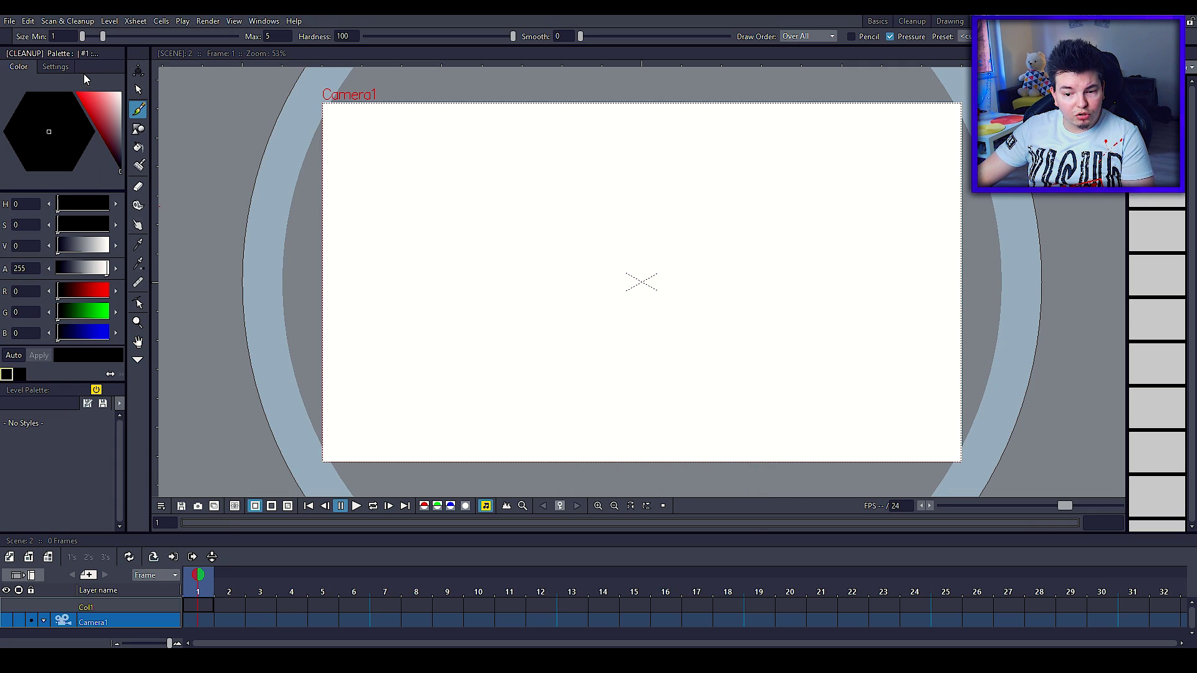
{"action": "left_click", "coordinate": [67, 66]}
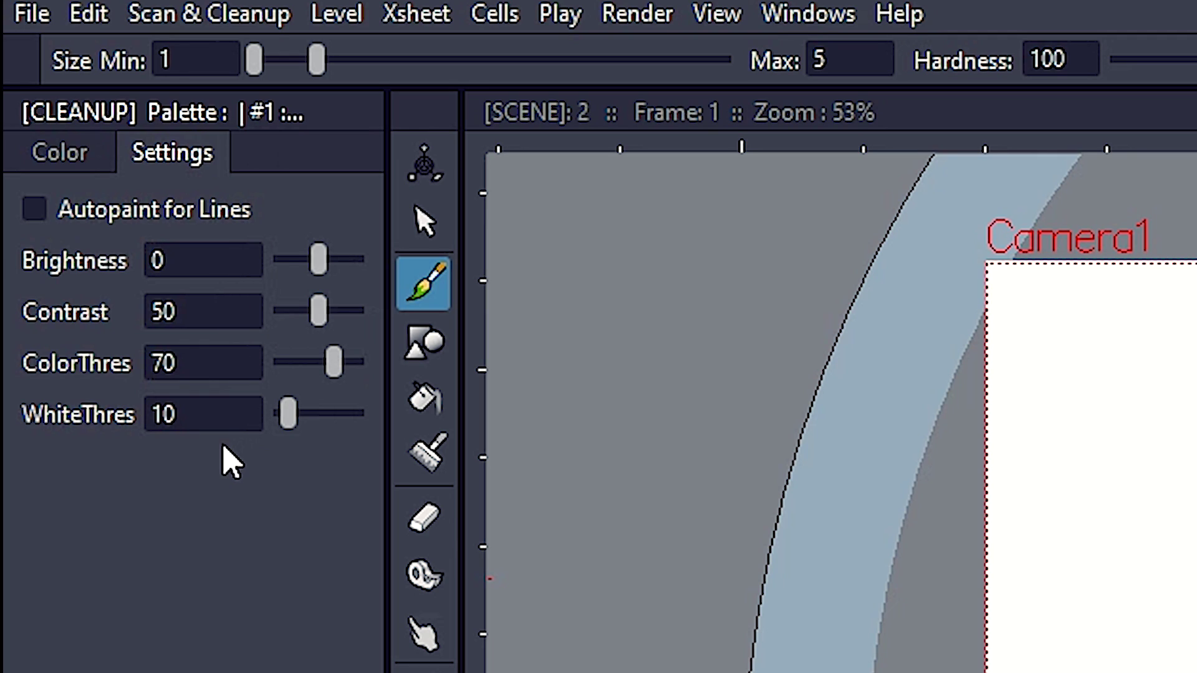
{"action": "left_click", "coordinate": [74, 152]}
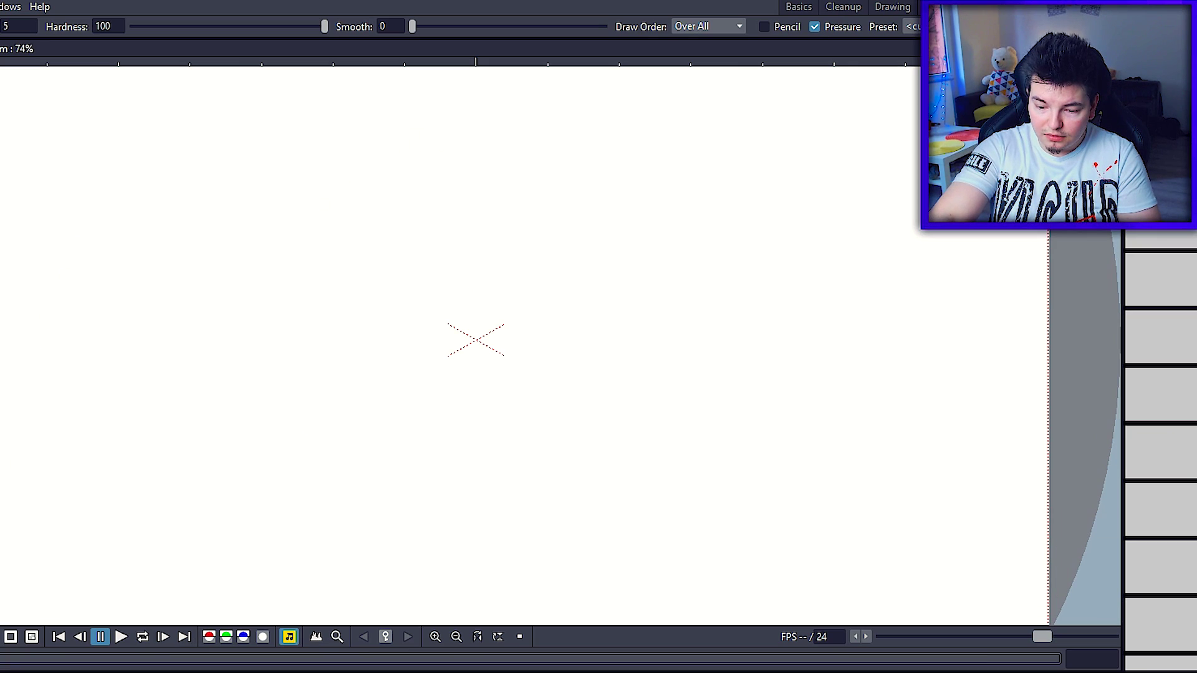
{"action": "left_click_drag", "start_coordinate": [264, 413], "coordinate": [475, 400]}
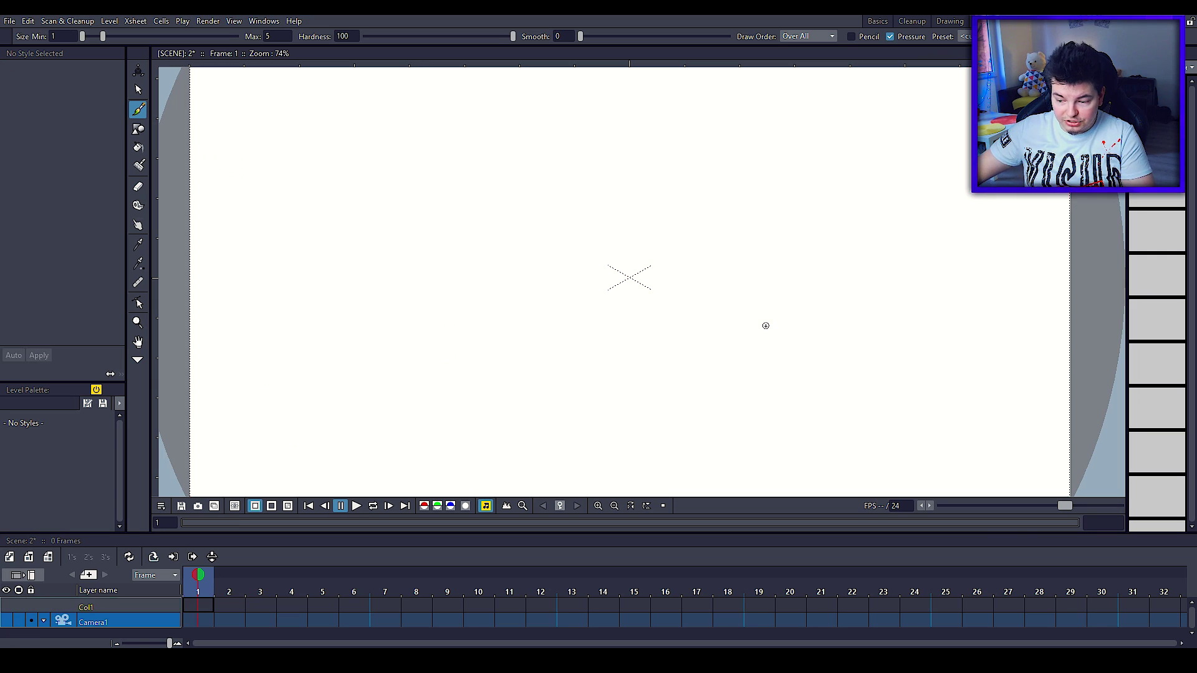
{"action": "left_click_drag", "start_coordinate": [193, 425], "coordinate": [538, 427]}
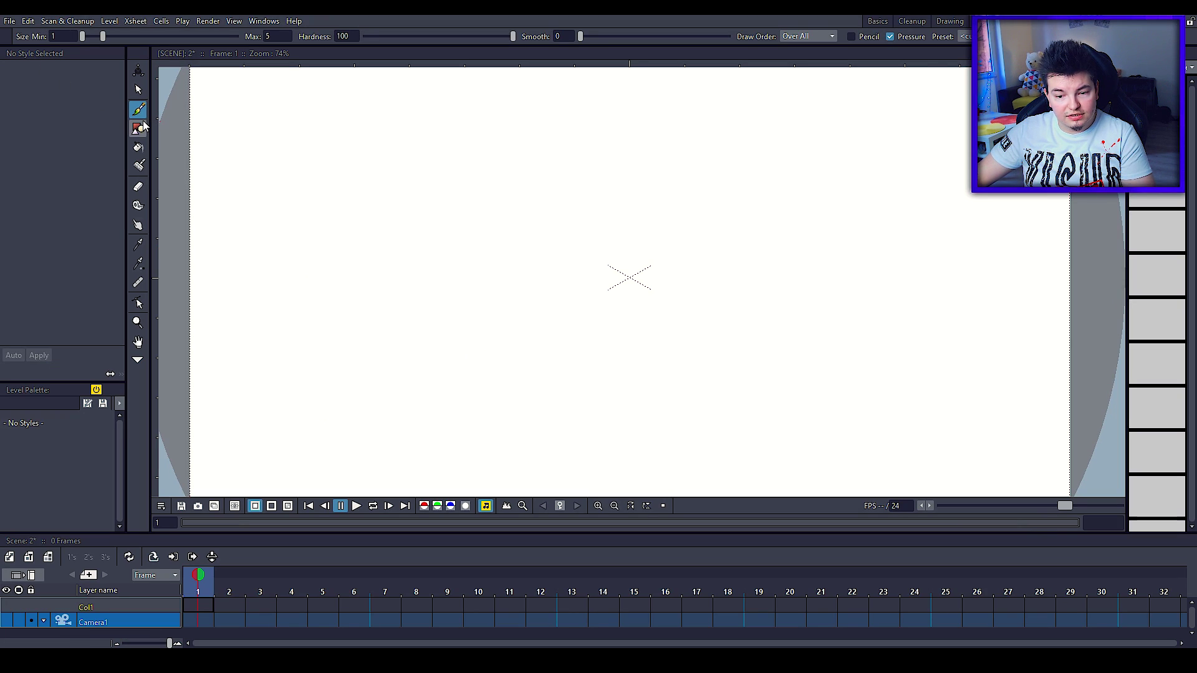
{"action": "key", "text": "e"}
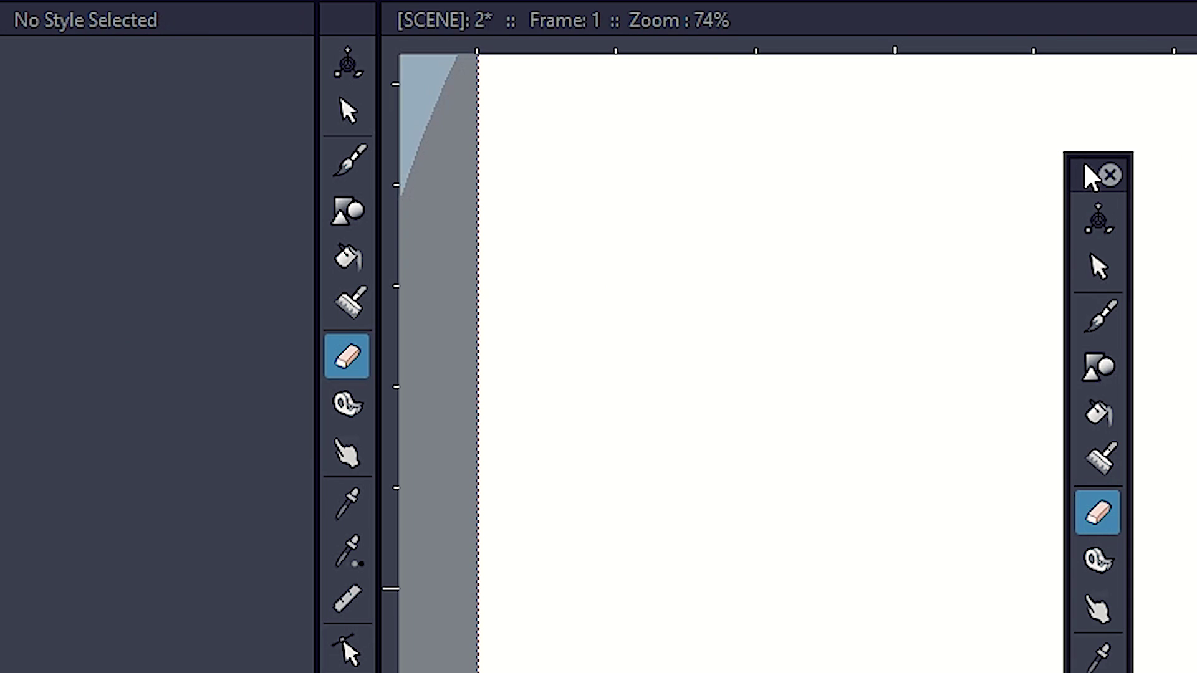
{"action": "mouse_move", "coordinate": [1085, 166]}
{"action": "left_mouse_down"}
{"action": "mouse_move", "coordinate": [28, 28]}
{"action": "mouse_move", "coordinate": [6, 41]}
{"action": "mouse_move", "coordinate": [391, 129]}
{"action": "mouse_move", "coordinate": [1135, 147]}
{"action": "left_mouse_up"}
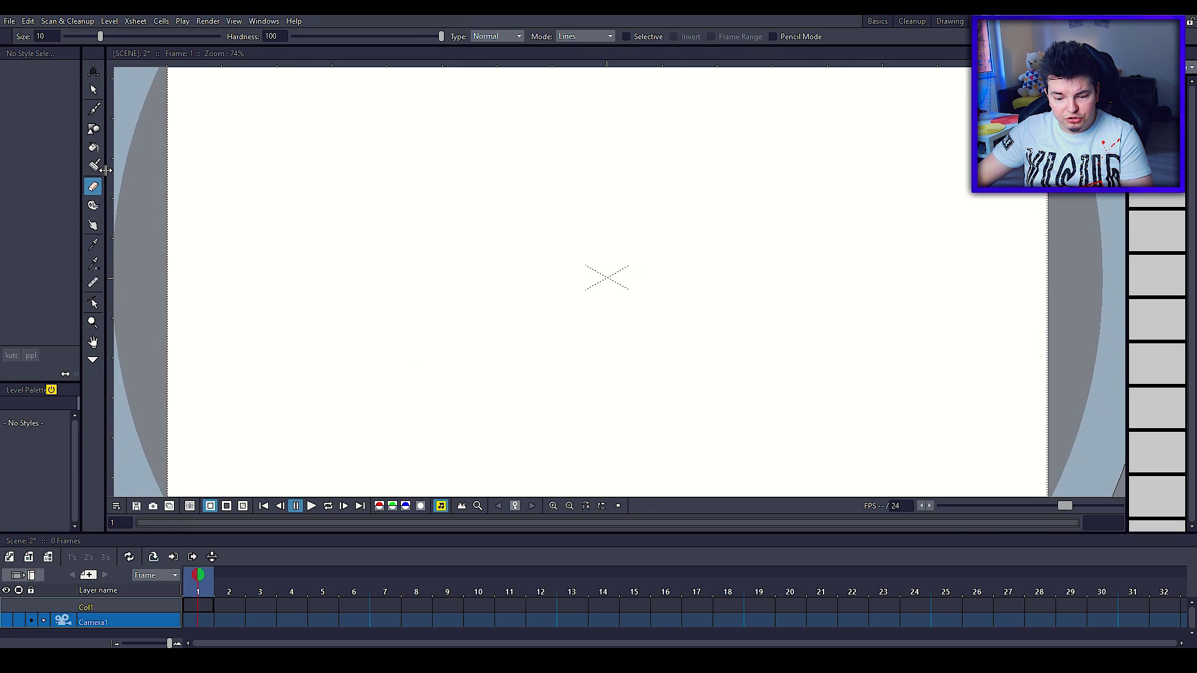
{"action": "left_click_drag", "start_coordinate": [123, 195], "coordinate": [179, 195]}
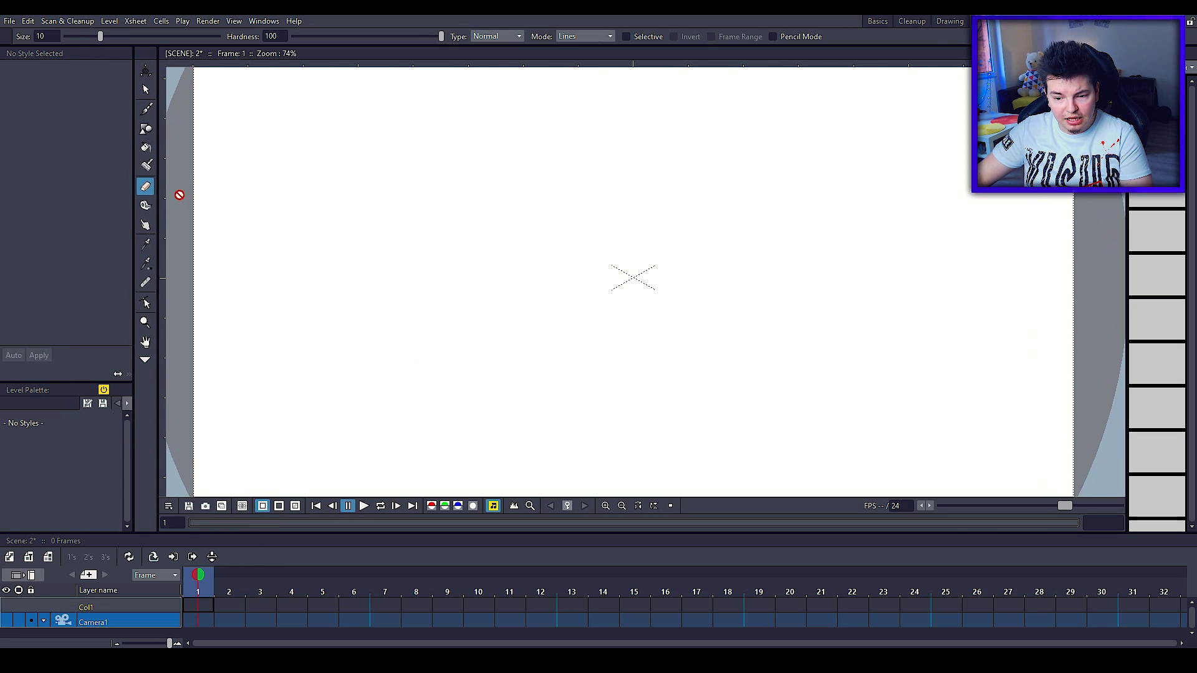
{"action": "left_click", "coordinate": [145, 282]}
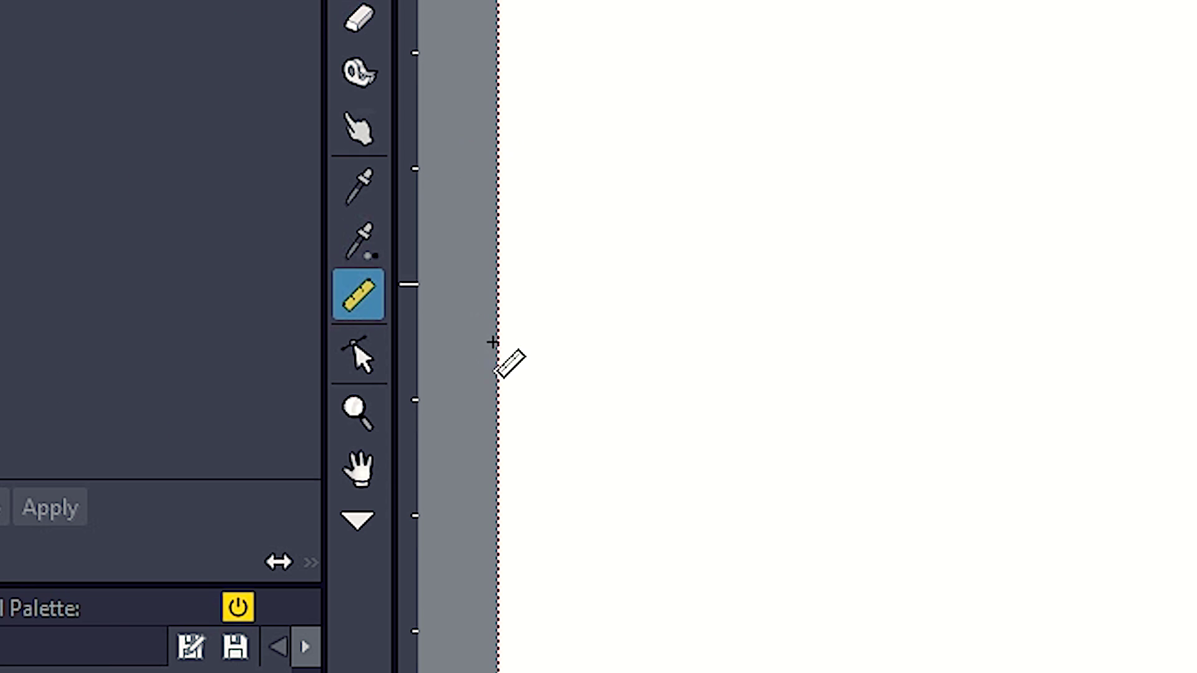
{"action": "left_click_drag", "start_coordinate": [189, 329], "coordinate": [1053, 340]}
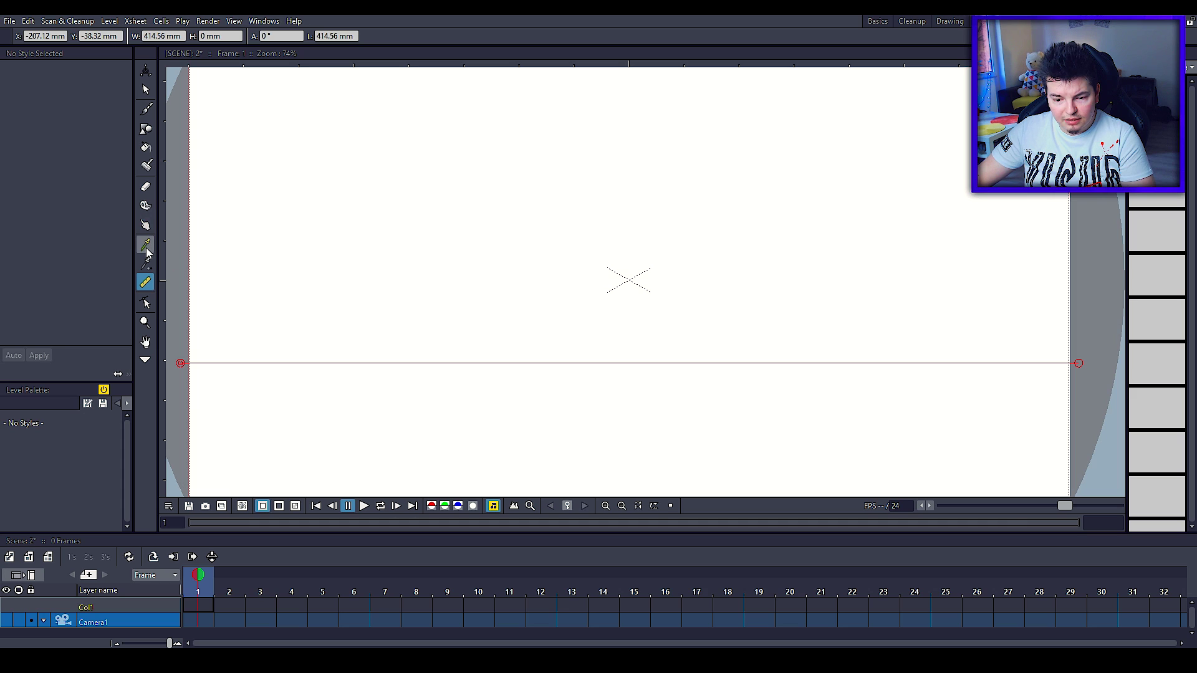
{"action": "right_click", "coordinate": [1080, 348]}
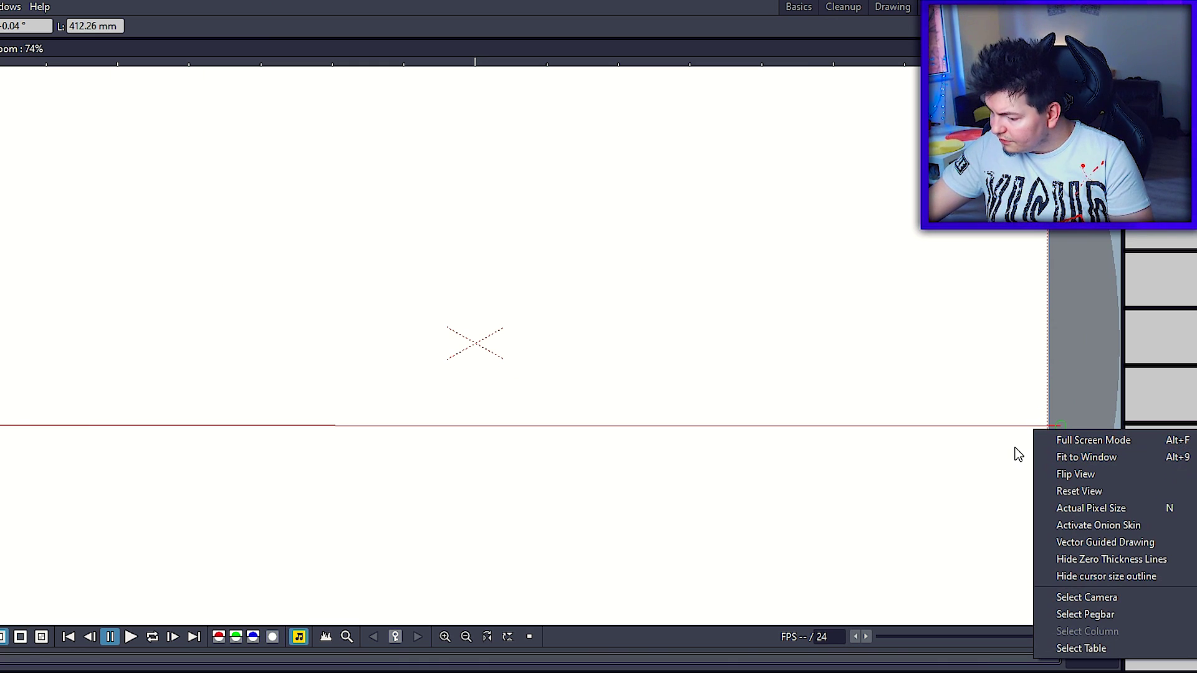
{"action": "key", "text": "Escape"}
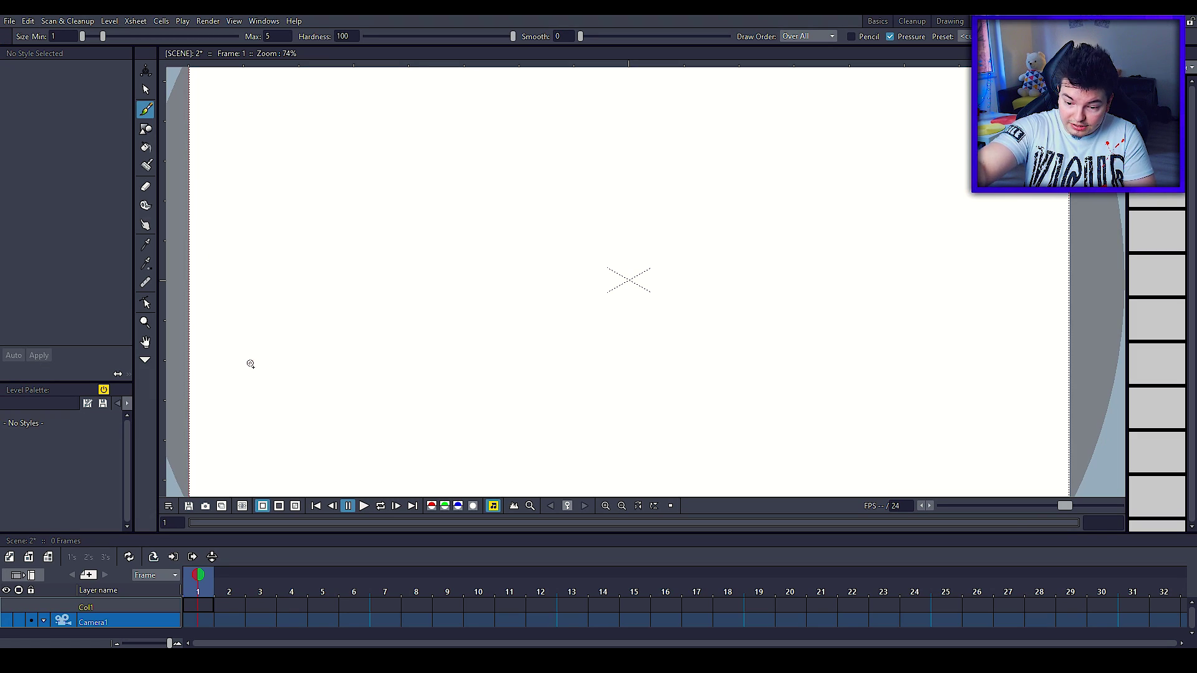
- Draw a wavy horizontal ground line across the full camera width on frame 1
{"action": "left_click", "coordinate": [175, 366]}
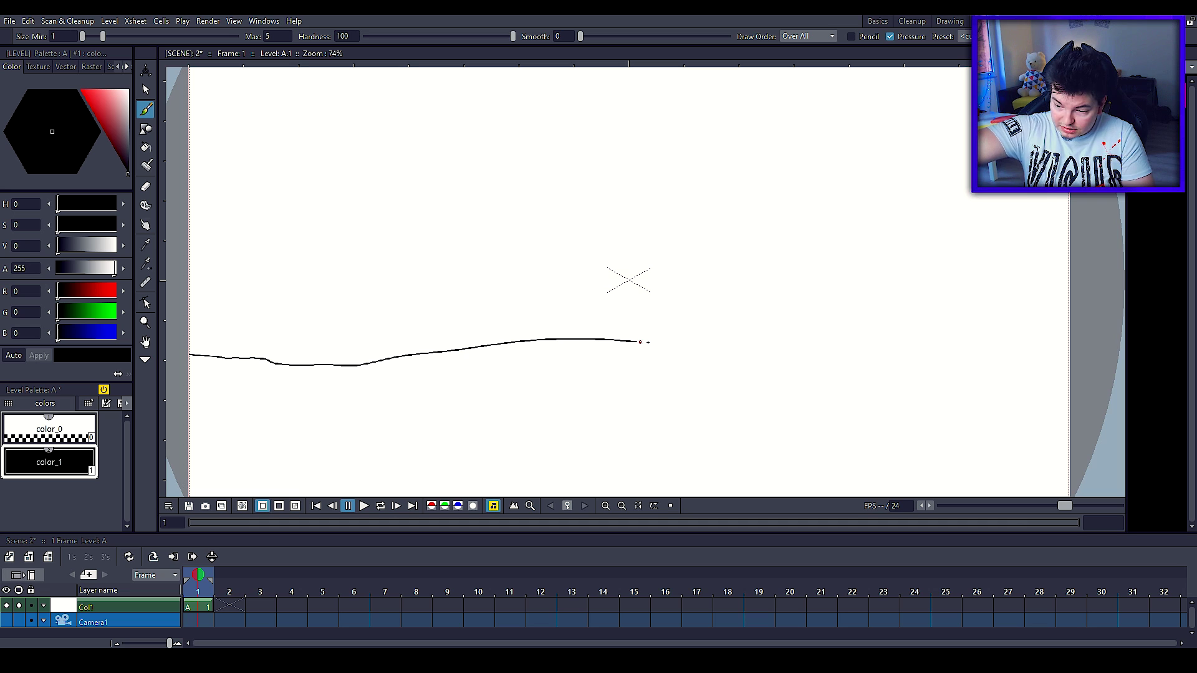
{"action": "key", "text": "ctrl+z"}
{"action": "key", "text": "ctrl+z"}
{"action": "left_click_drag", "start_coordinate": [189, 369], "coordinate": [224, 369]}
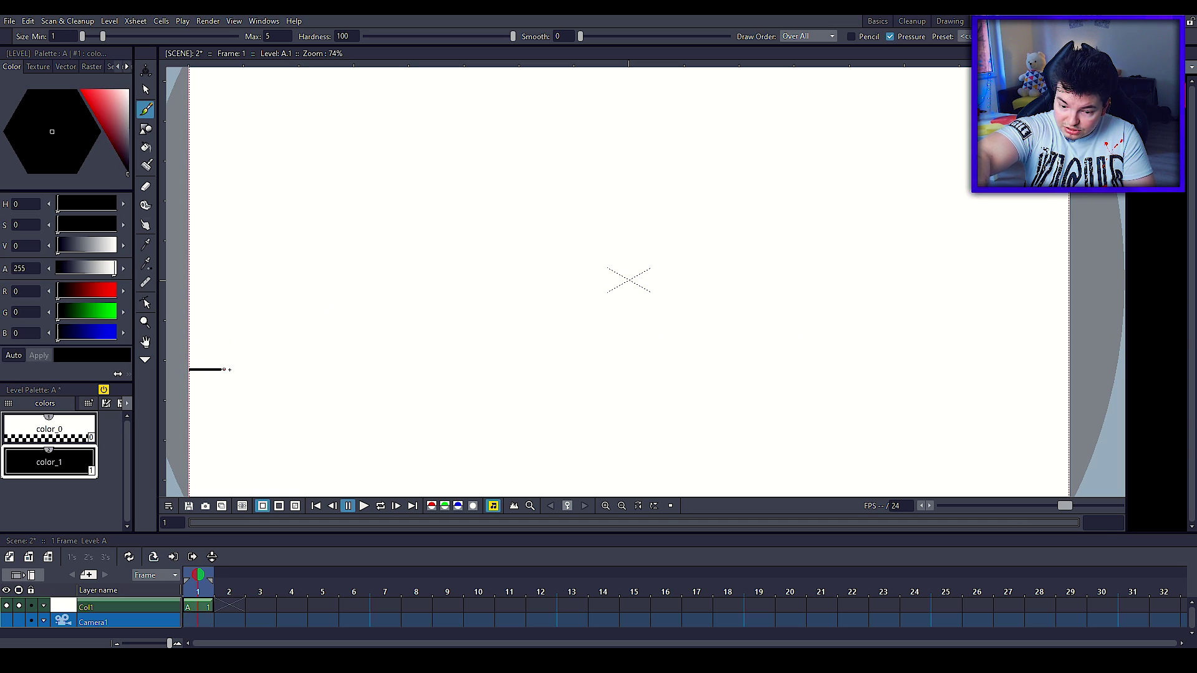
{"action": "left_click_drag", "start_coordinate": [713, 364], "coordinate": [1069, 355]}
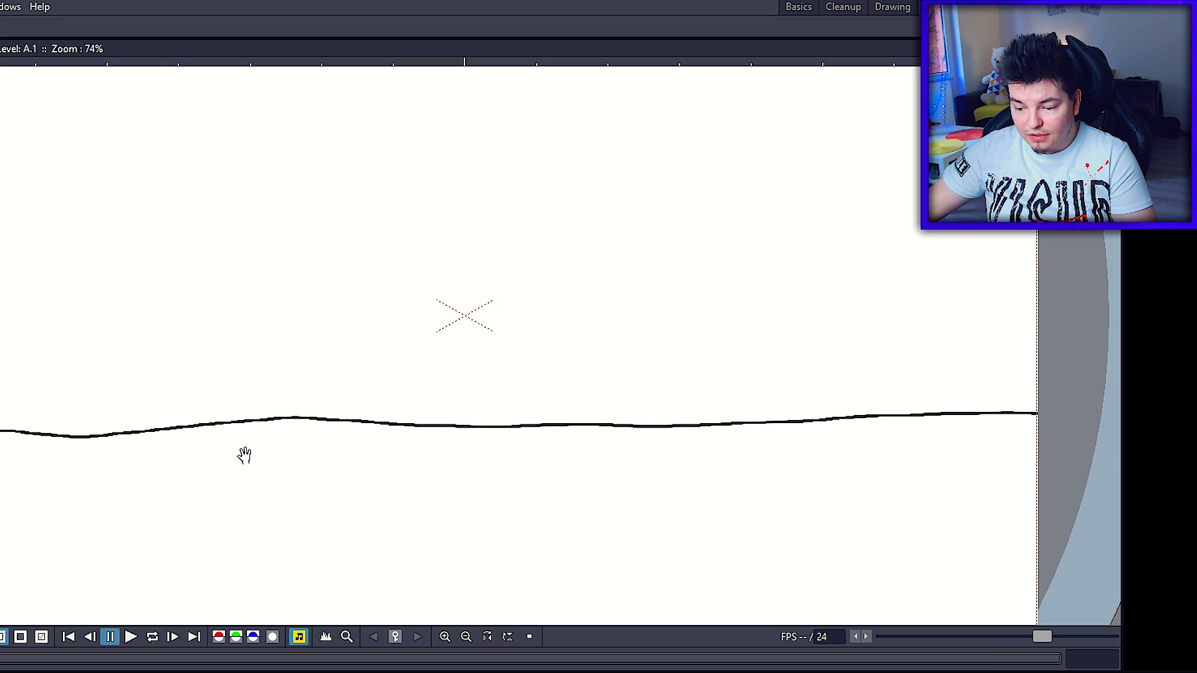
- Zoom and pan to check the ground line across the whole camera frame
{"action": "scroll", "coordinate": [267, 459], "scroll_direction": "up", "scroll_amount": 3}
{"action": "scroll", "coordinate": [561, 340], "scroll_direction": "down", "scroll_amount": 5}
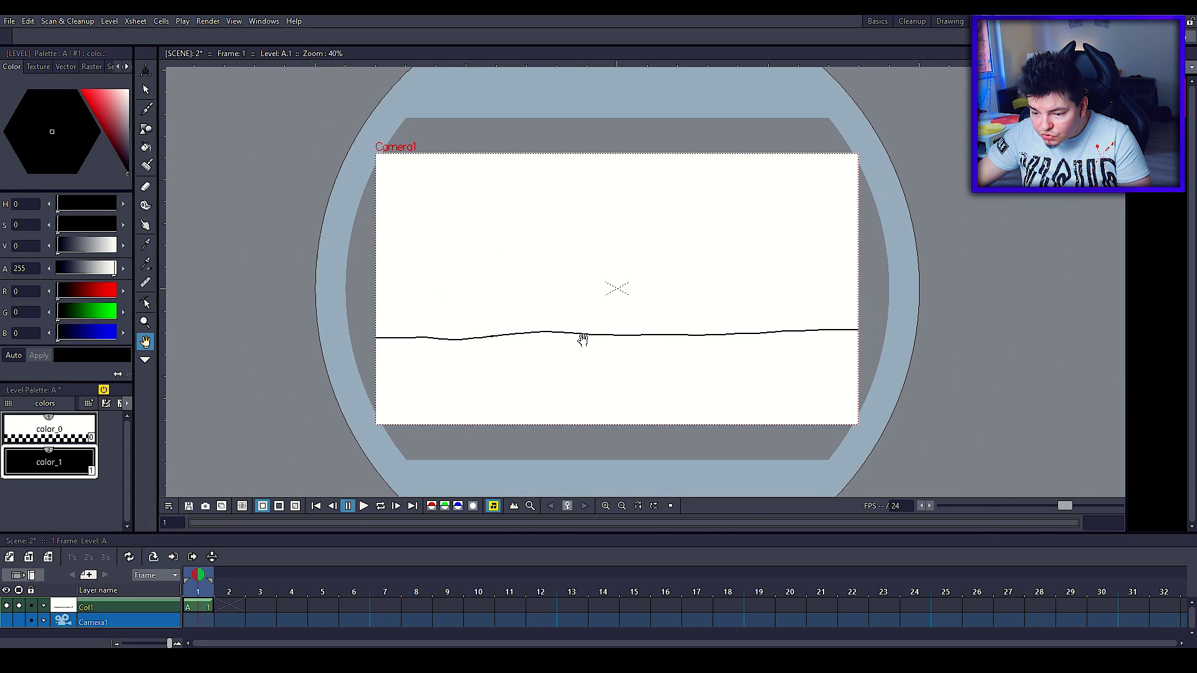
{"action": "scroll", "coordinate": [556, 346], "scroll_direction": "up", "scroll_amount": 1}
{"action": "scroll", "coordinate": [572, 366], "scroll_direction": "up", "scroll_amount": 1}
{"action": "scroll", "coordinate": [592, 348], "scroll_direction": "up", "scroll_amount": 3}
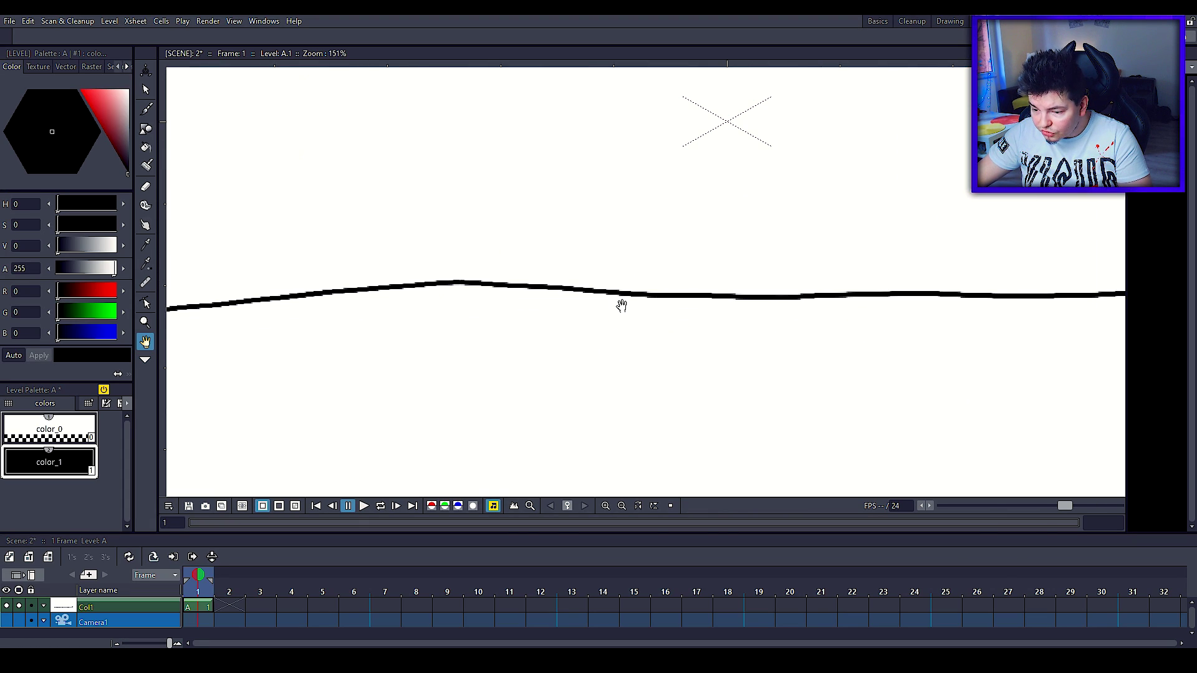
{"action": "scroll", "coordinate": [619, 302], "scroll_direction": "up", "scroll_amount": 3}
{"action": "scroll", "coordinate": [622, 298], "scroll_direction": "down", "scroll_amount": 5}
{"action": "scroll", "coordinate": [748, 302], "scroll_direction": "down", "scroll_amount": 1}
{"action": "mouse_move", "coordinate": [550, 497]}
{"action": "left_mouse_down"}
{"action": "mouse_move", "coordinate": [427, 414]}
{"action": "mouse_move", "coordinate": [642, 342]}
{"action": "mouse_move", "coordinate": [634, 328]}
{"action": "left_mouse_up"}
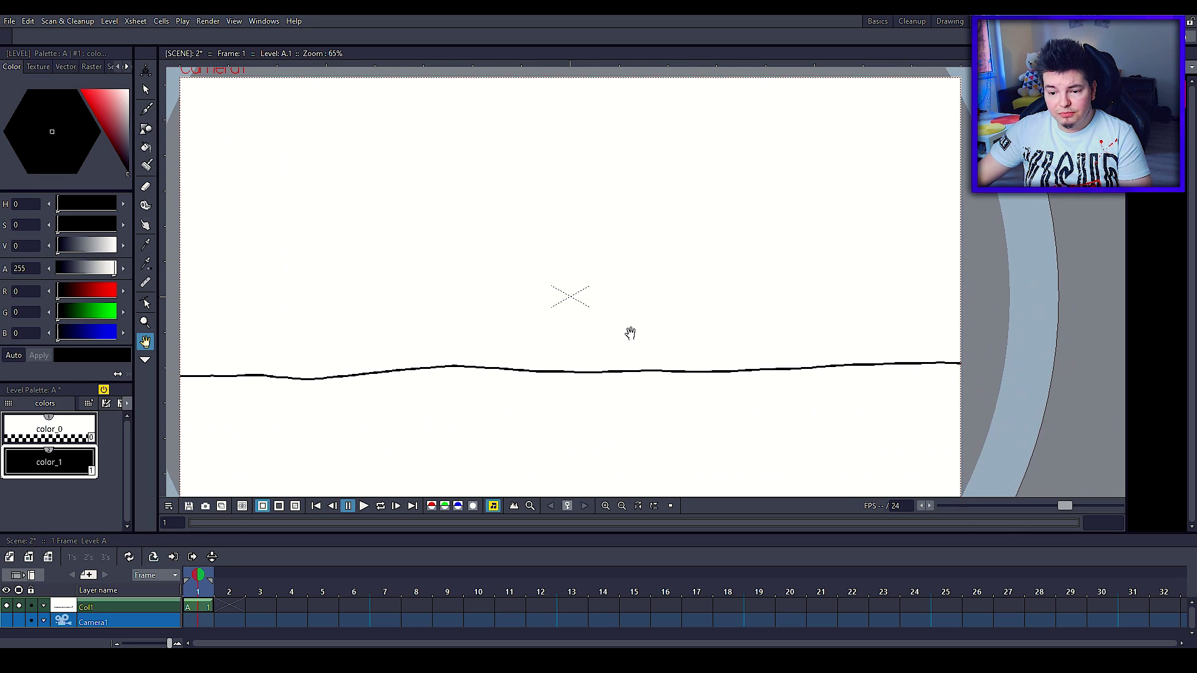
- Enlarge the timeline and duplicate the ground drawing into frame 2 of Col1
{"action": "left_click_drag", "start_coordinate": [268, 535], "coordinate": [212, 417]}
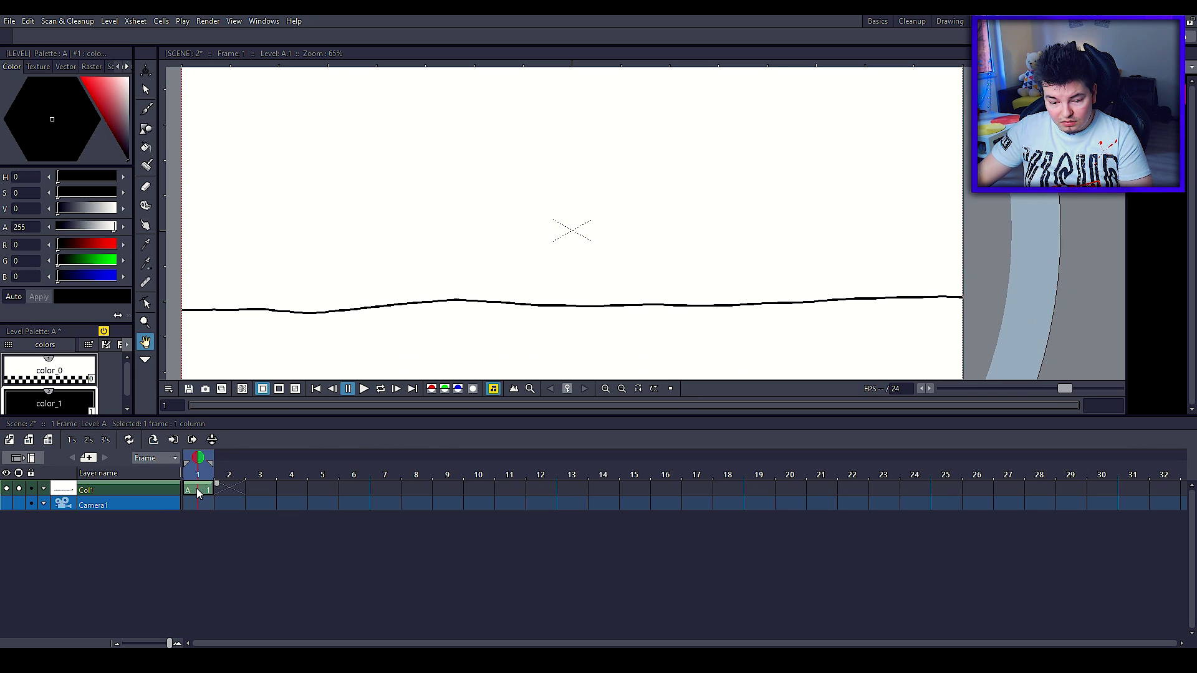
{"action": "left_click", "coordinate": [217, 491]}
{"action": "left_click", "coordinate": [200, 503]}
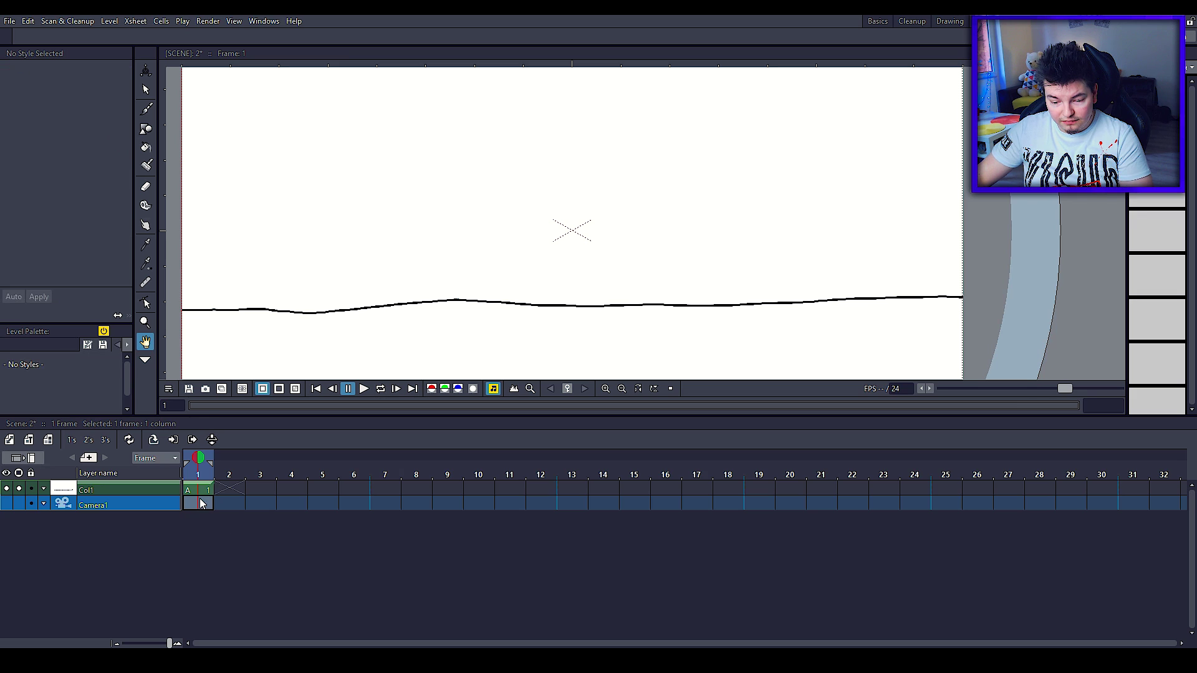
{"action": "key", "text": "b"}
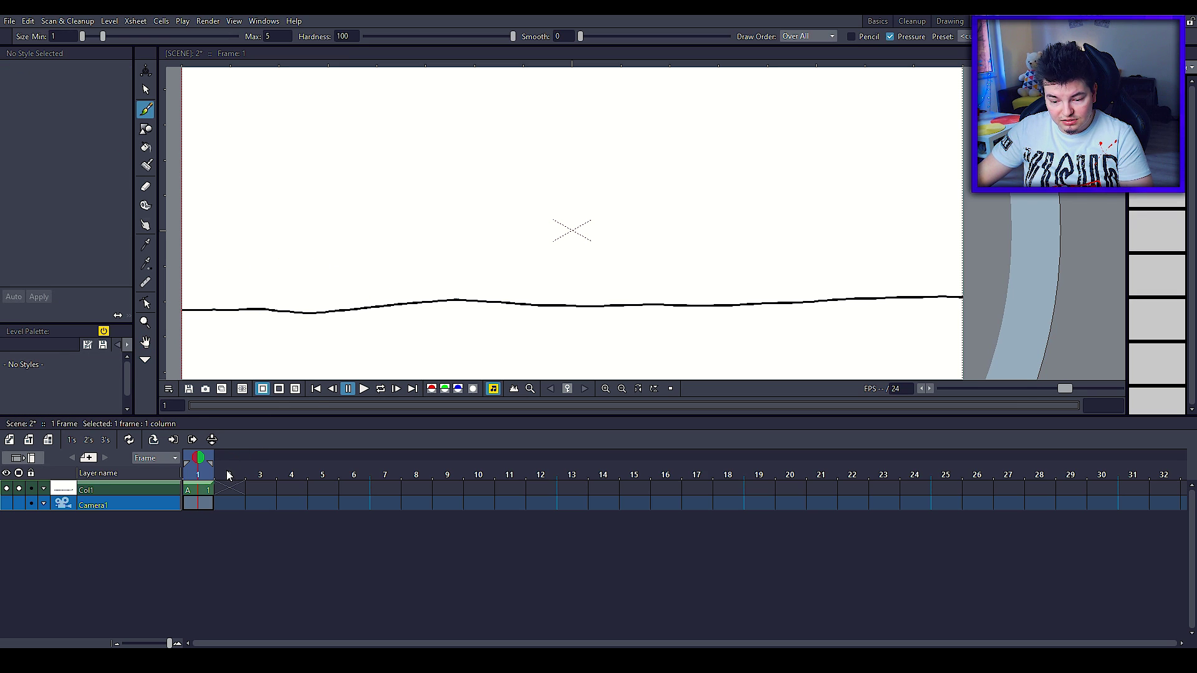
{"action": "left_click", "coordinate": [204, 488]}
{"action": "right_click", "coordinate": [208, 488]}
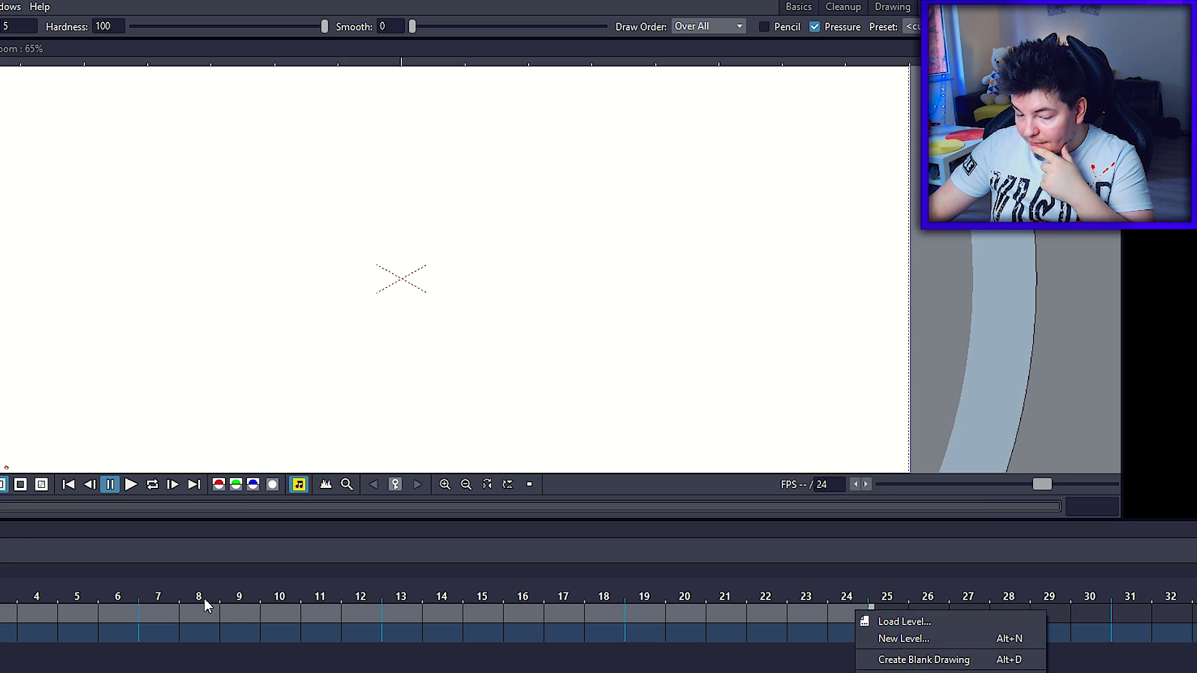
{"action": "left_click", "coordinate": [630, 513]}
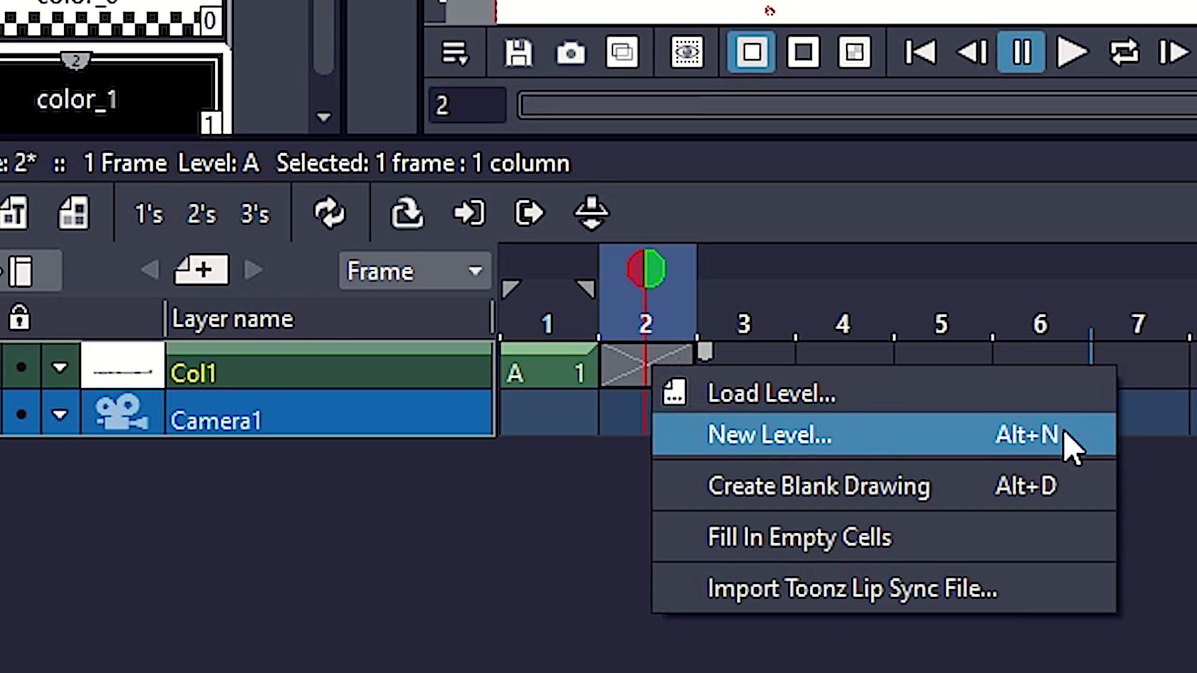
{"action": "right_click", "coordinate": [208, 491]}
{"action": "left_click", "coordinate": [262, 458]}
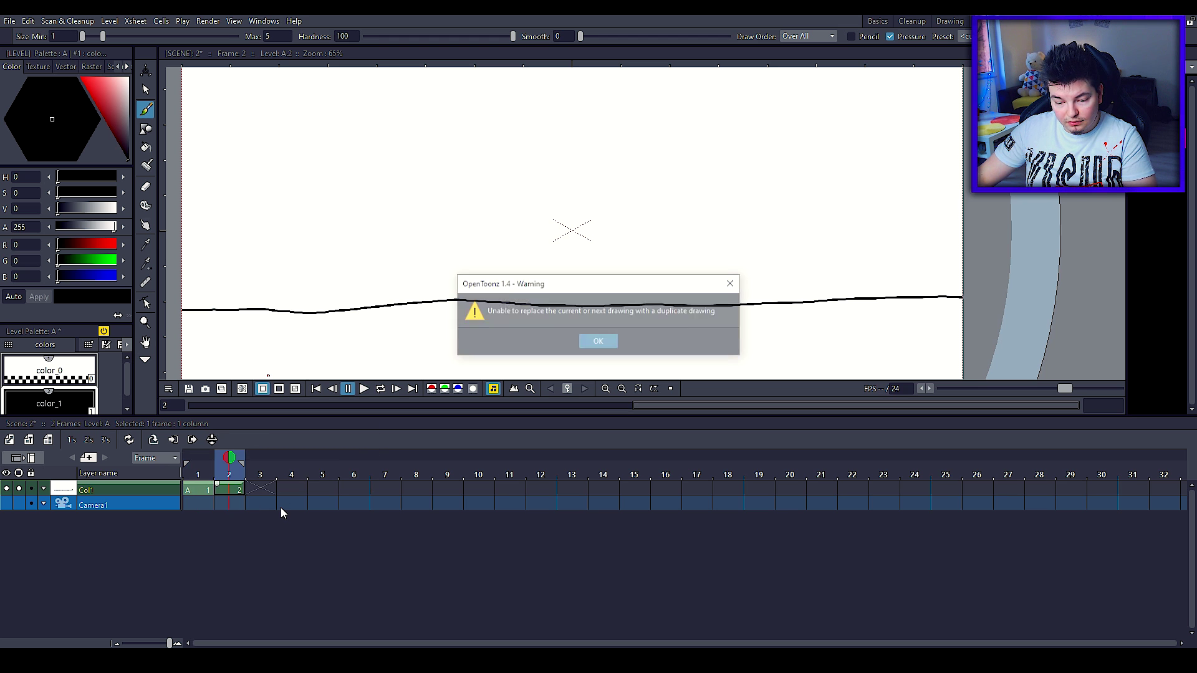
{"action": "left_click", "coordinate": [598, 341]}
- Duplicate the ground drawing into frames 3 through 7
{"action": "key", "text": "d"}
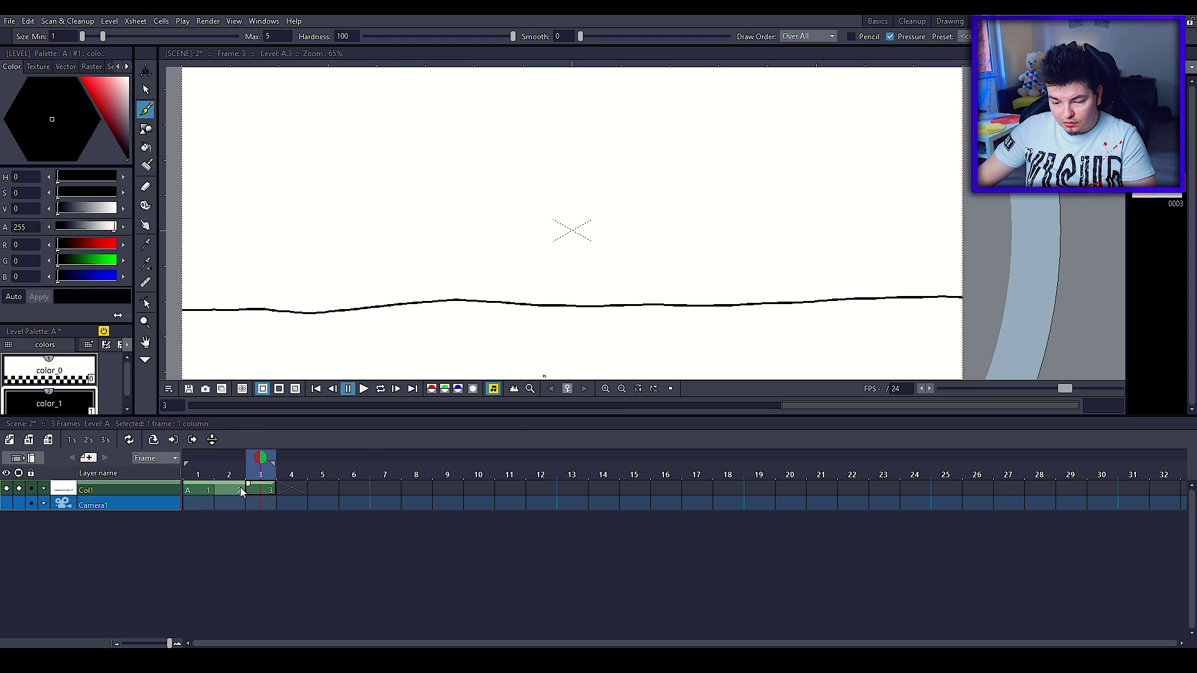
{"action": "key", "text": "d"}
{"action": "left_click_drag", "start_coordinate": [287, 489], "coordinate": [211, 489]}
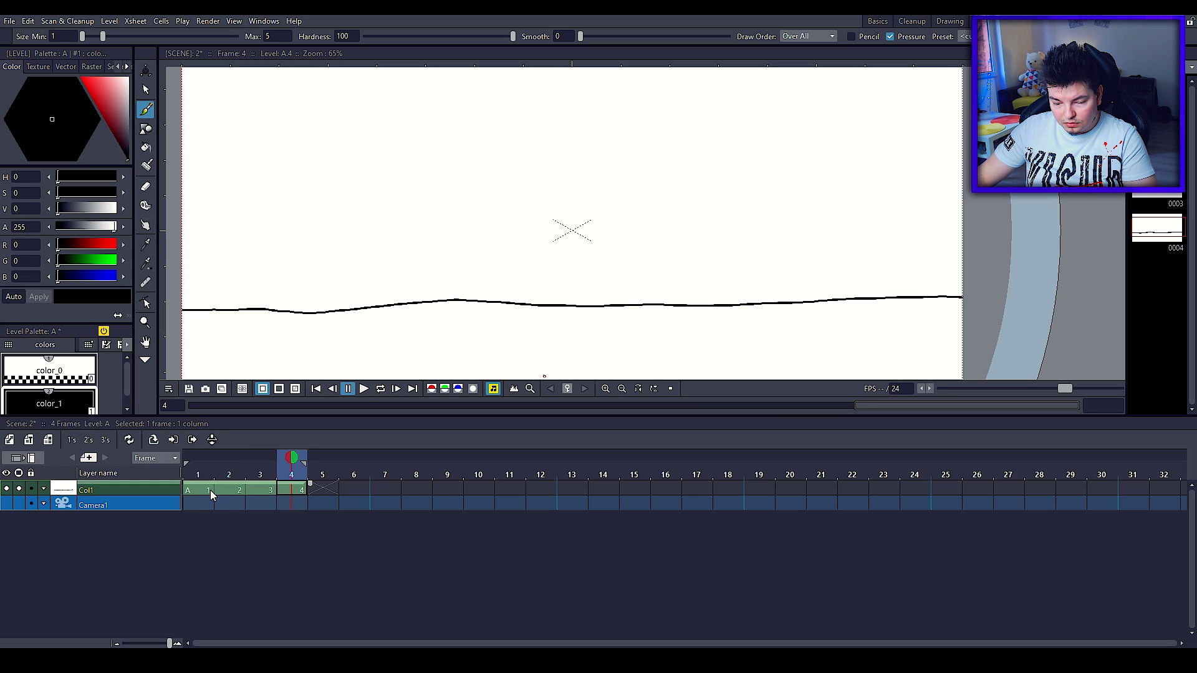
{"action": "left_click", "coordinate": [315, 490]}
{"action": "key", "text": "d"}
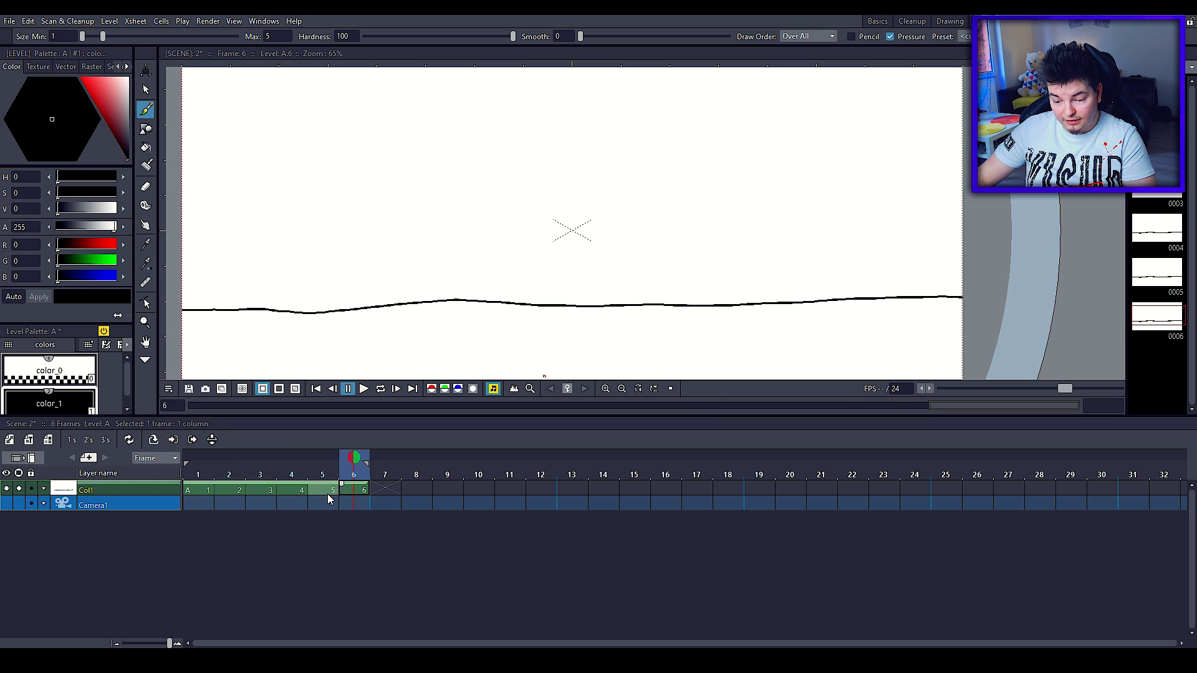
{"action": "key", "text": "d"}
{"action": "key", "text": "d"}
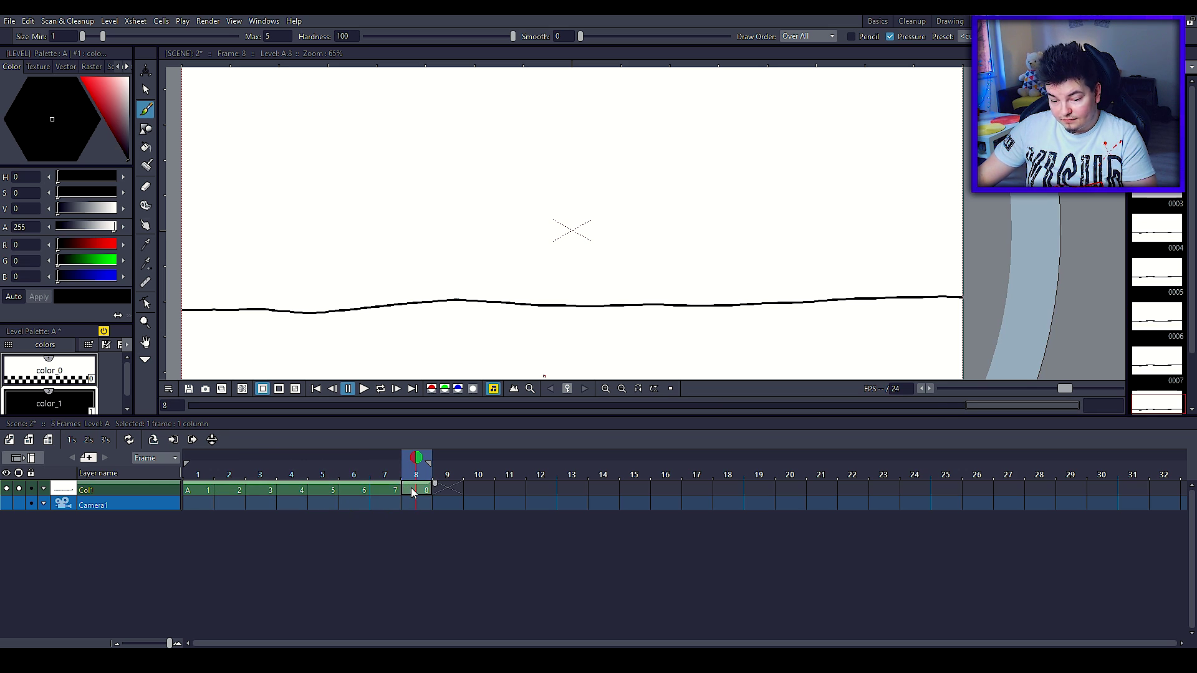
{"action": "right_click", "coordinate": [410, 489]}
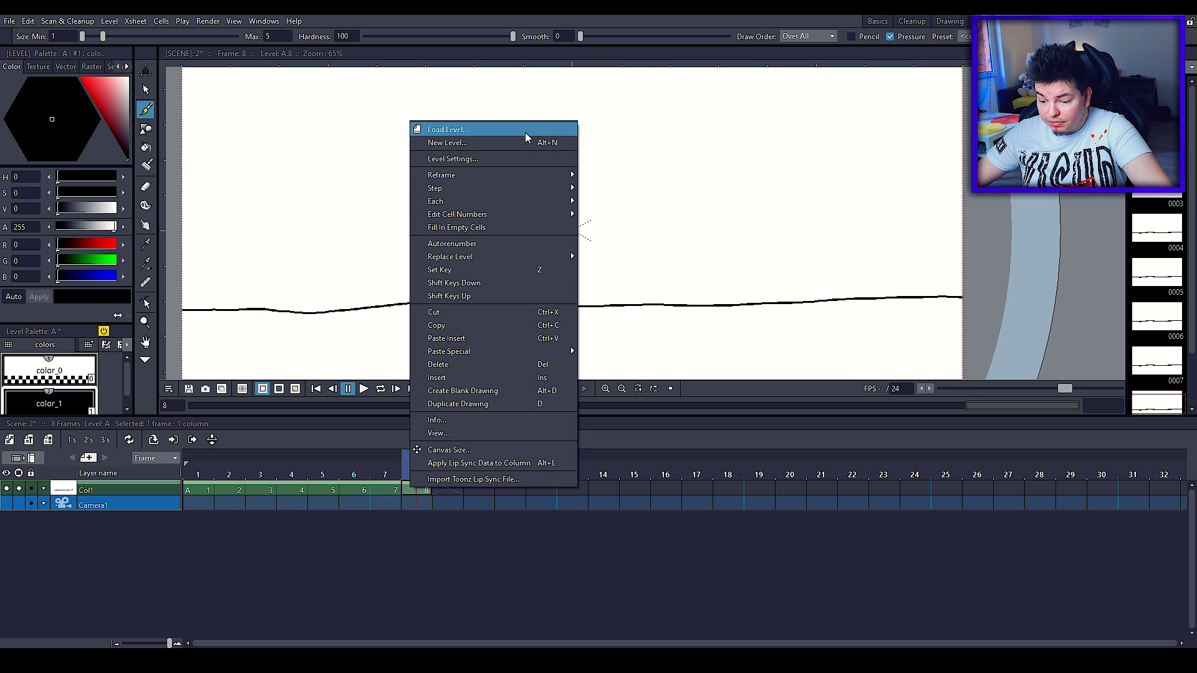
{"action": "left_click", "coordinate": [410, 491]}
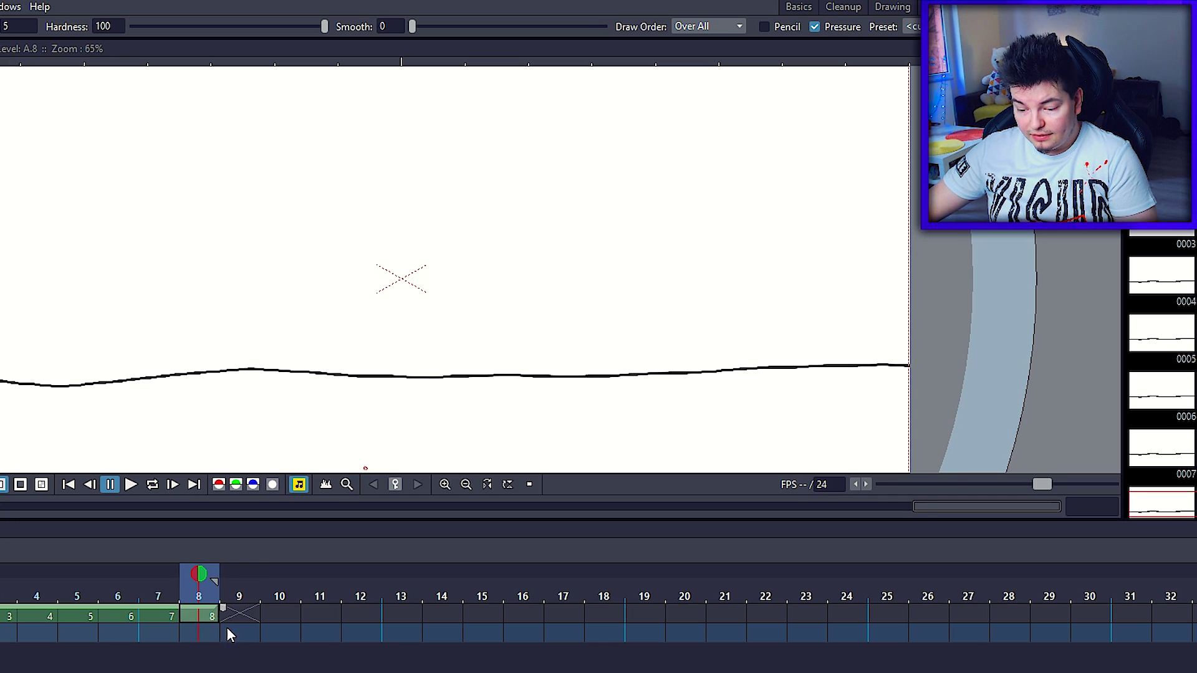
- Extend the ground drawing copies through frame 24 and return to frame 1
{"action": "left_click", "coordinate": [230, 618]}
{"action": "left_click", "coordinate": [269, 615]}
{"action": "left_click", "coordinate": [318, 613]}
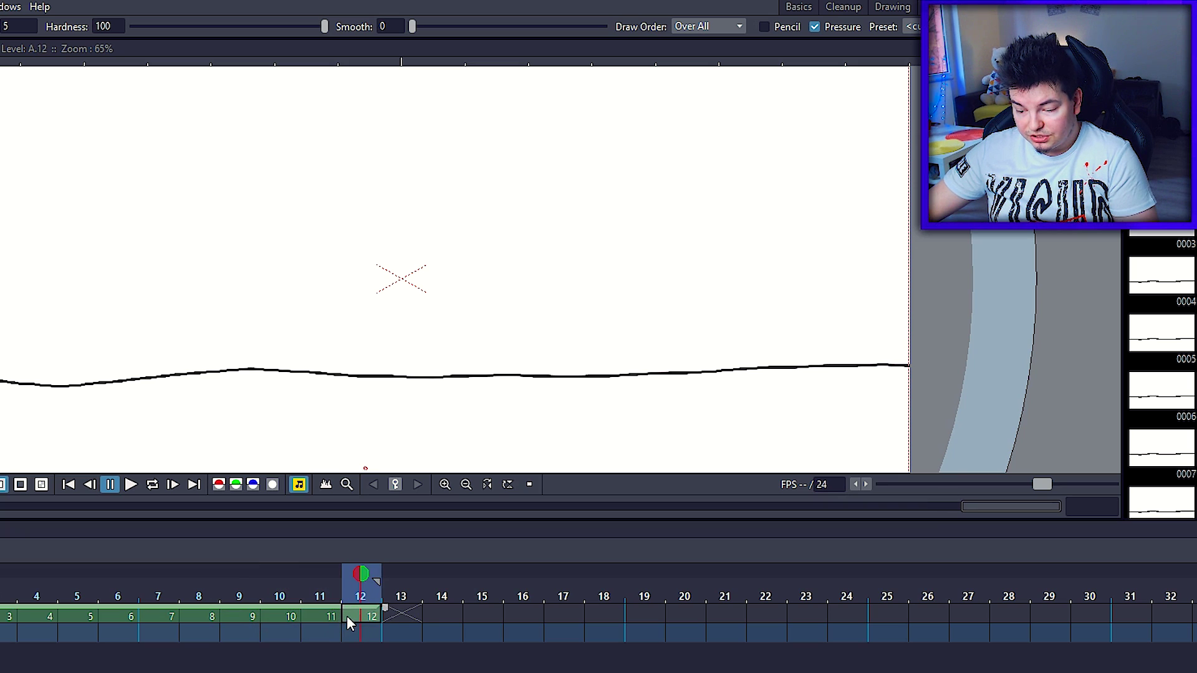
{"action": "mouse_move", "coordinate": [346, 616]}
{"action": "left_mouse_down"}
{"action": "mouse_move", "coordinate": [619, 619]}
{"action": "mouse_move", "coordinate": [599, 613]}
{"action": "left_mouse_up"}
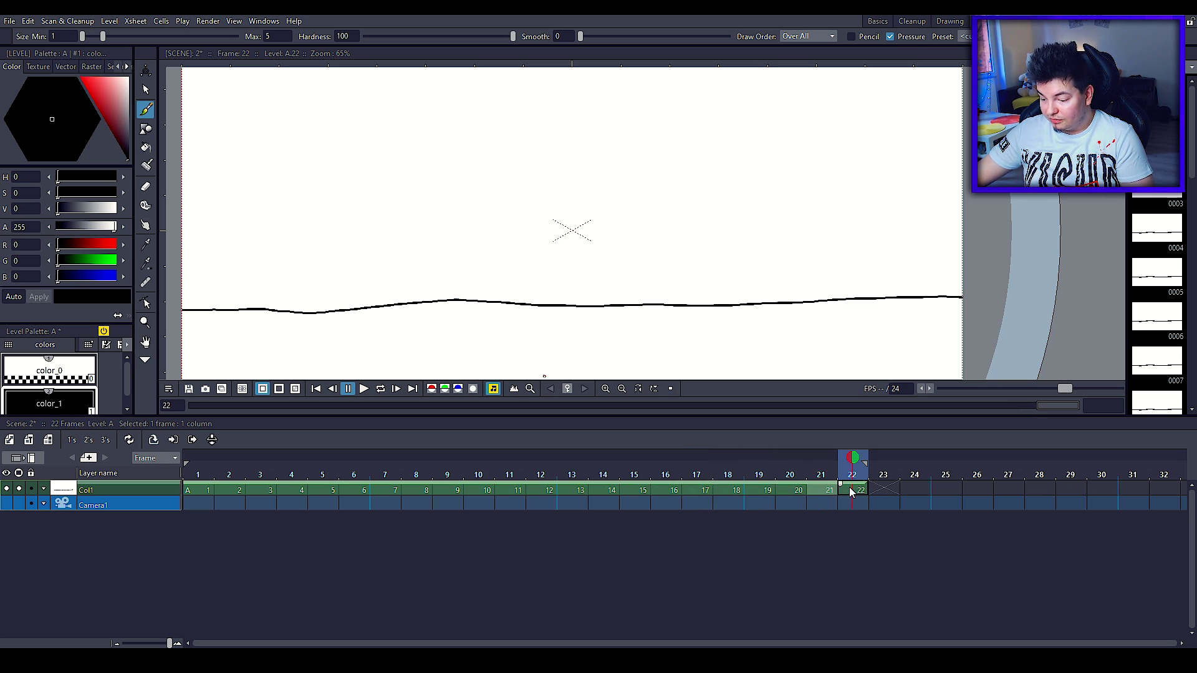
{"action": "left_click_drag", "start_coordinate": [791, 489], "coordinate": [915, 491]}
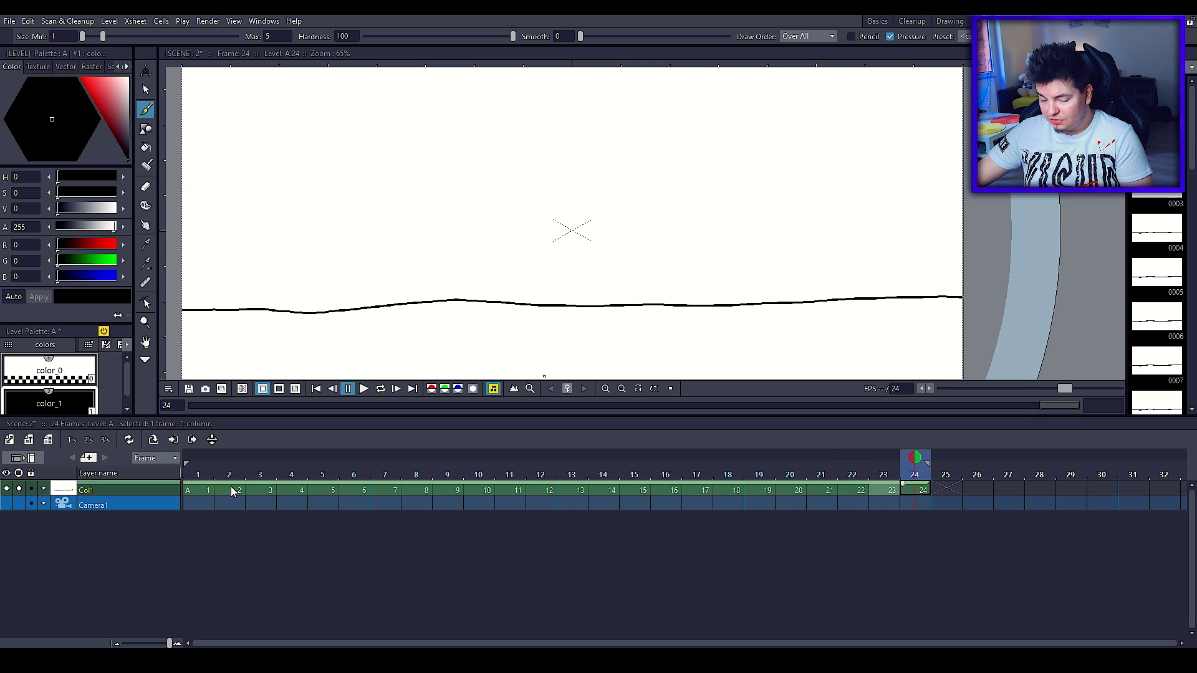
{"action": "left_click", "coordinate": [197, 489]}
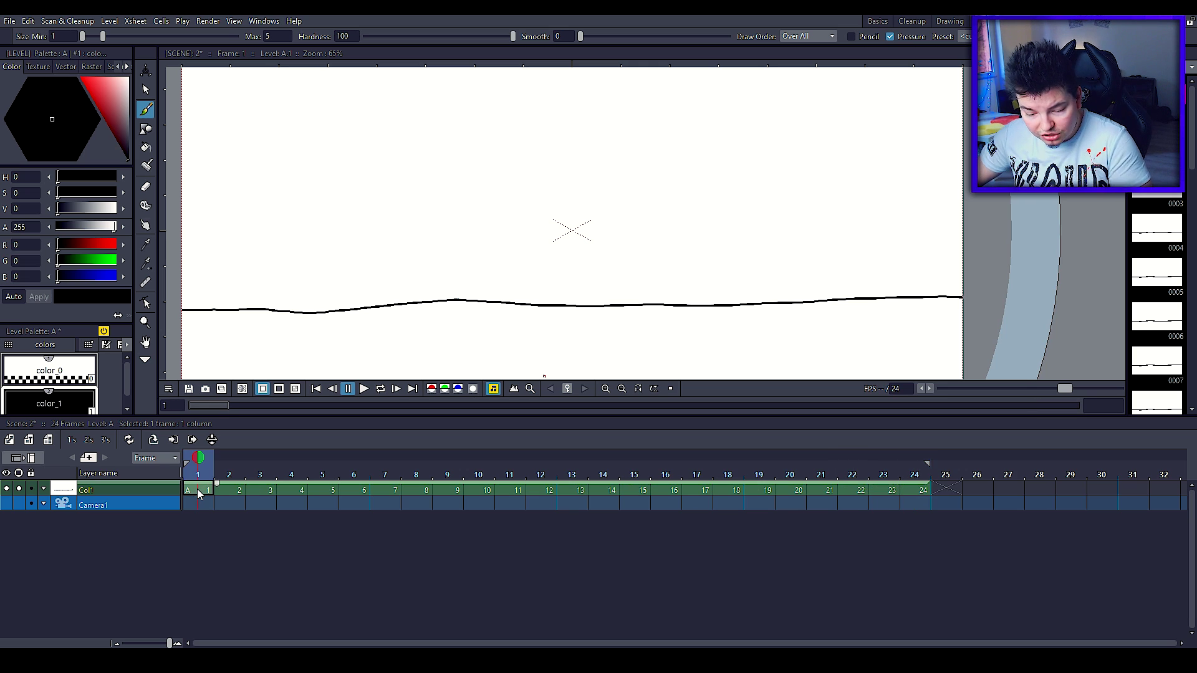
- Create a Toonz Vector level named stick1 in Col2 and select its frame-1 cell
{"action": "left_click", "coordinate": [11, 441]}
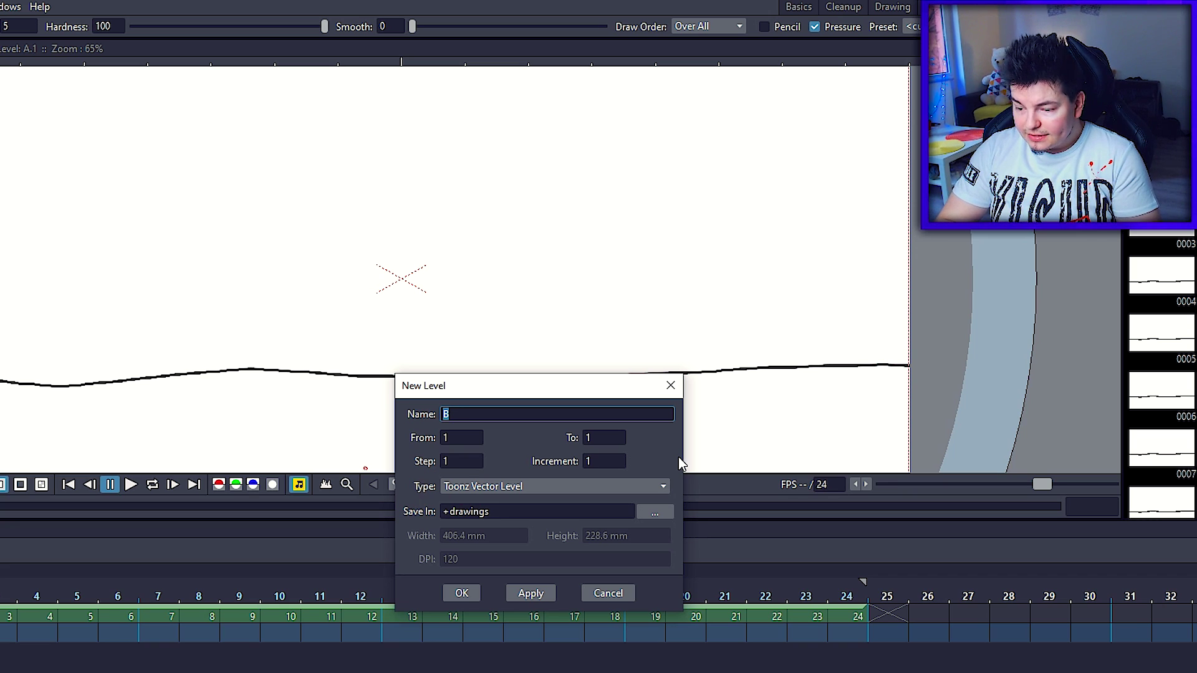
{"action": "type", "text": "stick1"}
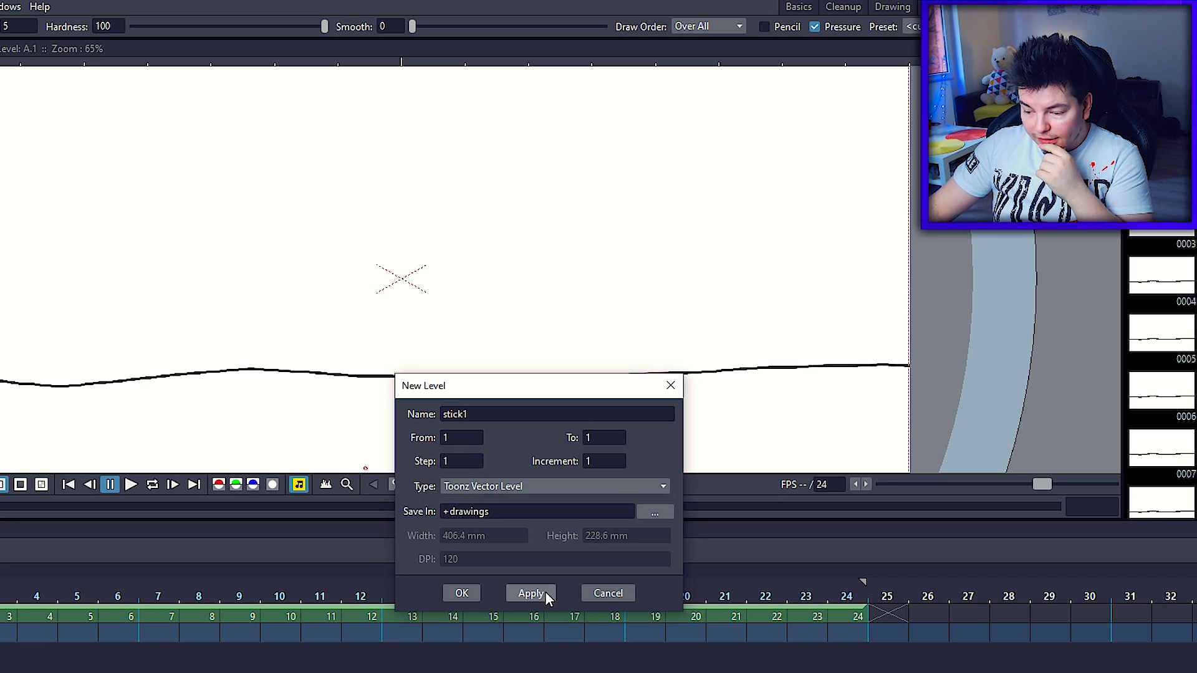
{"action": "left_click", "coordinate": [544, 592]}
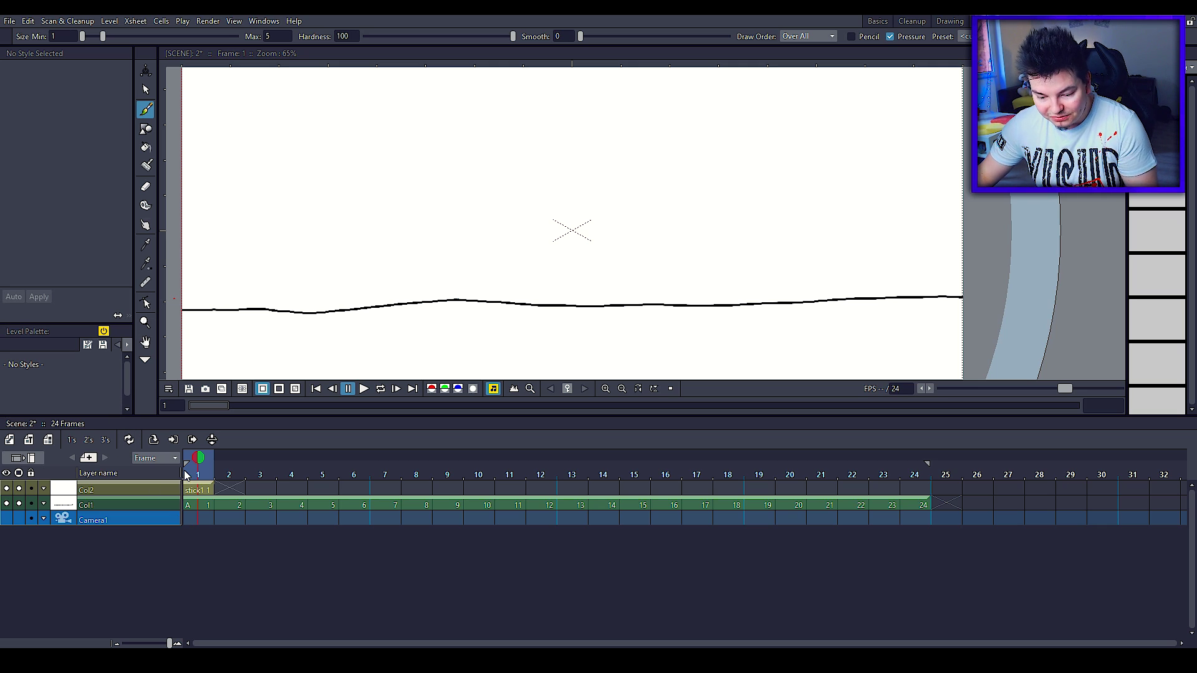
{"action": "left_click", "coordinate": [192, 490]}
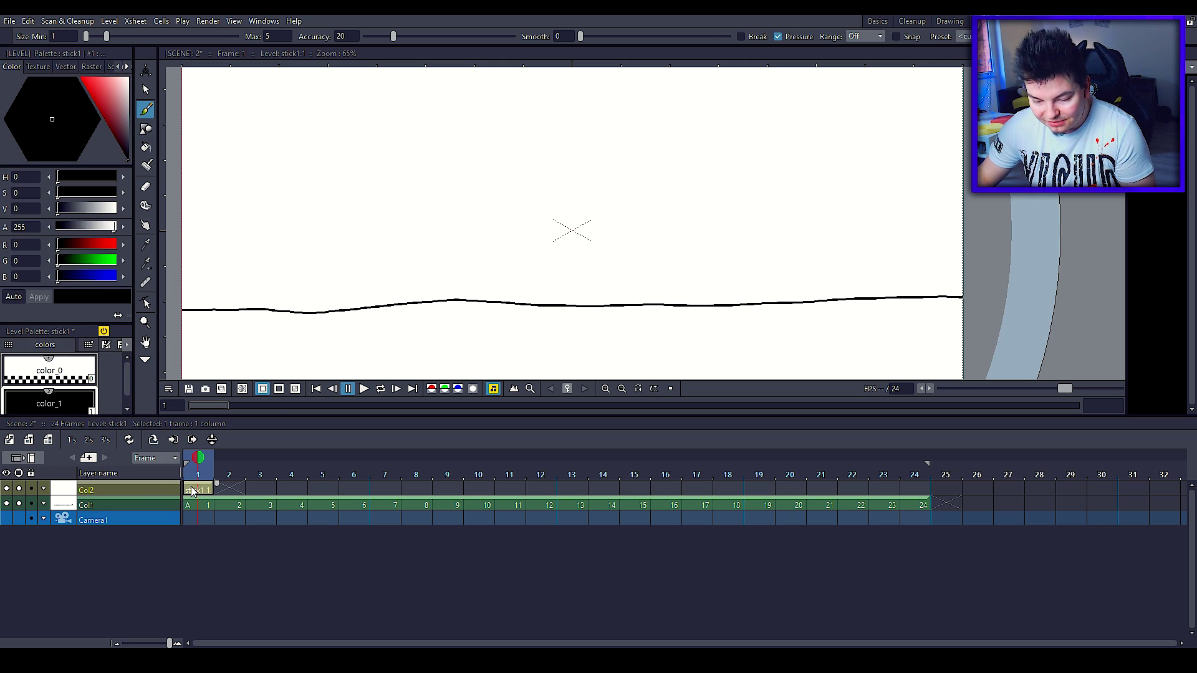
- Set the brush maximum size to 10, accuracy to maximum and smoothing to 50
{"action": "left_click", "coordinate": [43, 508]}
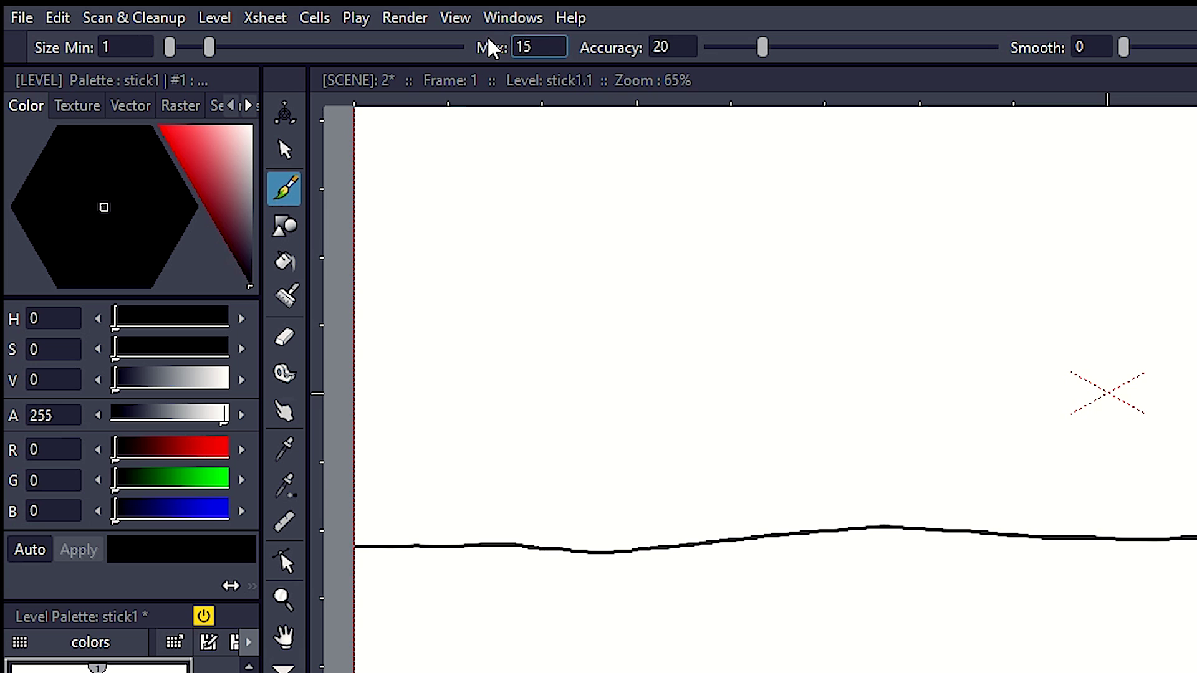
{"action": "type", "text": "0"}
{"action": "key", "text": "Return"}
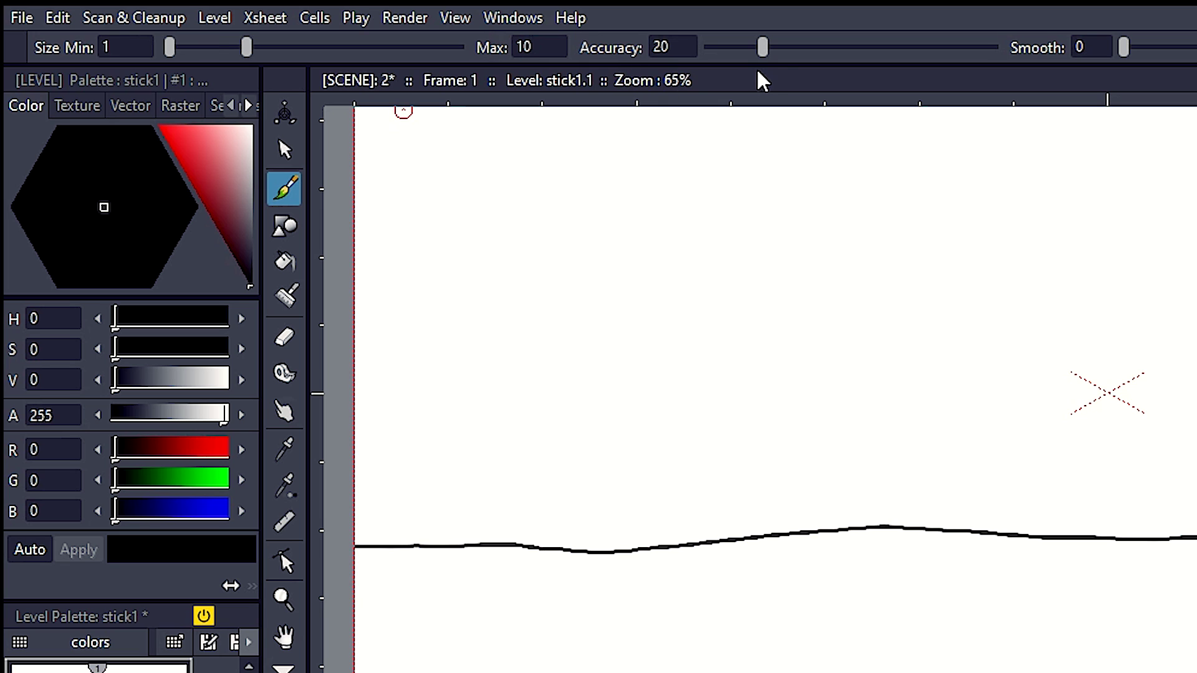
{"action": "left_click_drag", "start_coordinate": [764, 47], "coordinate": [994, 47]}
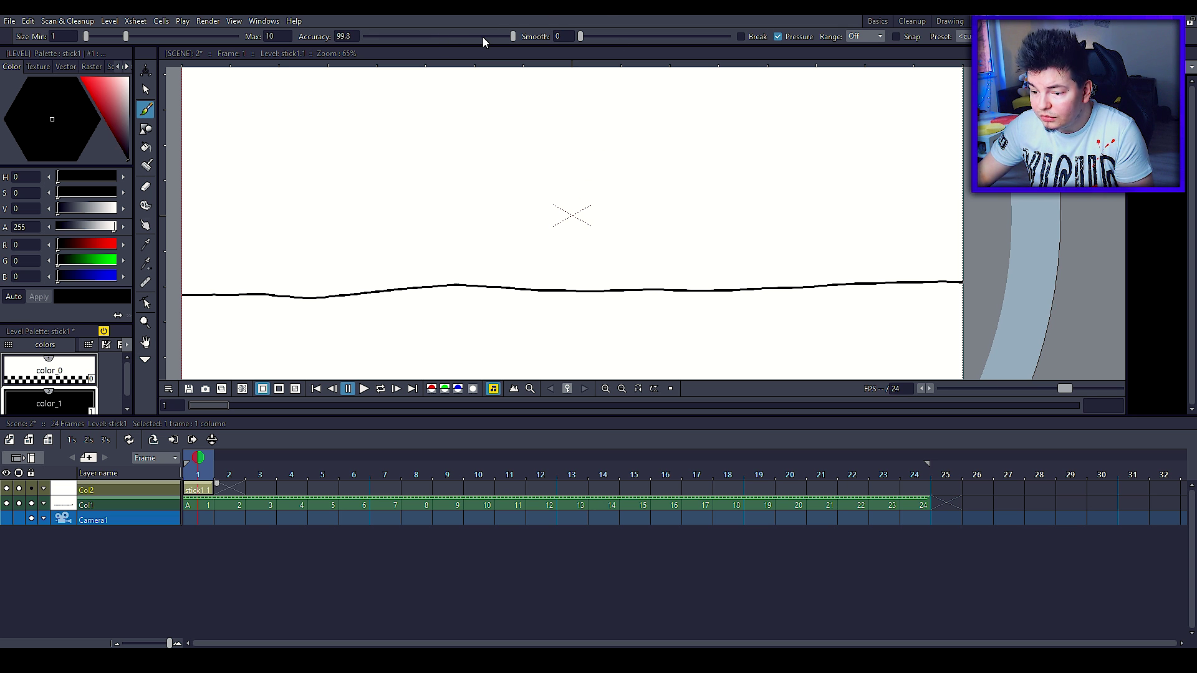
{"action": "left_click_drag", "start_coordinate": [580, 37], "coordinate": [733, 37]}
- Draw a head circle on stick1, retrying with smoothing lowered to about 11
{"action": "left_click_drag", "start_coordinate": [499, 134], "coordinate": [549, 131]}
{"action": "key", "text": "ctrl+z"}
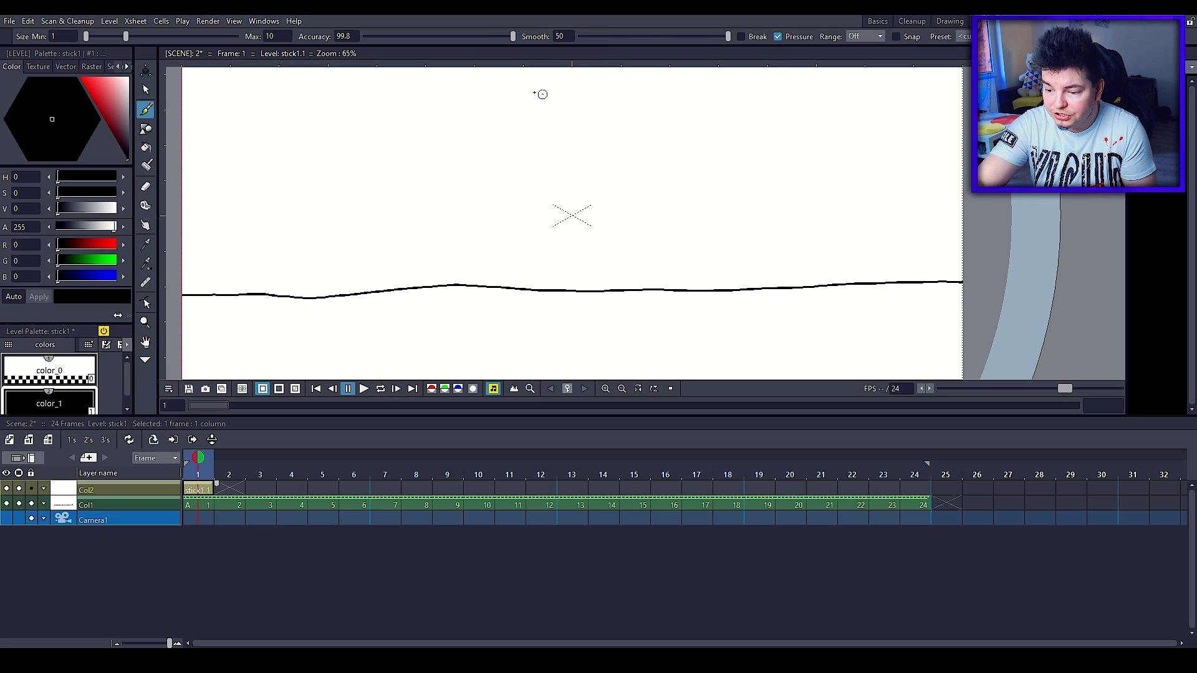
{"action": "left_click_drag", "start_coordinate": [526, 93], "coordinate": [453, 121]}
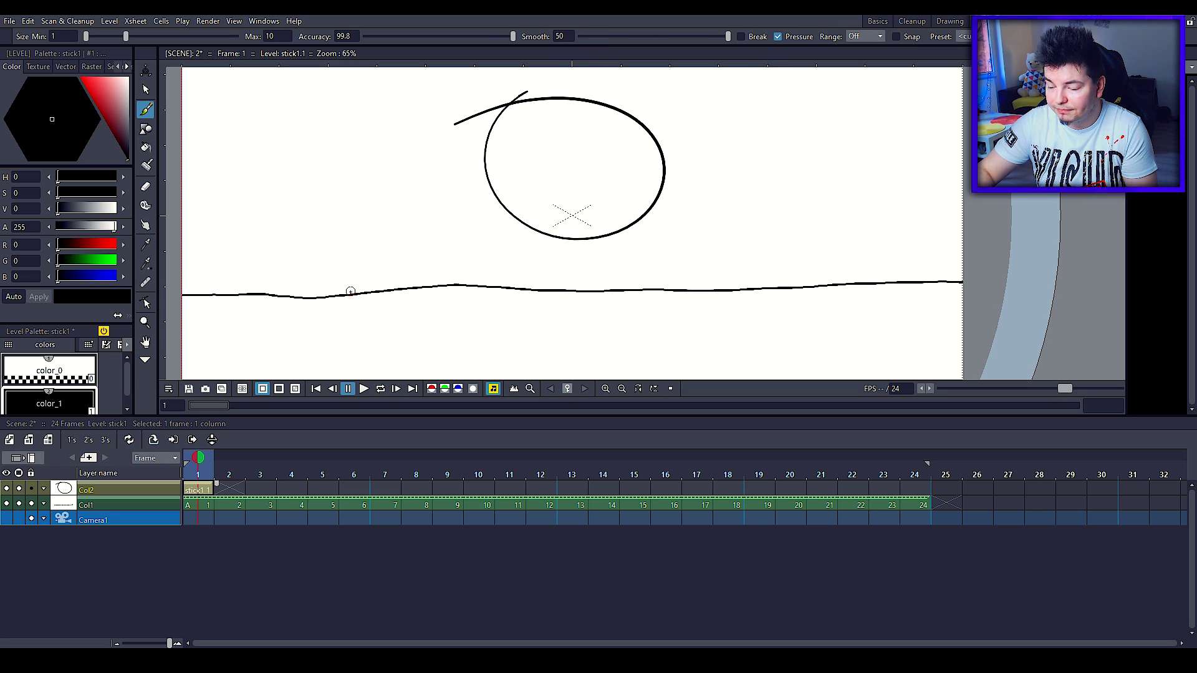
{"action": "key", "text": "ctrl+z"}
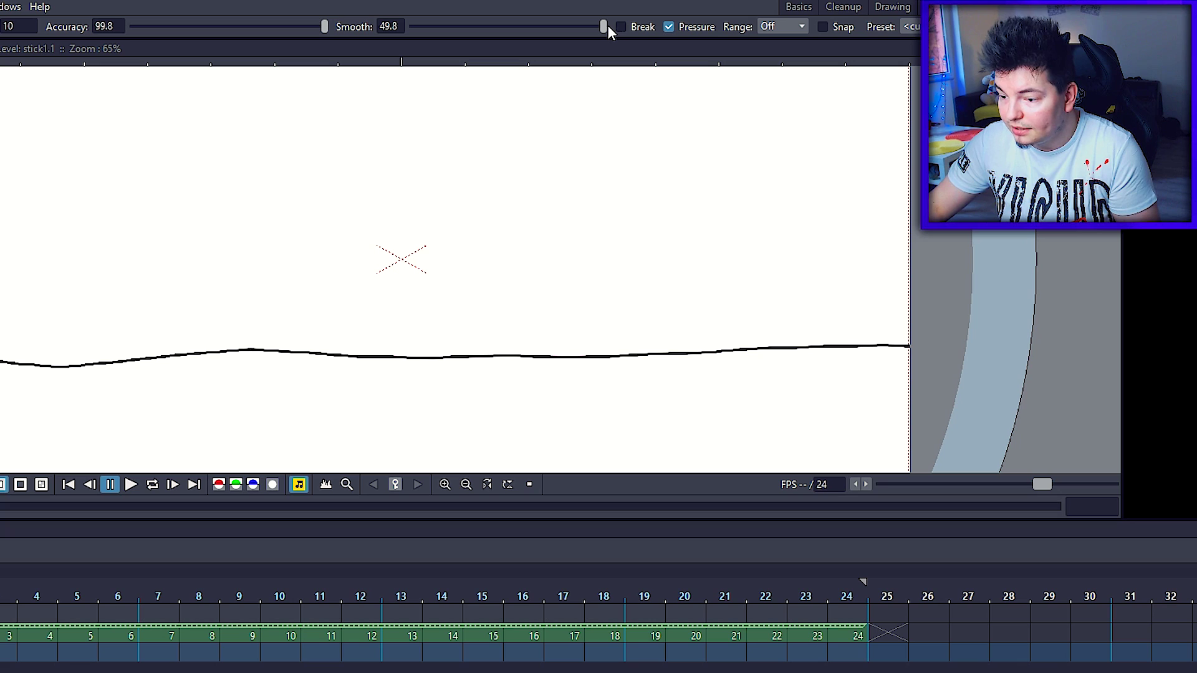
{"action": "left_click_drag", "start_coordinate": [727, 36], "coordinate": [549, 38]}
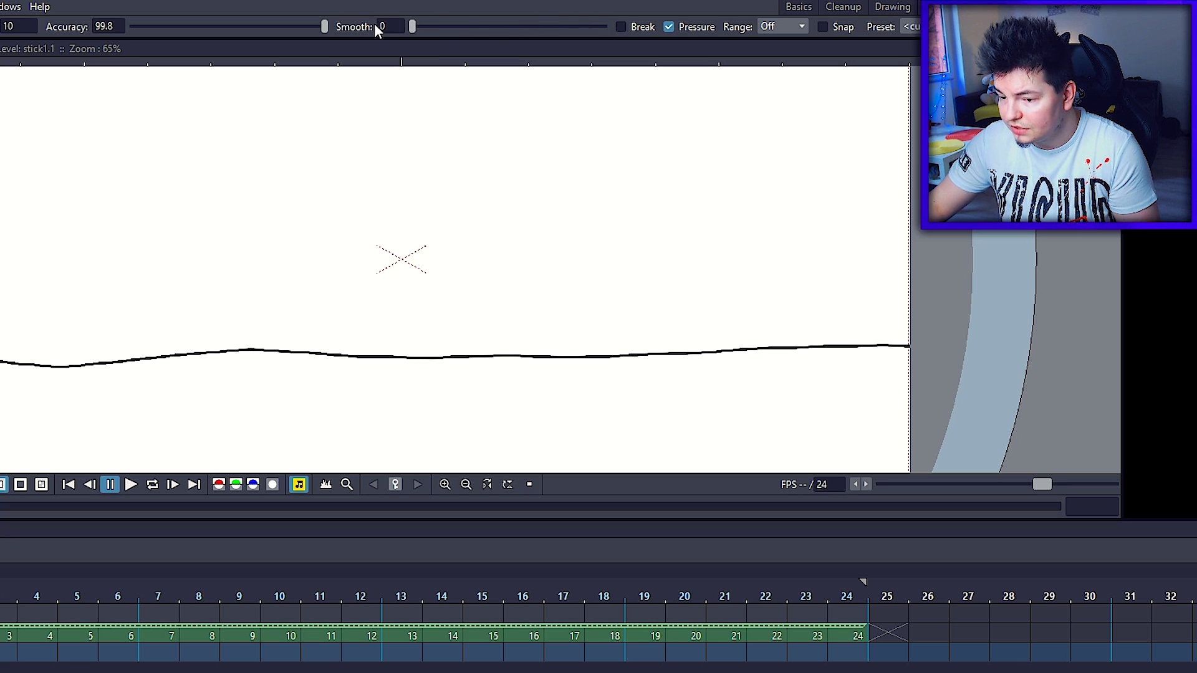
{"action": "left_click_drag", "start_coordinate": [412, 26], "coordinate": [457, 28]}
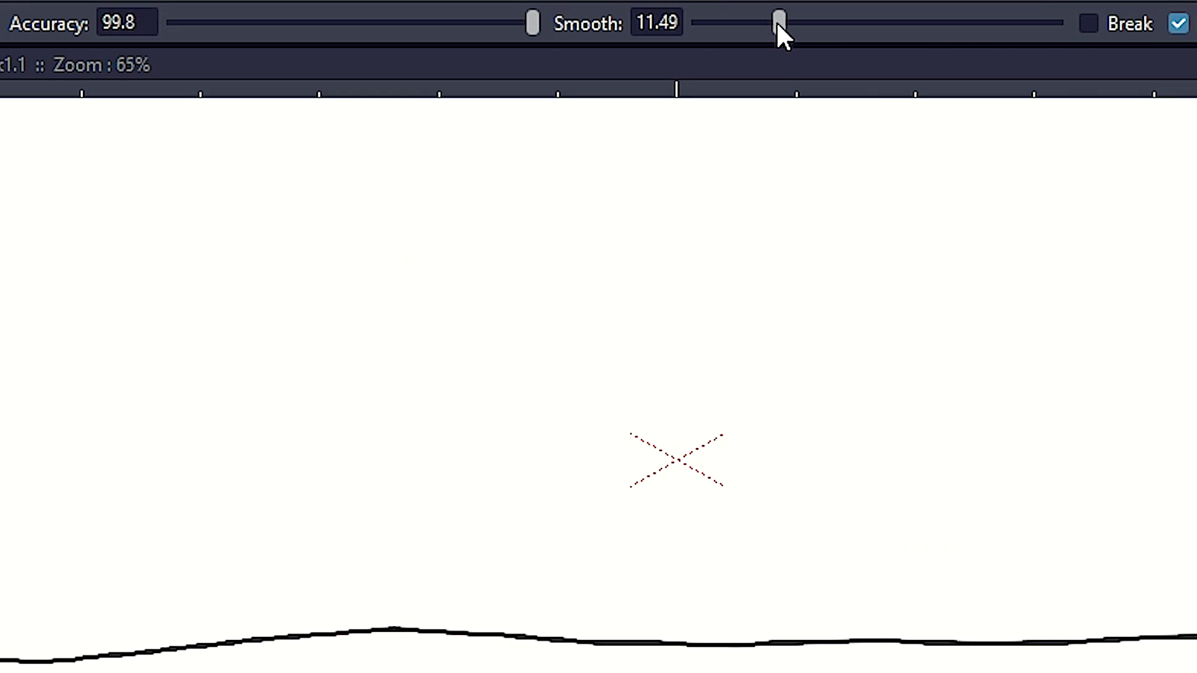
{"action": "left_click_drag", "start_coordinate": [378, 155], "coordinate": [287, 211]}
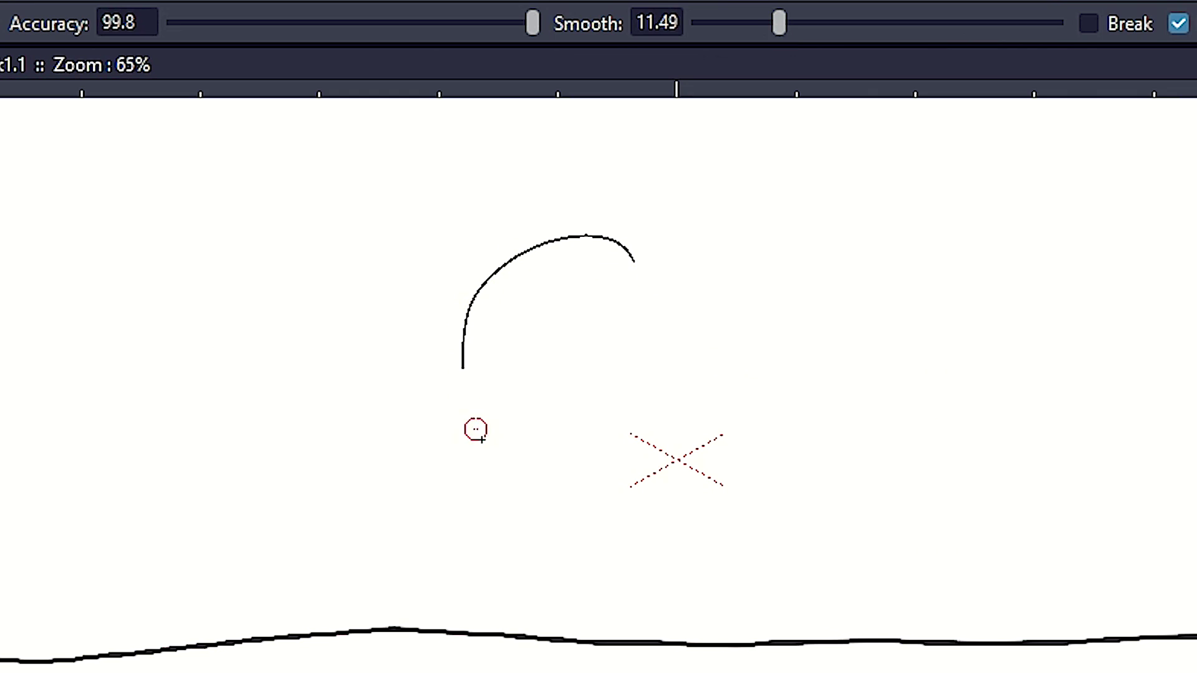
{"action": "mouse_move", "coordinate": [476, 429]}
{"action": "left_mouse_down"}
{"action": "mouse_move", "coordinate": [692, 494]}
{"action": "mouse_move", "coordinate": [703, 276]}
{"action": "mouse_move", "coordinate": [497, 251]}
{"action": "left_mouse_up"}
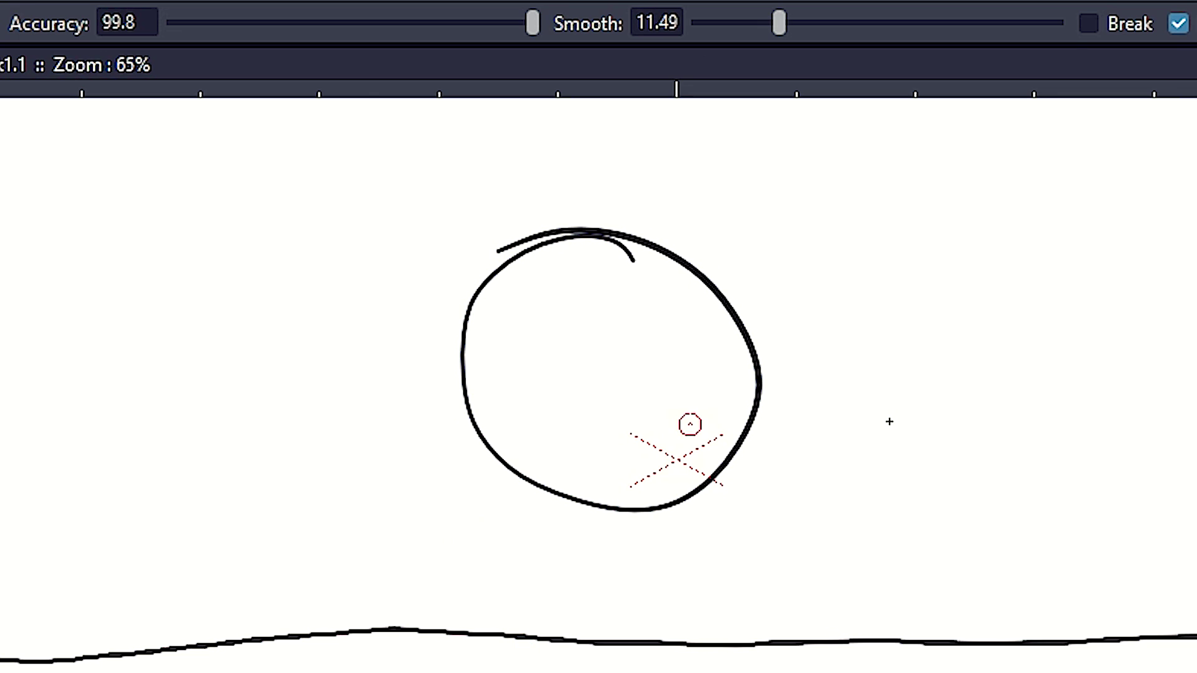
- Reset brush smoothing to 0 and set stroke accuracy to 35
{"action": "left_click_drag", "start_coordinate": [779, 23], "coordinate": [628, 33]}
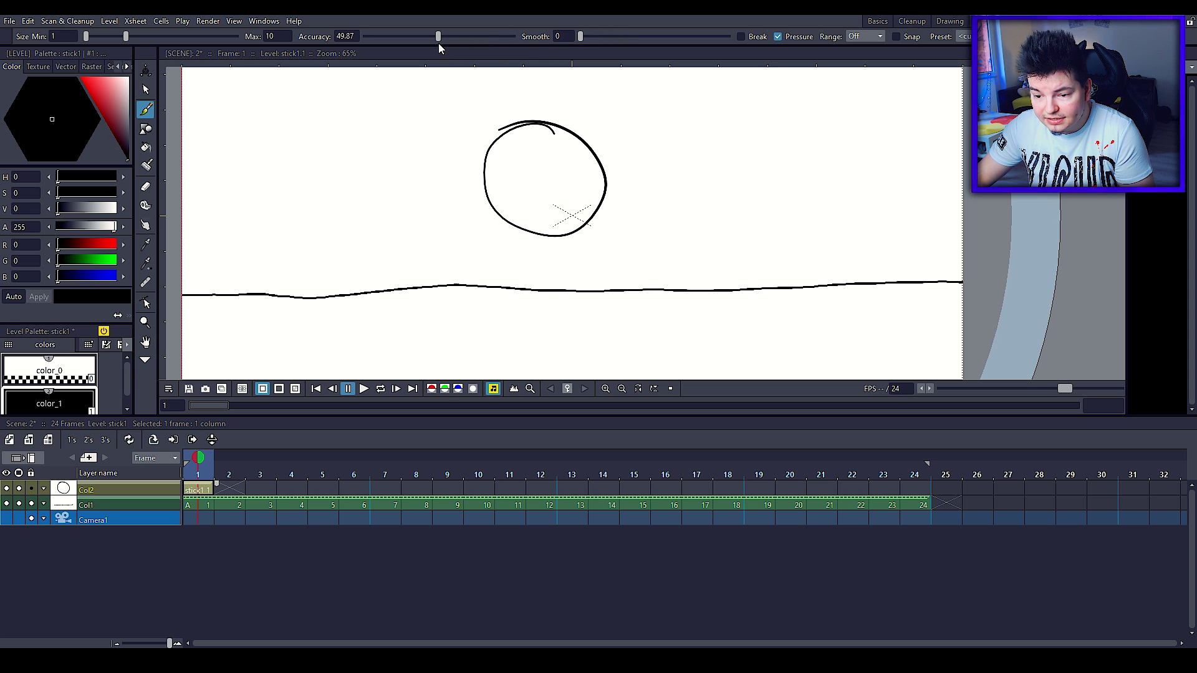
{"action": "left_click_drag", "start_coordinate": [439, 43], "coordinate": [437, 43]}
{"action": "type", "text": "35"}
{"action": "key", "text": "Return"}
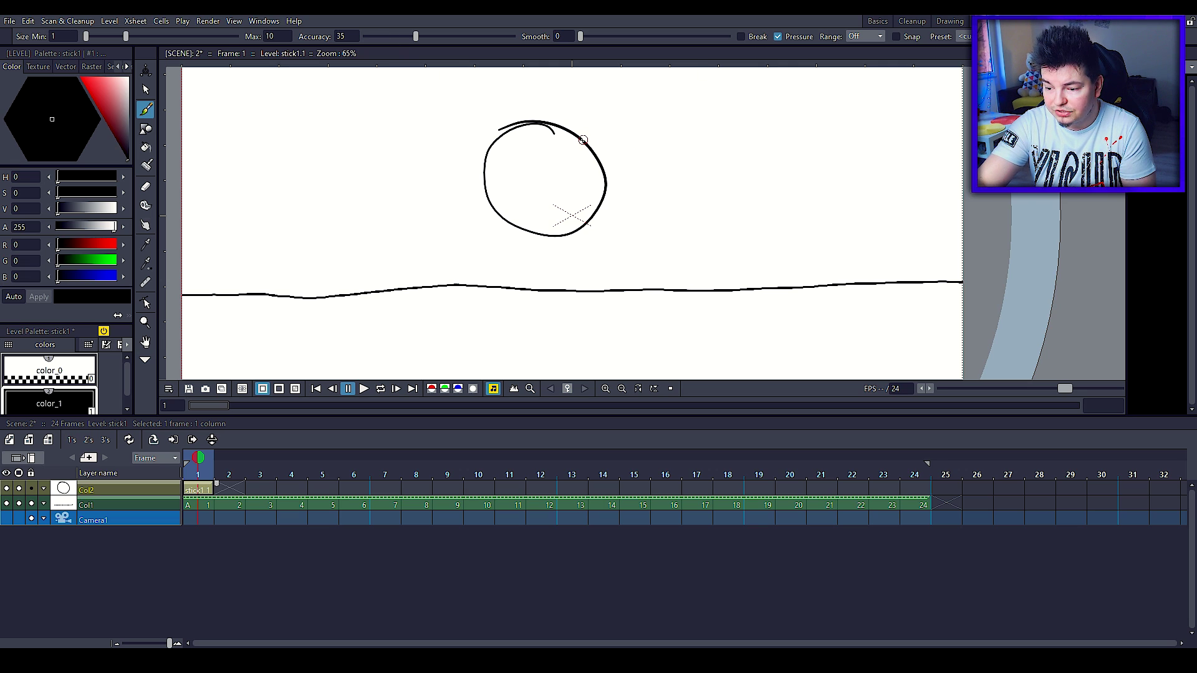
- Erase the head circle so only the ground line remains, then return to the Brush
{"action": "key", "text": "a"}
{"action": "mouse_move", "coordinate": [568, 127]}
{"action": "left_mouse_down"}
{"action": "mouse_move", "coordinate": [530, 121]}
{"action": "mouse_move", "coordinate": [488, 151]}
{"action": "left_mouse_up"}
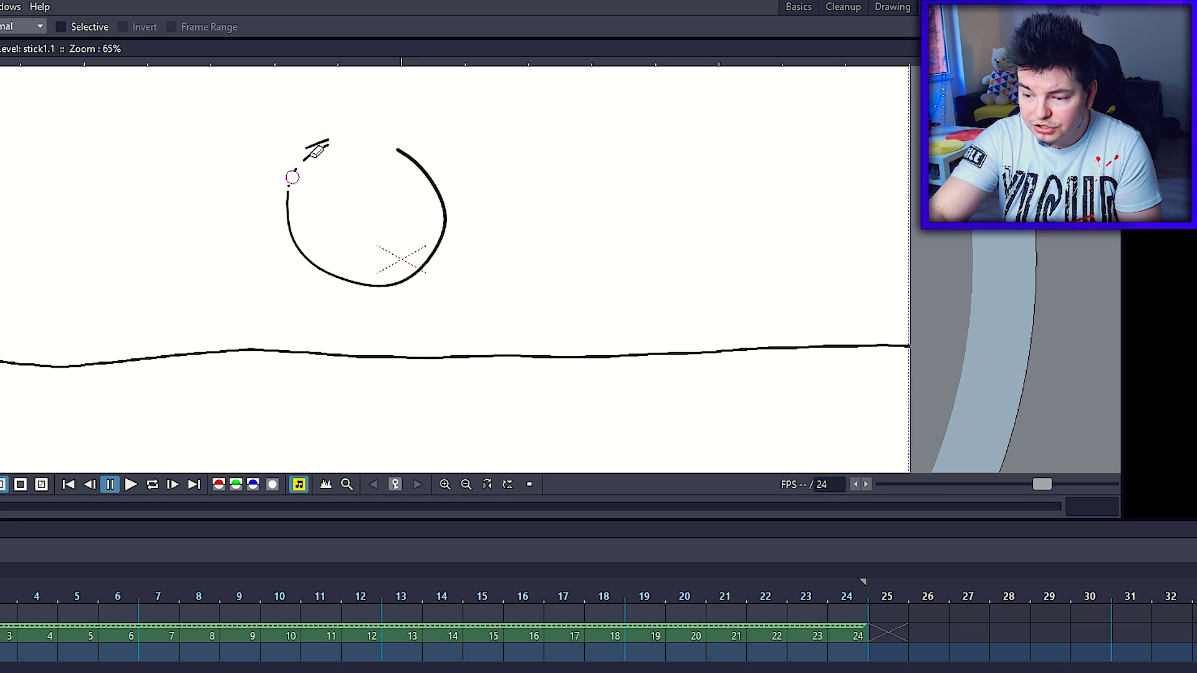
{"action": "mouse_move", "coordinate": [299, 177]}
{"action": "left_mouse_down"}
{"action": "mouse_move", "coordinate": [397, 282]}
{"action": "mouse_move", "coordinate": [444, 187]}
{"action": "mouse_move", "coordinate": [429, 167]}
{"action": "left_mouse_up"}
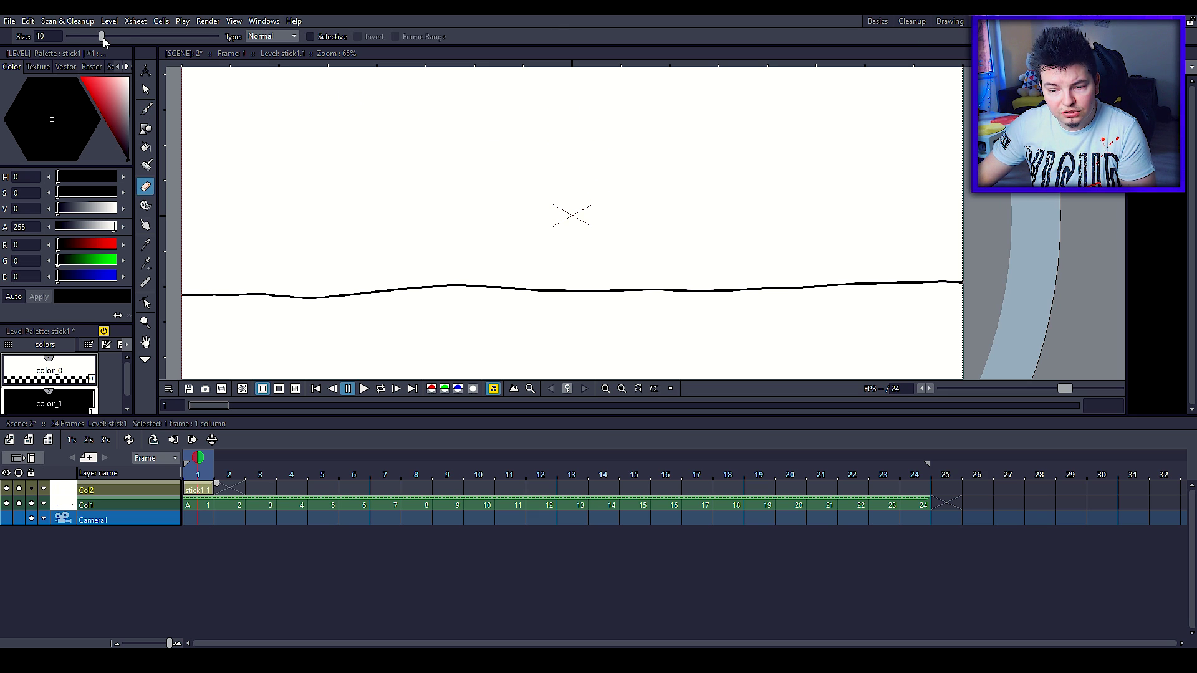
{"action": "key", "text": "b"}
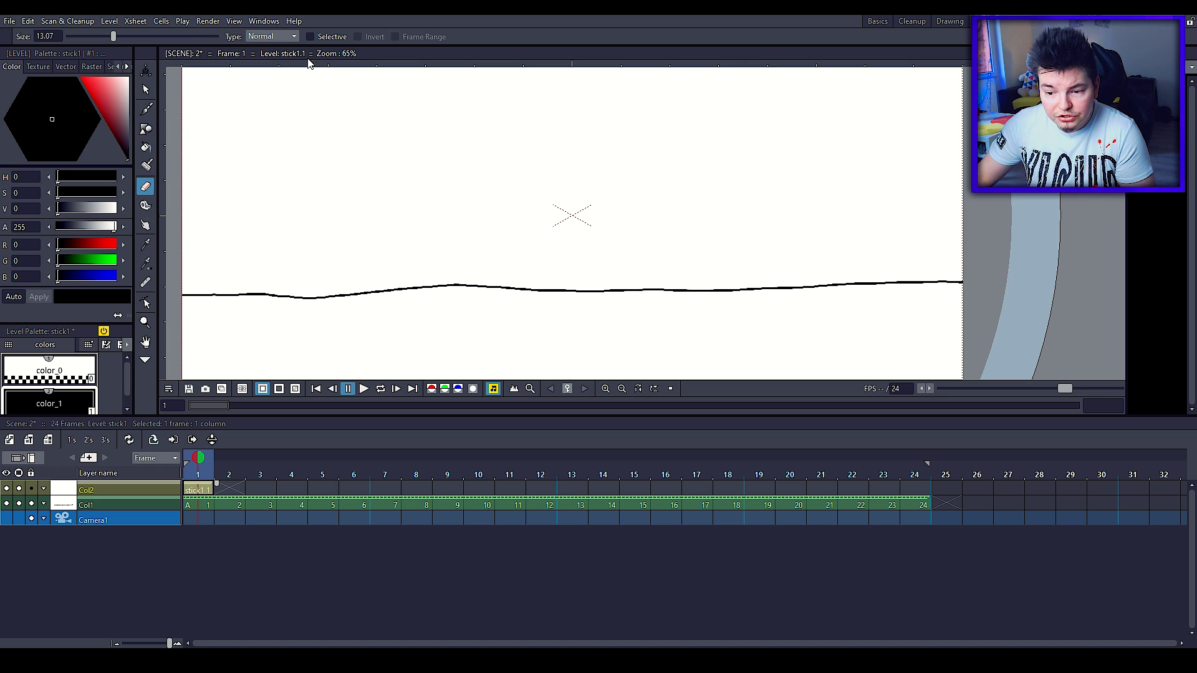
{"action": "left_click", "coordinate": [290, 37]}
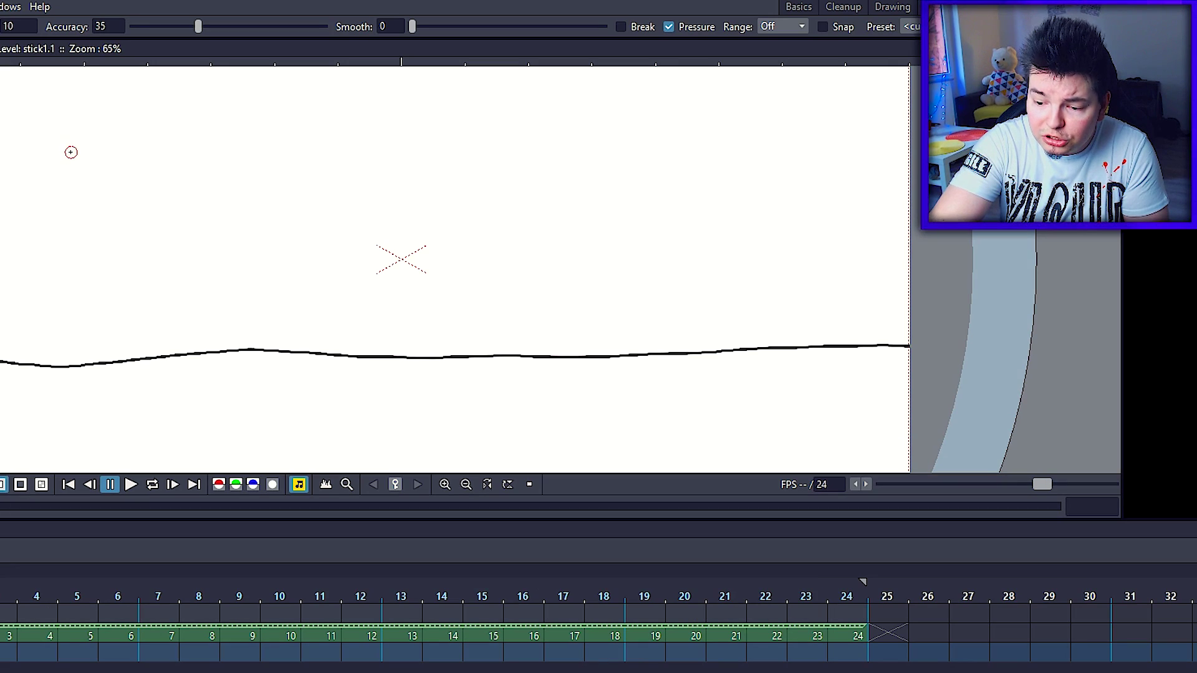
{"action": "left_click_drag", "start_coordinate": [70, 153], "coordinate": [58, 190]}
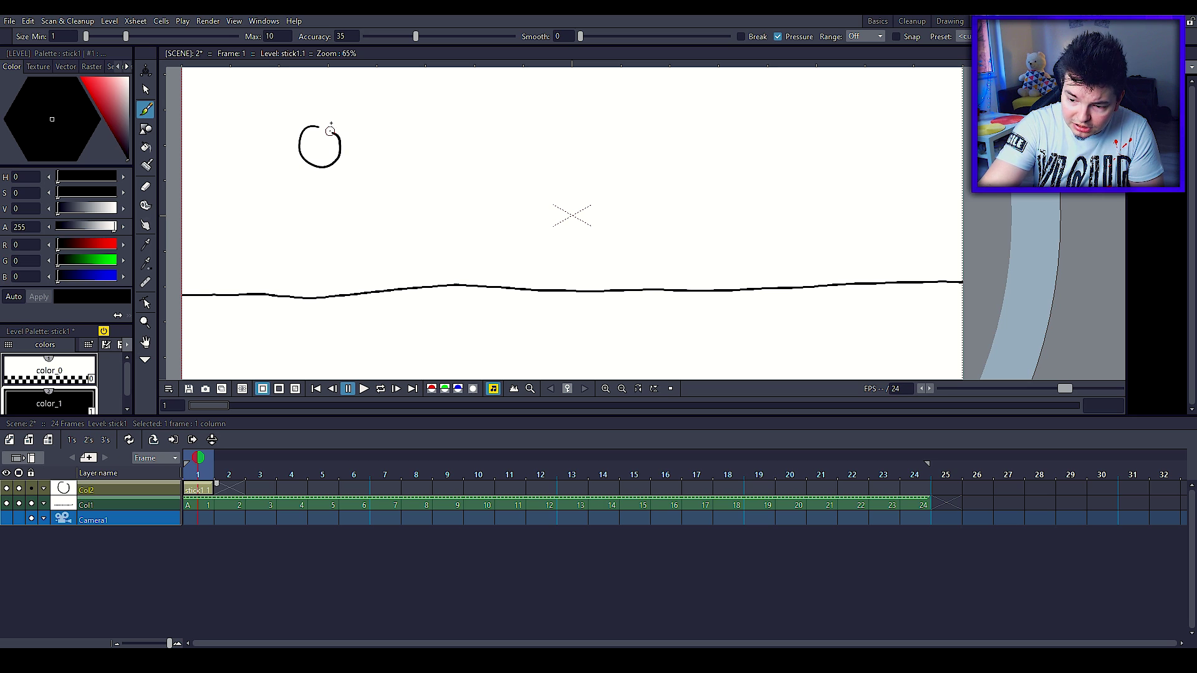
{"action": "left_click_drag", "start_coordinate": [334, 164], "coordinate": [319, 127]}
{"action": "key", "text": "ctrl+z"}
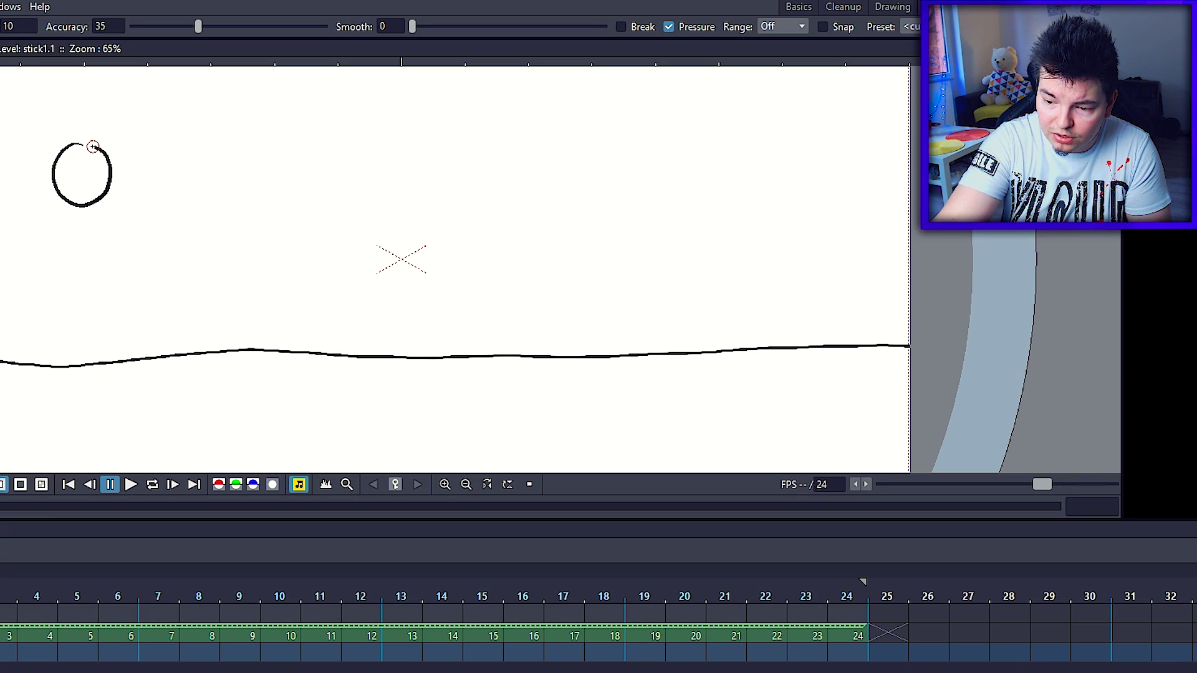
{"action": "left_click_drag", "start_coordinate": [312, 132], "coordinate": [337, 129]}
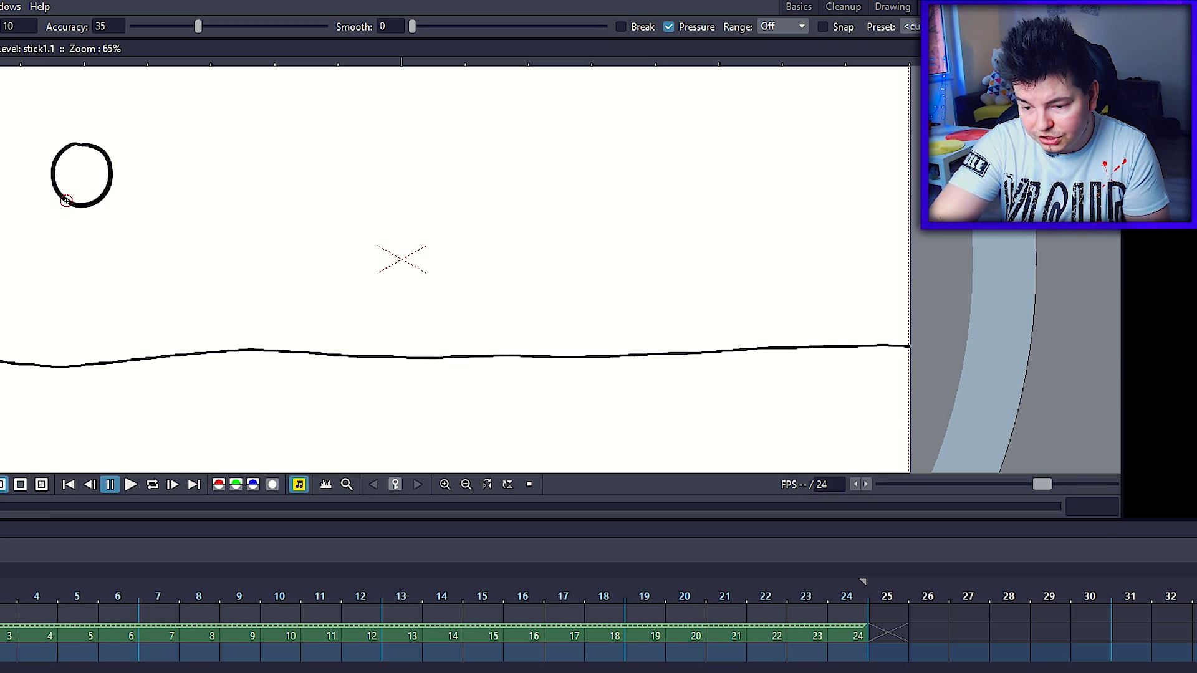
{"action": "left_click_drag", "start_coordinate": [67, 204], "coordinate": [53, 307]}
{"action": "key", "text": "ctrl+z"}
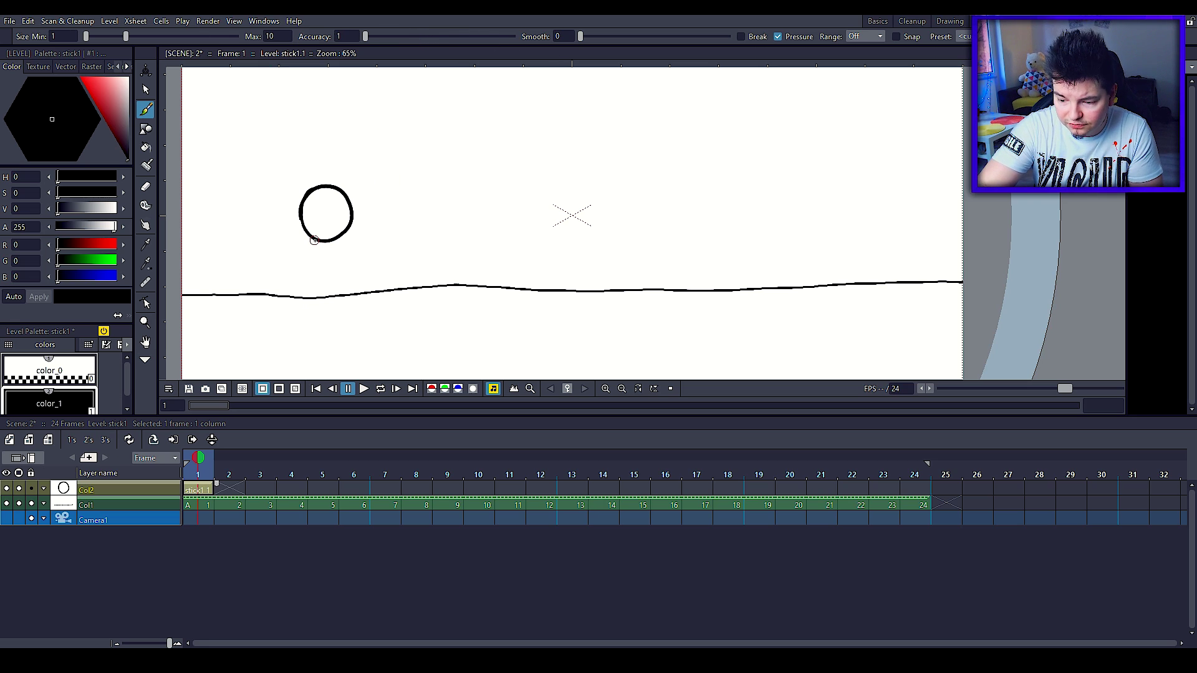
{"action": "left_click_drag", "start_coordinate": [314, 240], "coordinate": [315, 314]}
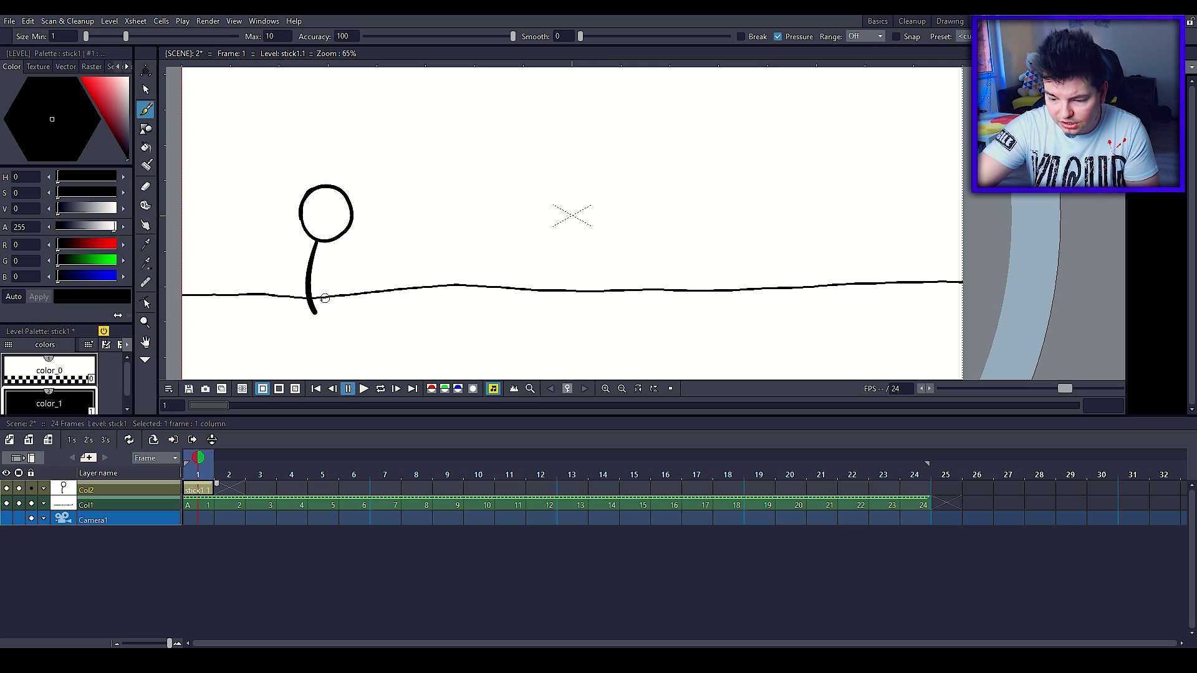
{"action": "key", "text": "ctrl+z"}
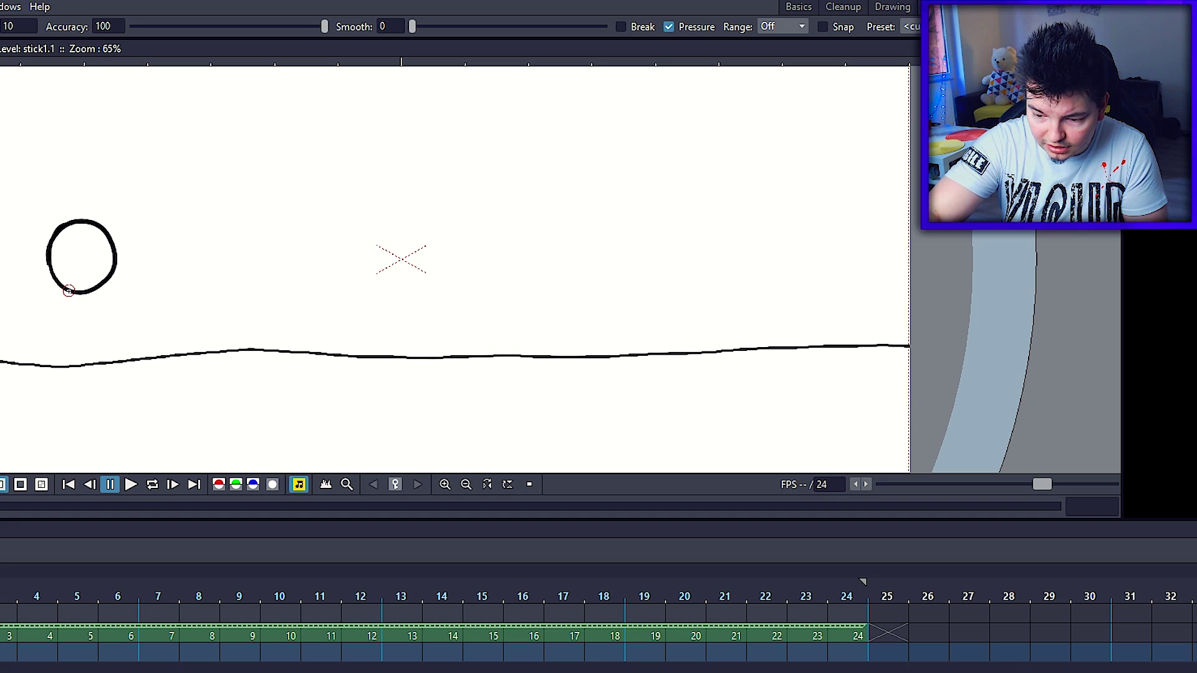
{"action": "mouse_move", "coordinate": [314, 241]}
{"action": "left_mouse_down"}
{"action": "mouse_move", "coordinate": [309, 297]}
{"action": "mouse_move", "coordinate": [336, 322]}
{"action": "mouse_move", "coordinate": [295, 343]}
{"action": "left_mouse_up"}
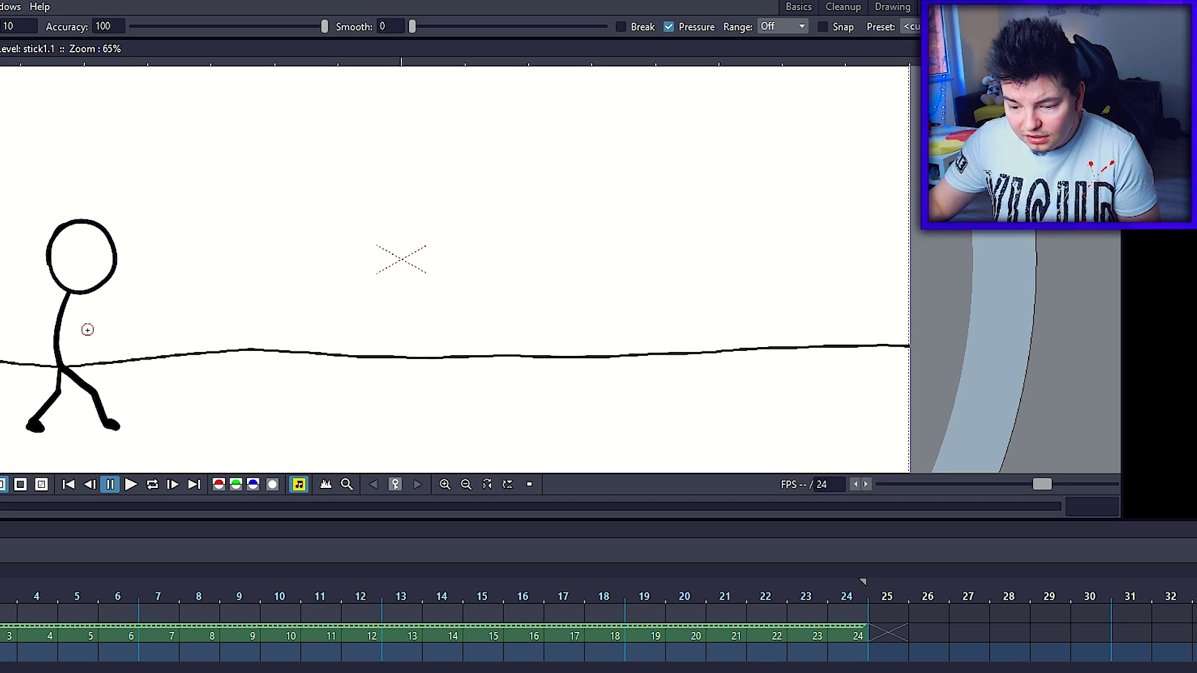
{"action": "key", "text": "ctrl+z"}
{"action": "key", "text": "ctrl+z"}
{"action": "key", "text": "ctrl+z"}
{"action": "left_click_drag", "start_coordinate": [387, 157], "coordinate": [320, 293]}
{"action": "key", "text": "ctrl+z"}
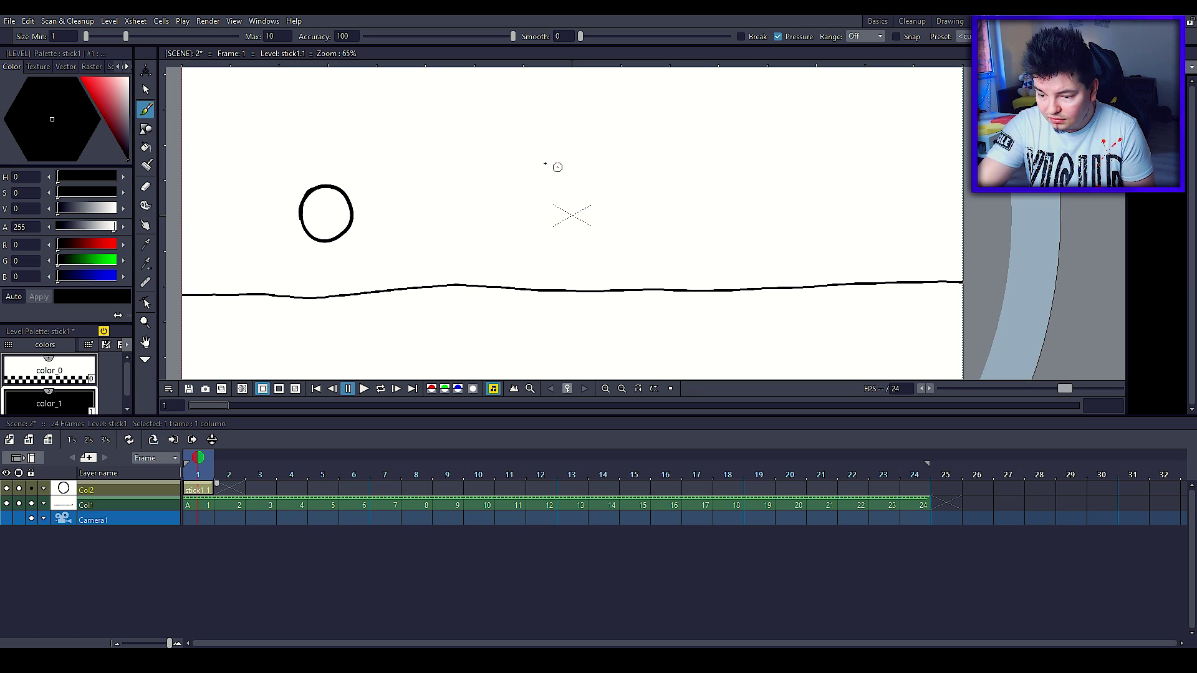
{"action": "key", "text": "ctrl+z"}
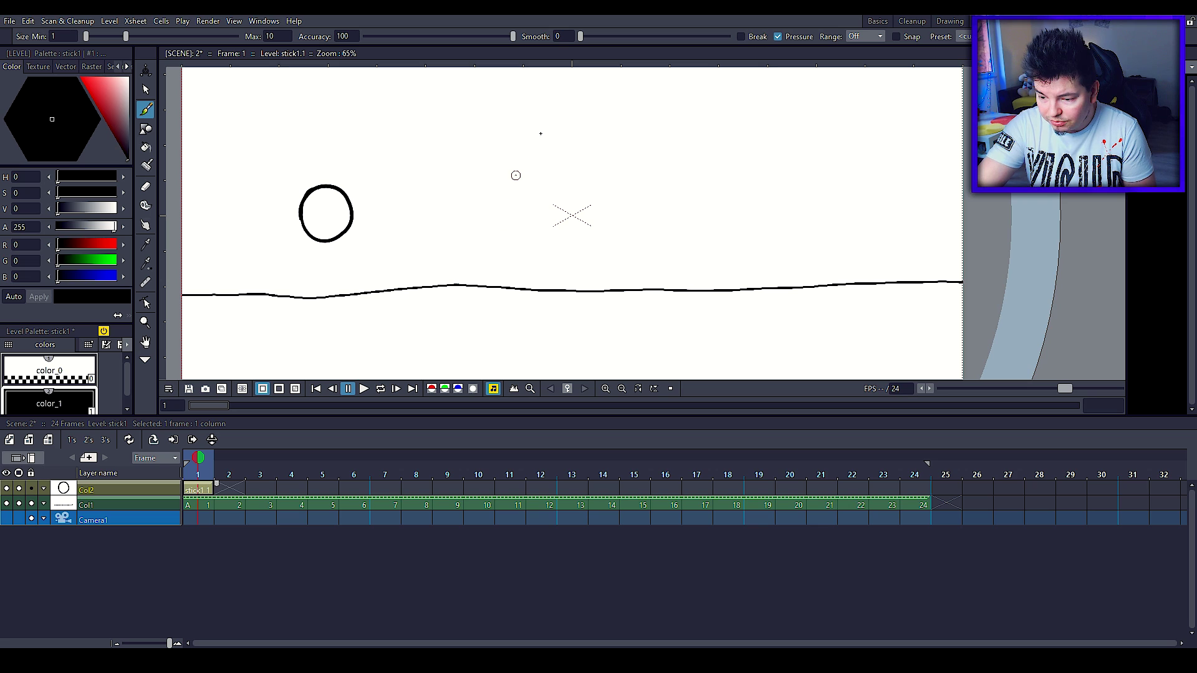
{"action": "mouse_move", "coordinate": [547, 122]}
{"action": "left_mouse_down"}
{"action": "mouse_move", "coordinate": [493, 236]}
{"action": "mouse_move", "coordinate": [958, 81]}
{"action": "mouse_move", "coordinate": [972, 44]}
{"action": "left_mouse_up"}
{"action": "key", "text": "shift+space"}
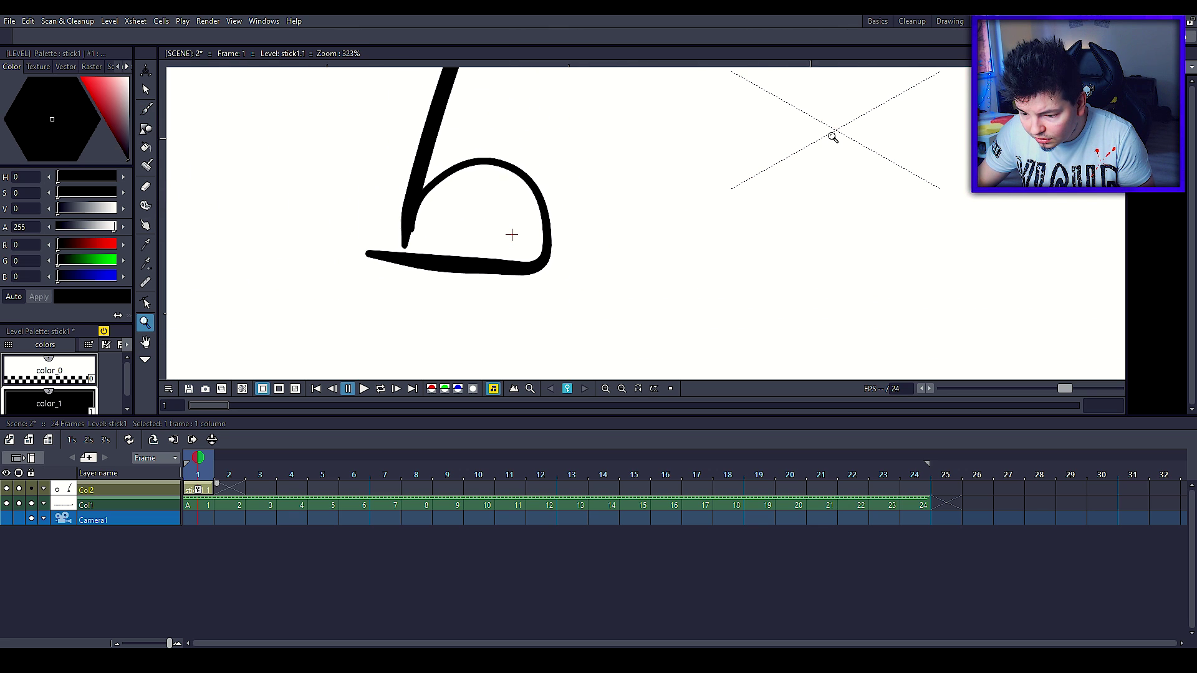
{"action": "scroll", "coordinate": [322, 284], "scroll_direction": "down", "scroll_amount": 10}
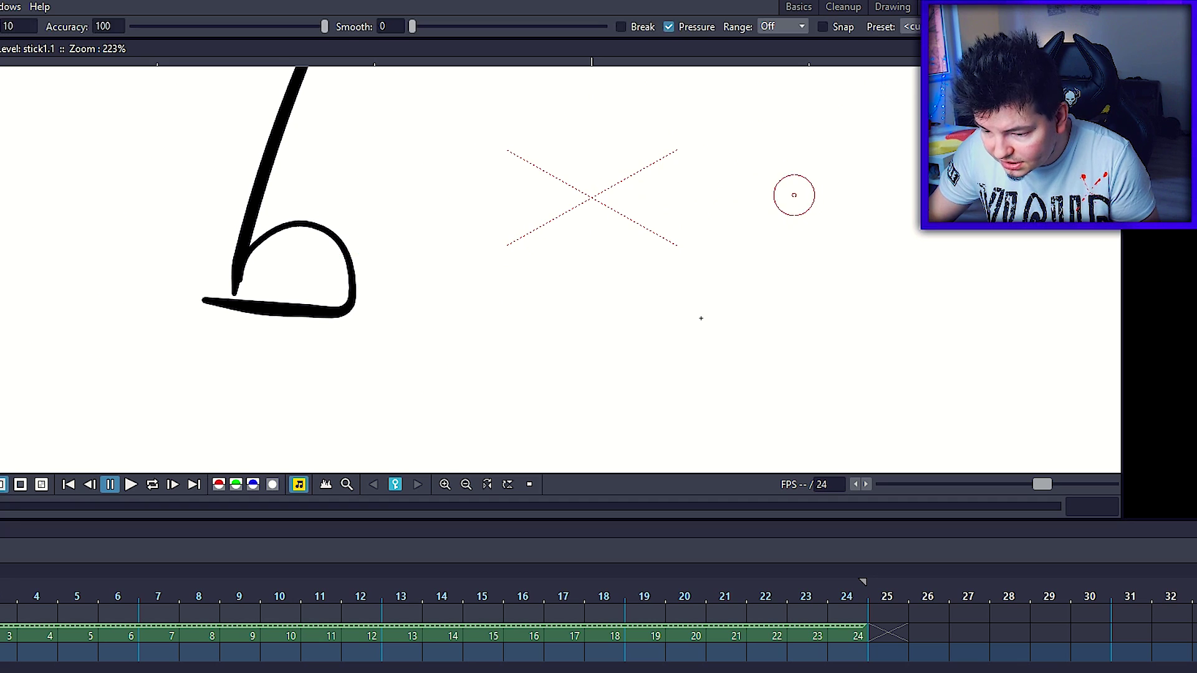
{"action": "left_click_drag", "start_coordinate": [288, 221], "coordinate": [511, 197]}
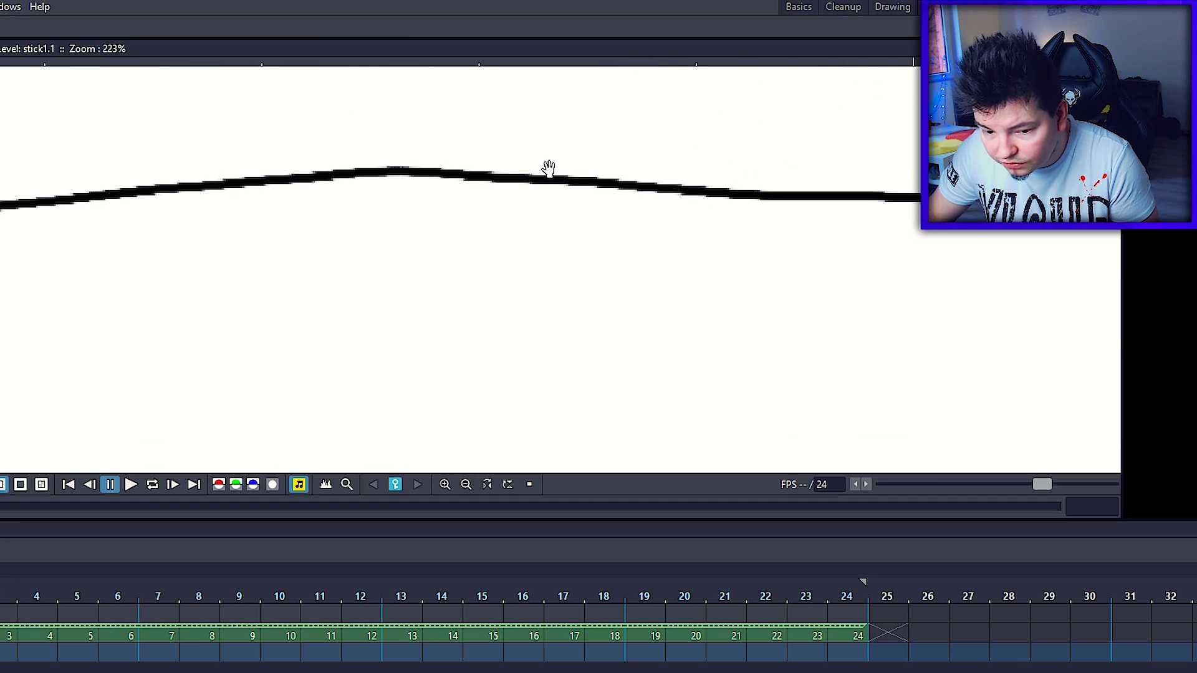
{"action": "scroll", "coordinate": [581, 152], "scroll_direction": "down", "scroll_amount": 3}
{"action": "left_click_drag", "start_coordinate": [532, 241], "coordinate": [570, 246]}
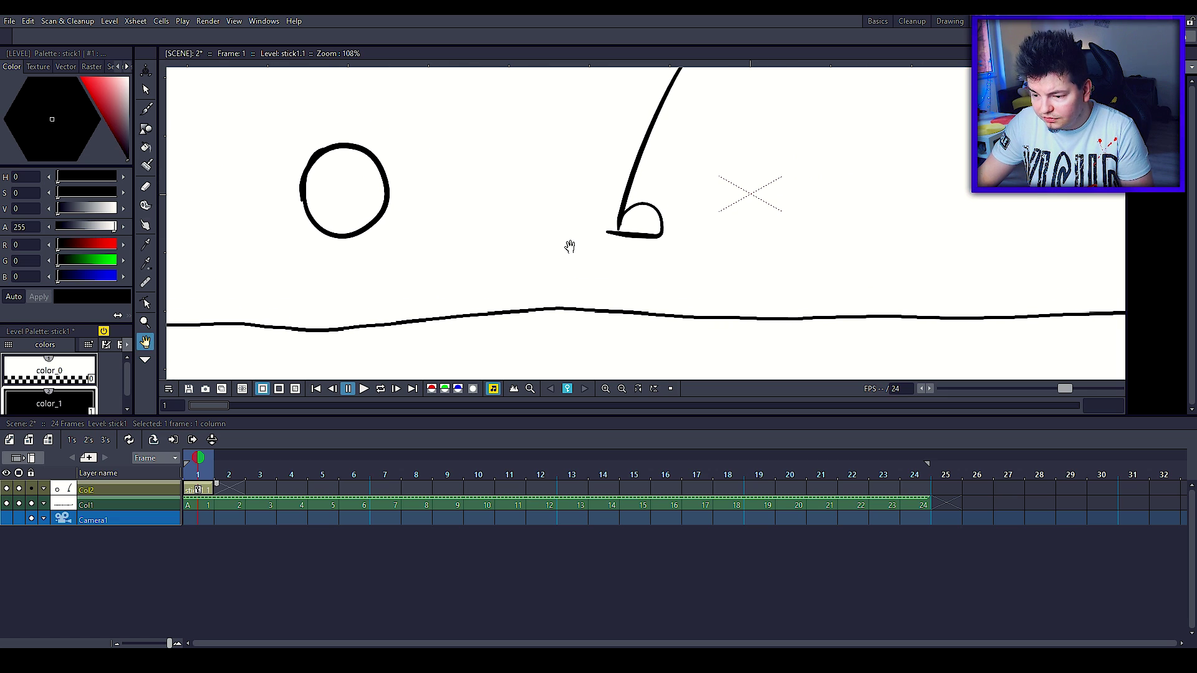
{"action": "key", "text": "ctrl+z"}
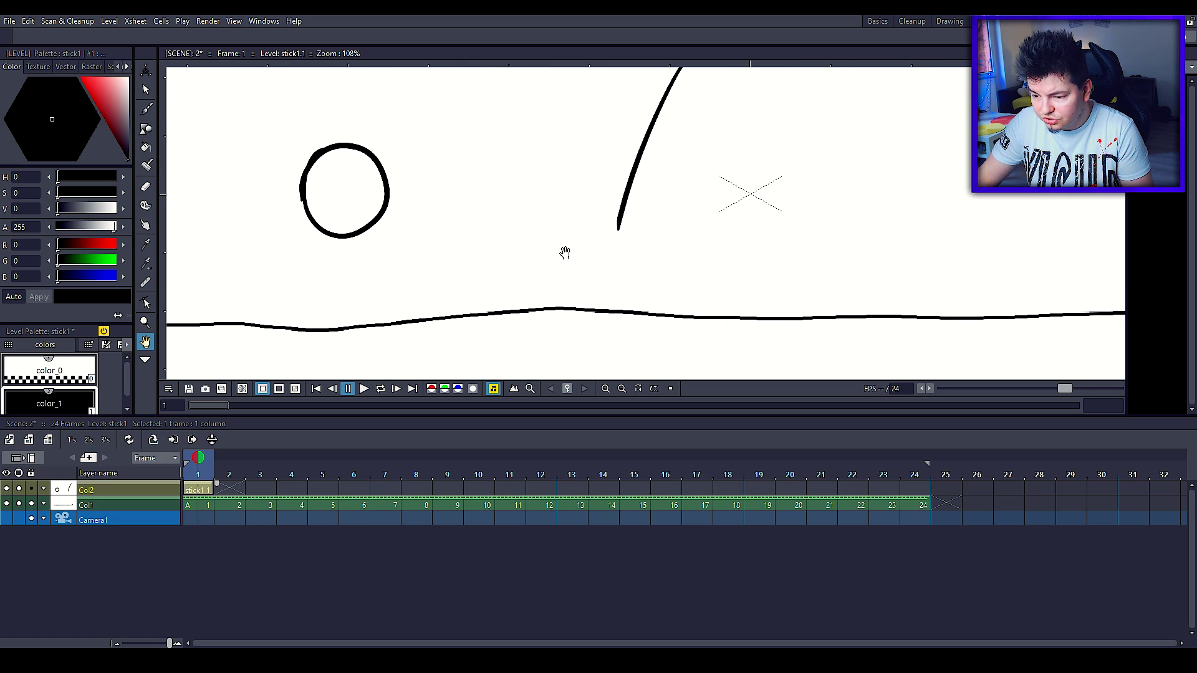
{"action": "key", "text": "ctrl+z"}
{"action": "key", "text": "ctrl+z"}
{"action": "key", "text": "ctrl+z"}
{"action": "key", "text": "ctrl+z"}
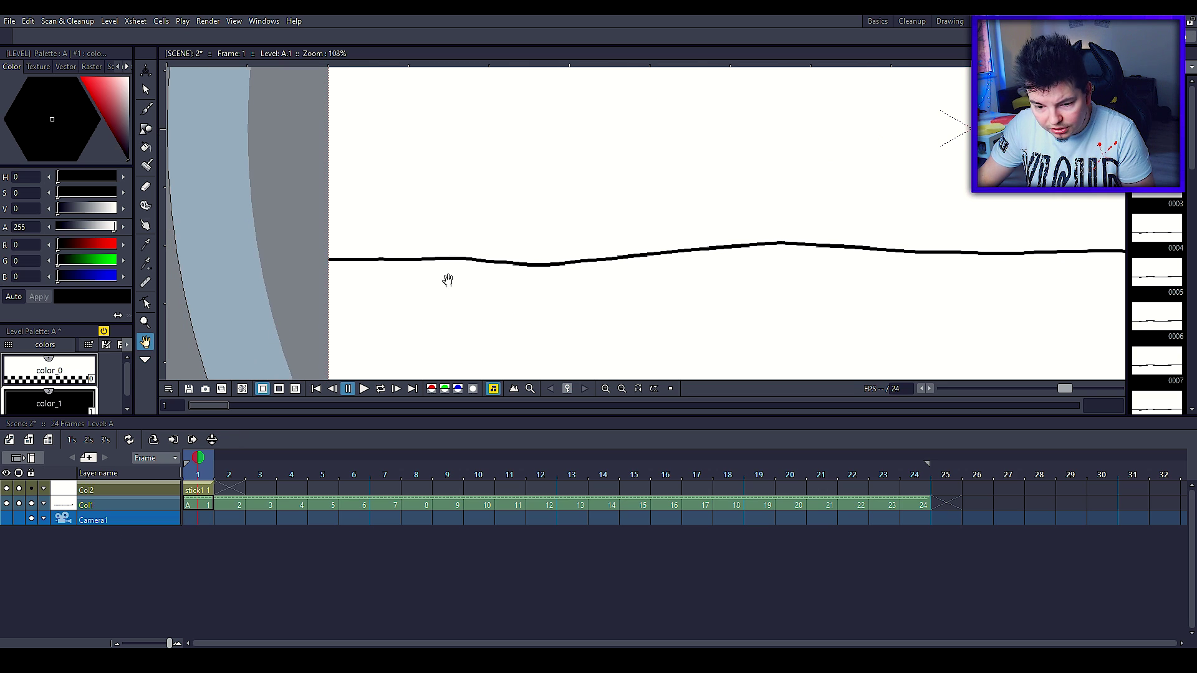
- Dismiss the locked-column warning, toggle Col1's lock, and make the Col2 cell current
{"action": "key", "text": "b"}
{"action": "left_click", "coordinate": [426, 221]}
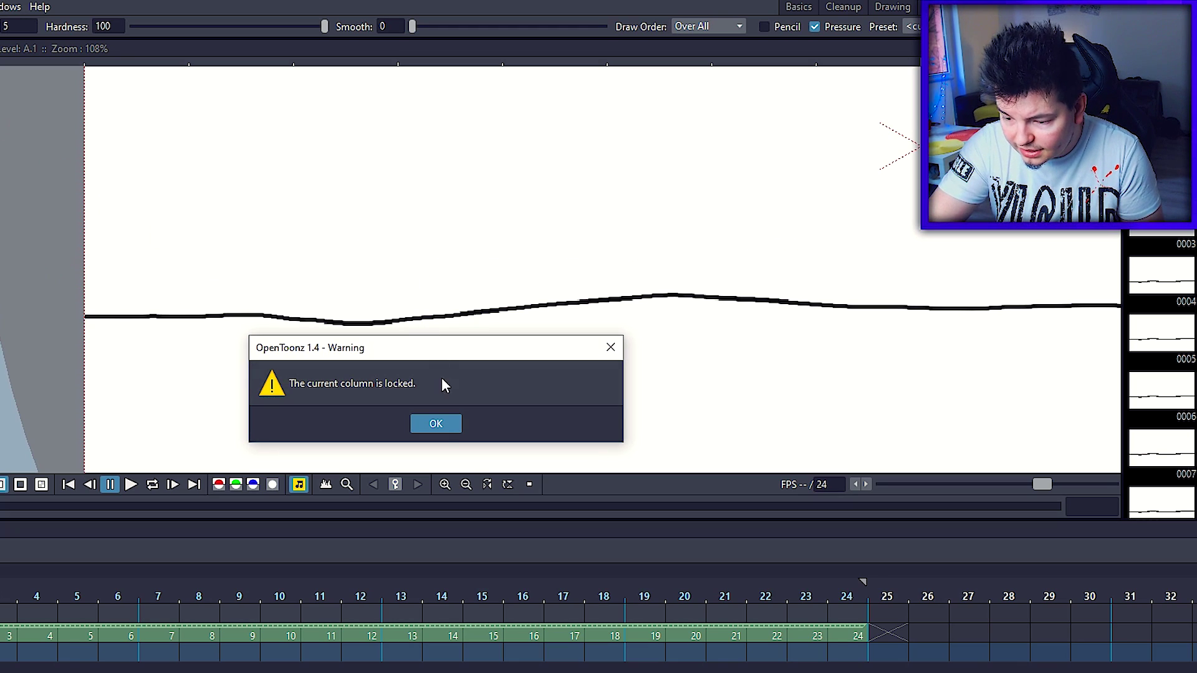
{"action": "left_click", "coordinate": [611, 338]}
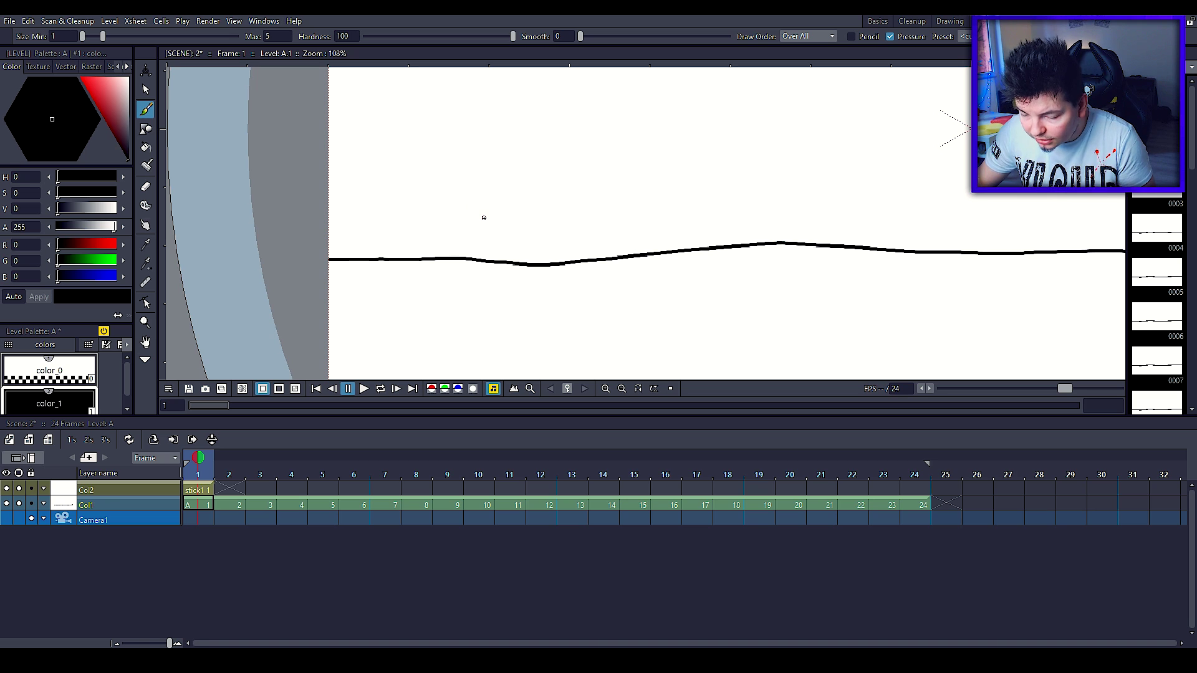
{"action": "left_click", "coordinate": [202, 503]}
{"action": "left_click", "coordinate": [32, 504]}
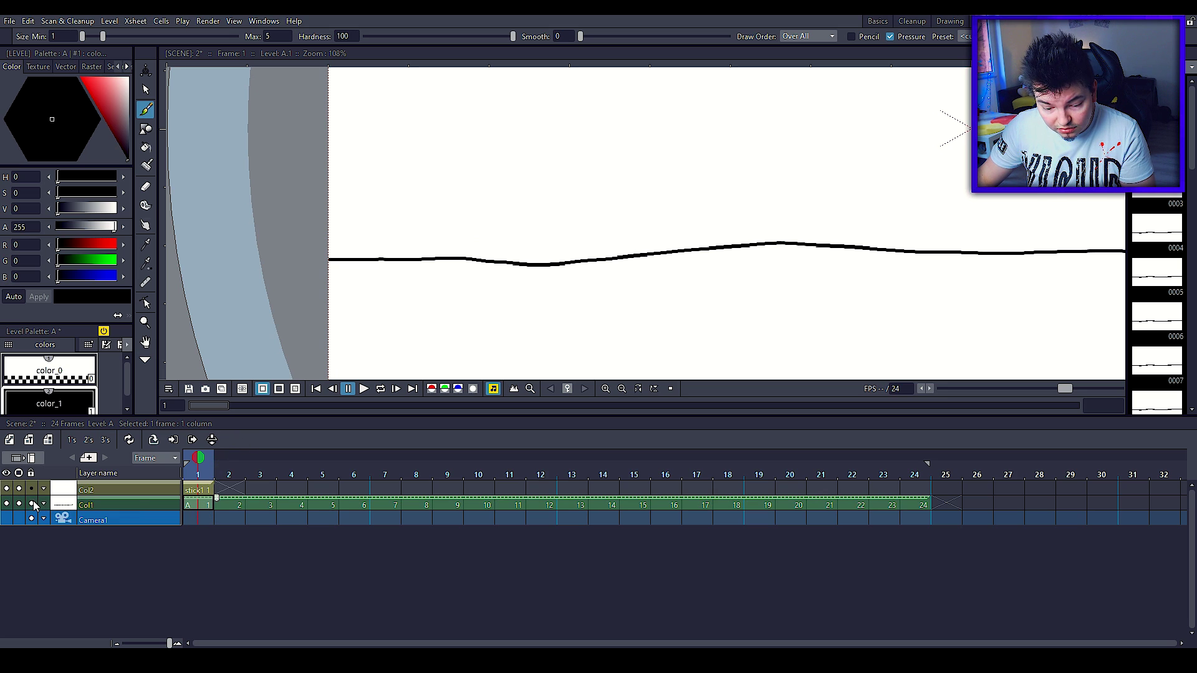
{"action": "left_click", "coordinate": [210, 493]}
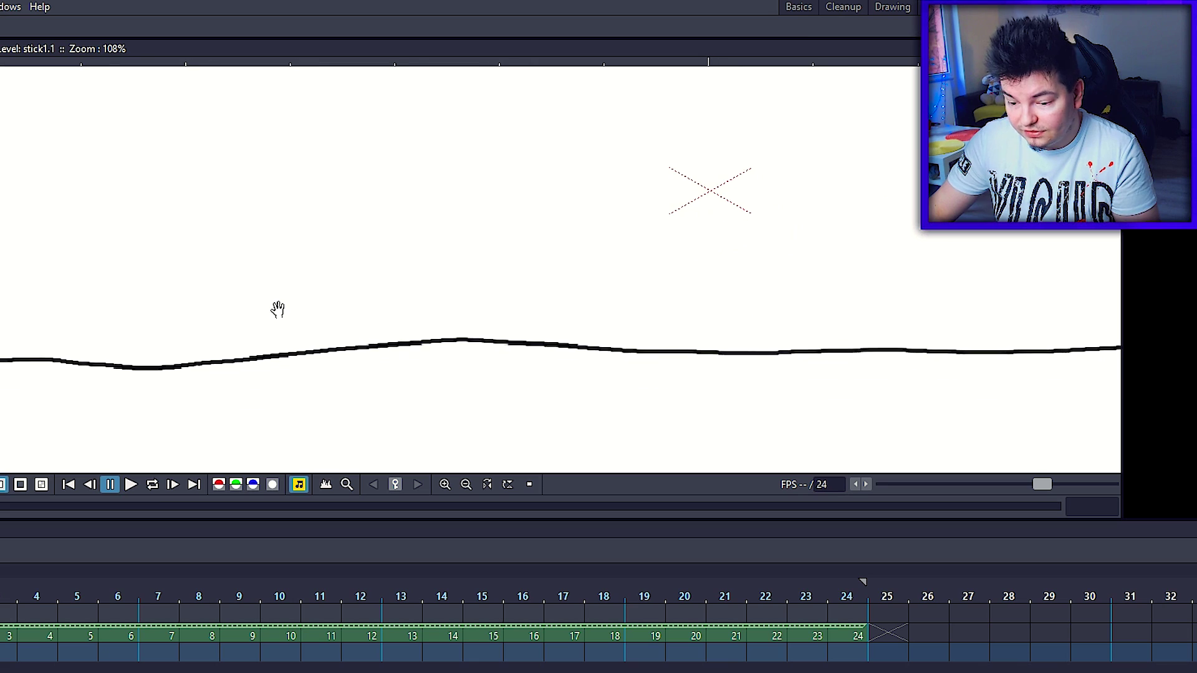
- Create new level C in Col2 and draw the stick figure with its arms on frame 1
{"action": "left_click_drag", "start_coordinate": [139, 156], "coordinate": [143, 159]}
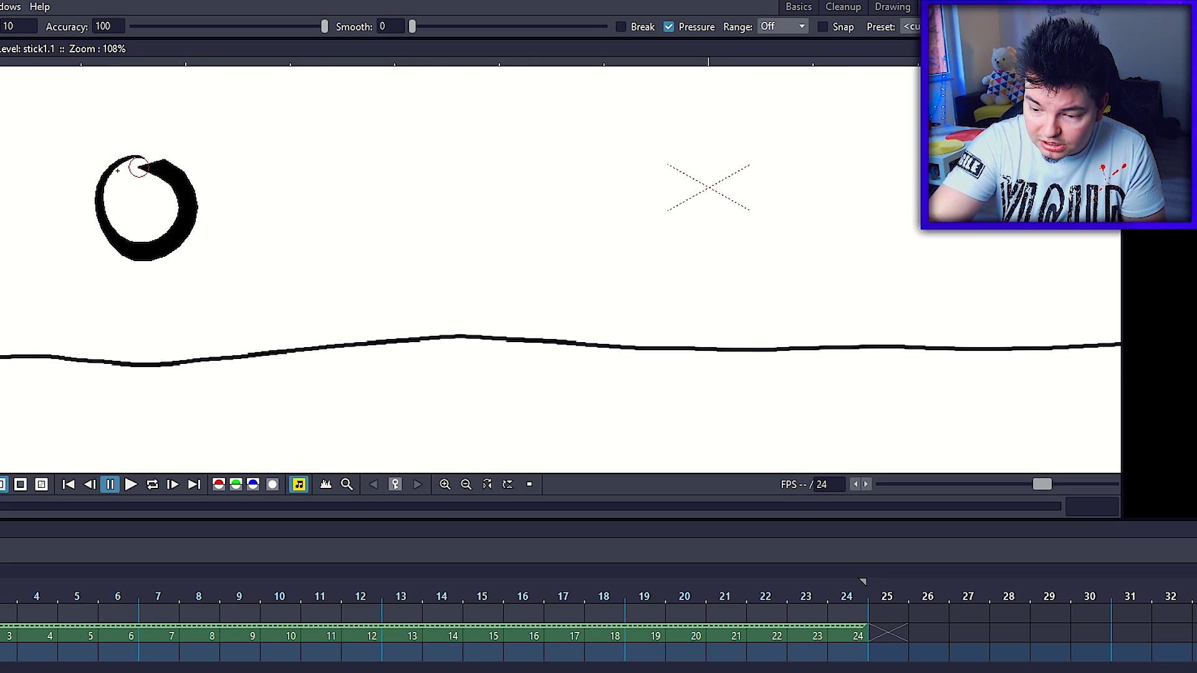
{"action": "key", "text": "ctrl+z"}
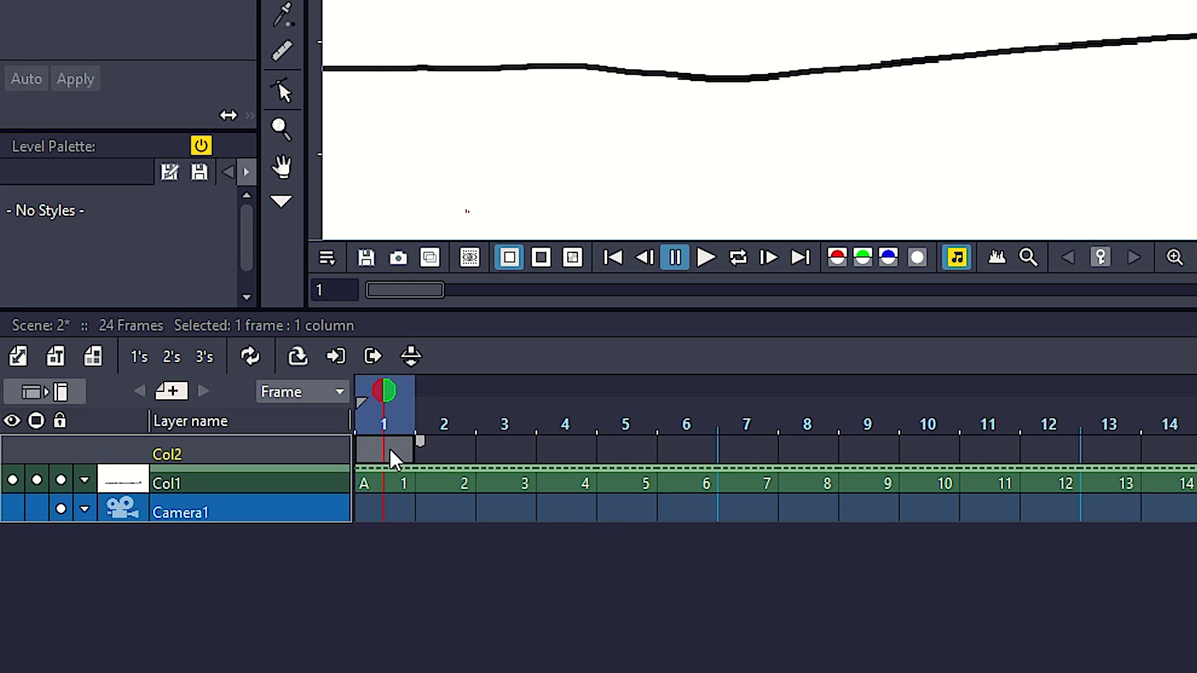
{"action": "key", "text": "alt+n"}
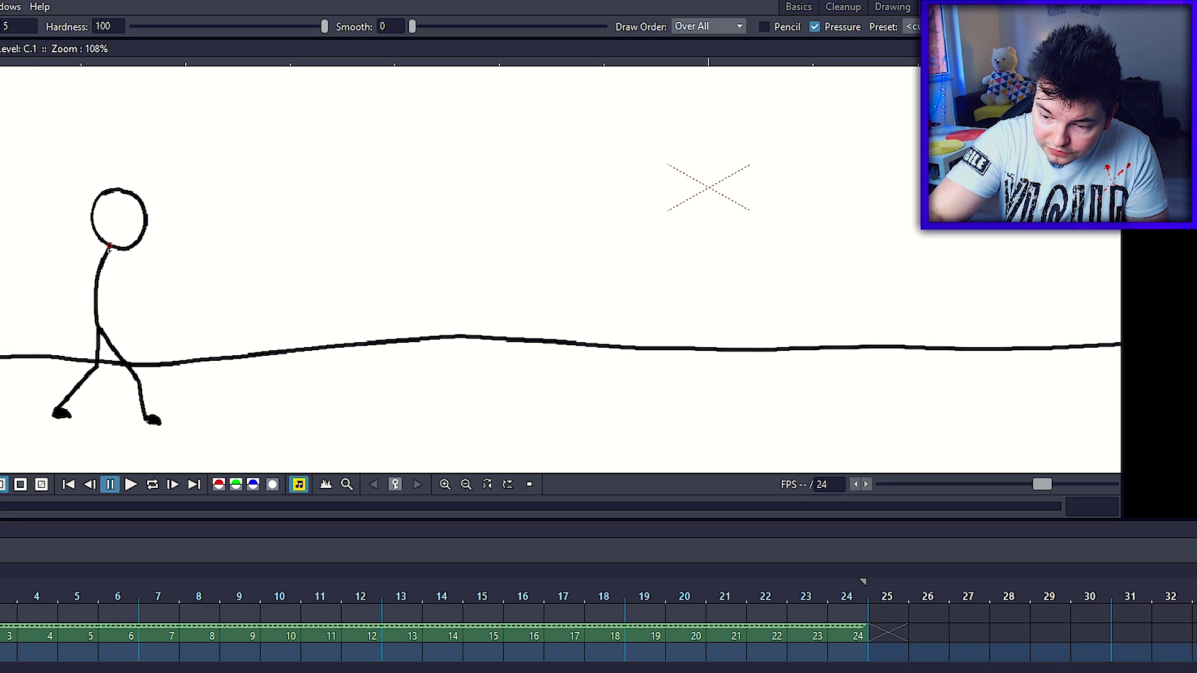
{"action": "left_click_drag", "start_coordinate": [109, 247], "coordinate": [132, 303]}
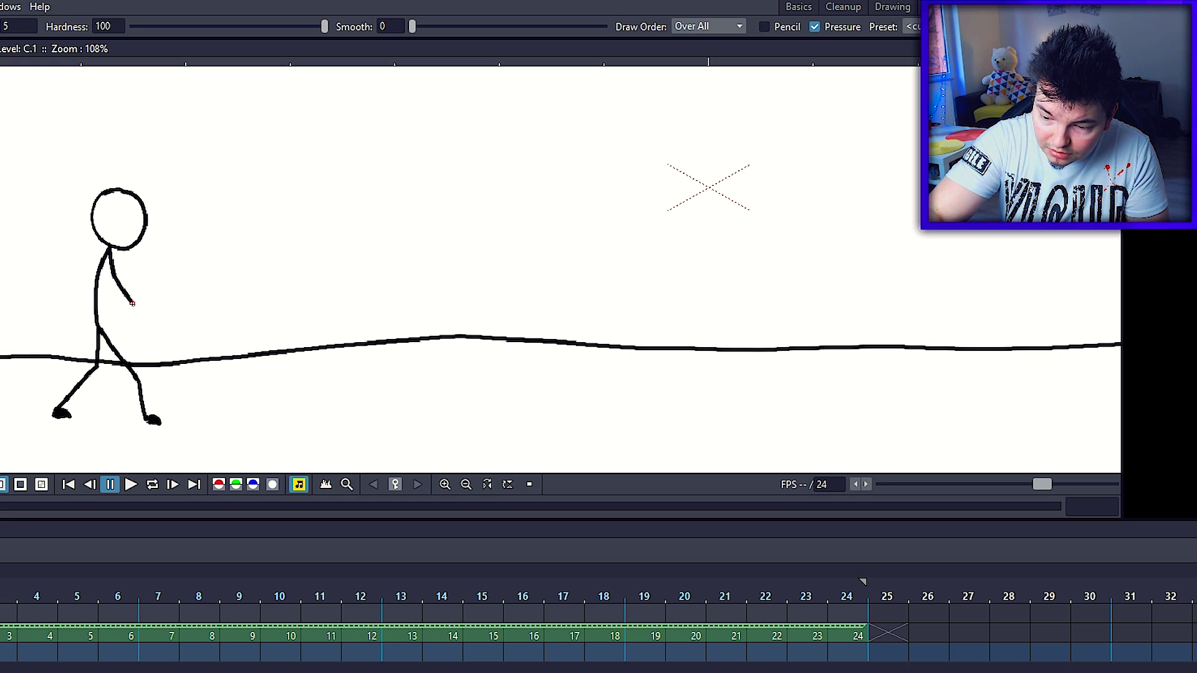
{"action": "left_click_drag", "start_coordinate": [107, 250], "coordinate": [77, 305]}
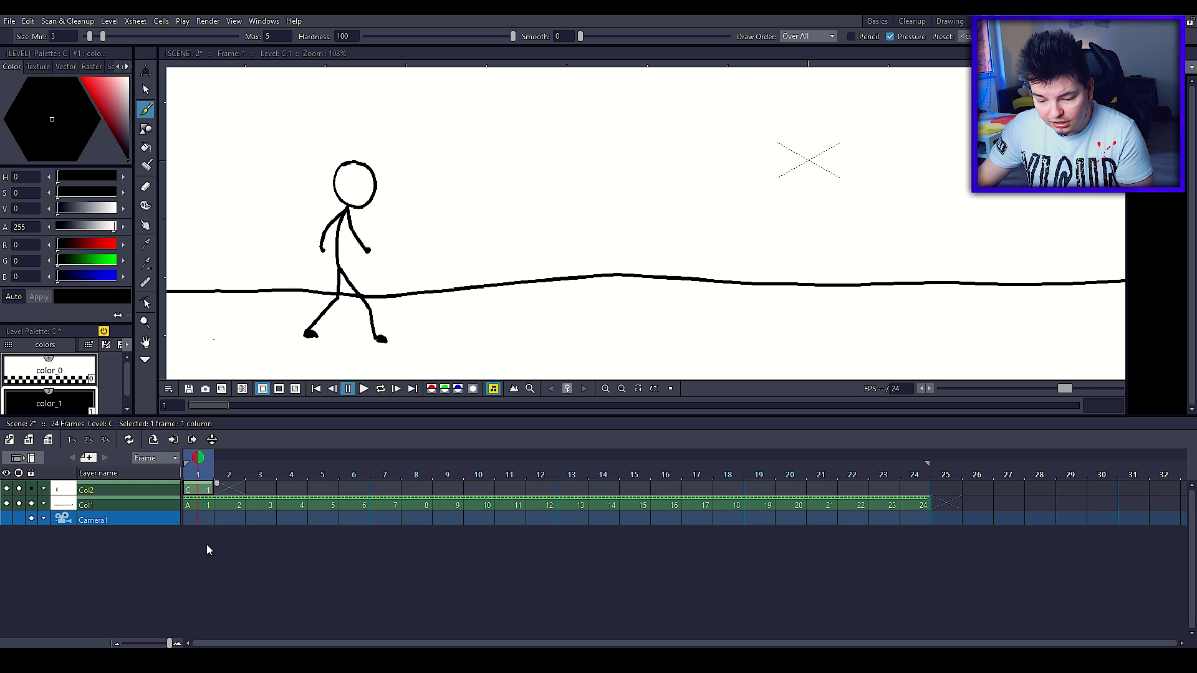
{"action": "left_click", "coordinate": [238, 492]}
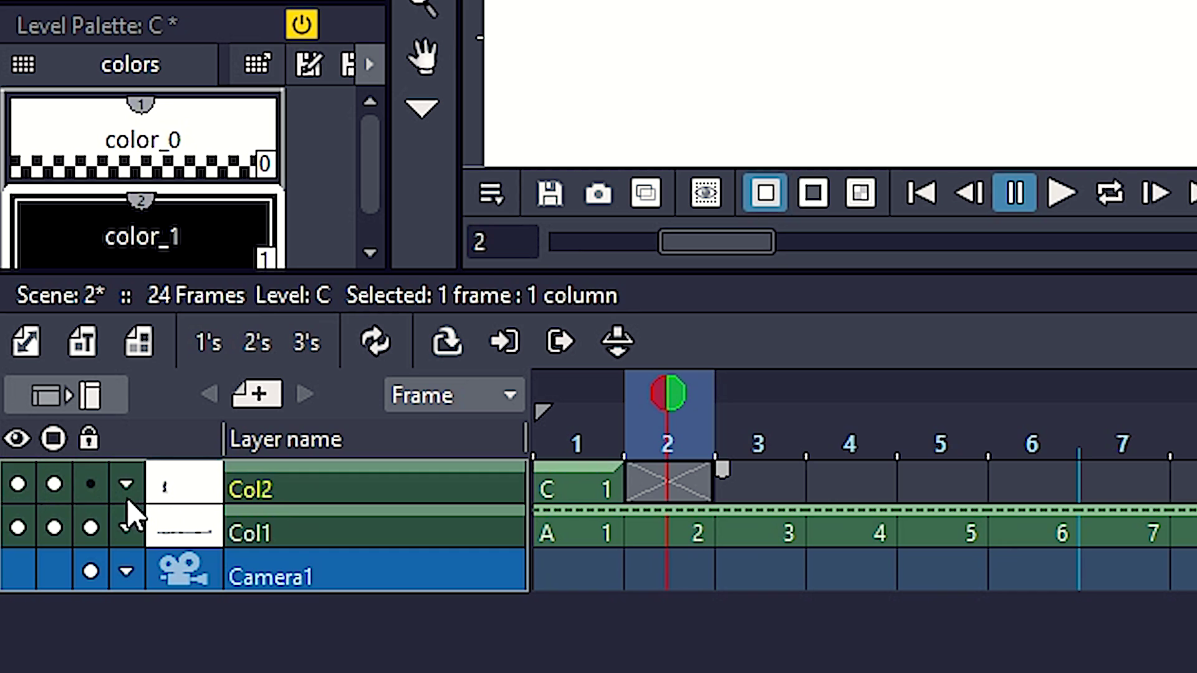
- Enable Shift and Trace and draw the frame-2 stick figure over the faded frame-1 pose
{"action": "right_click", "coordinate": [664, 399]}
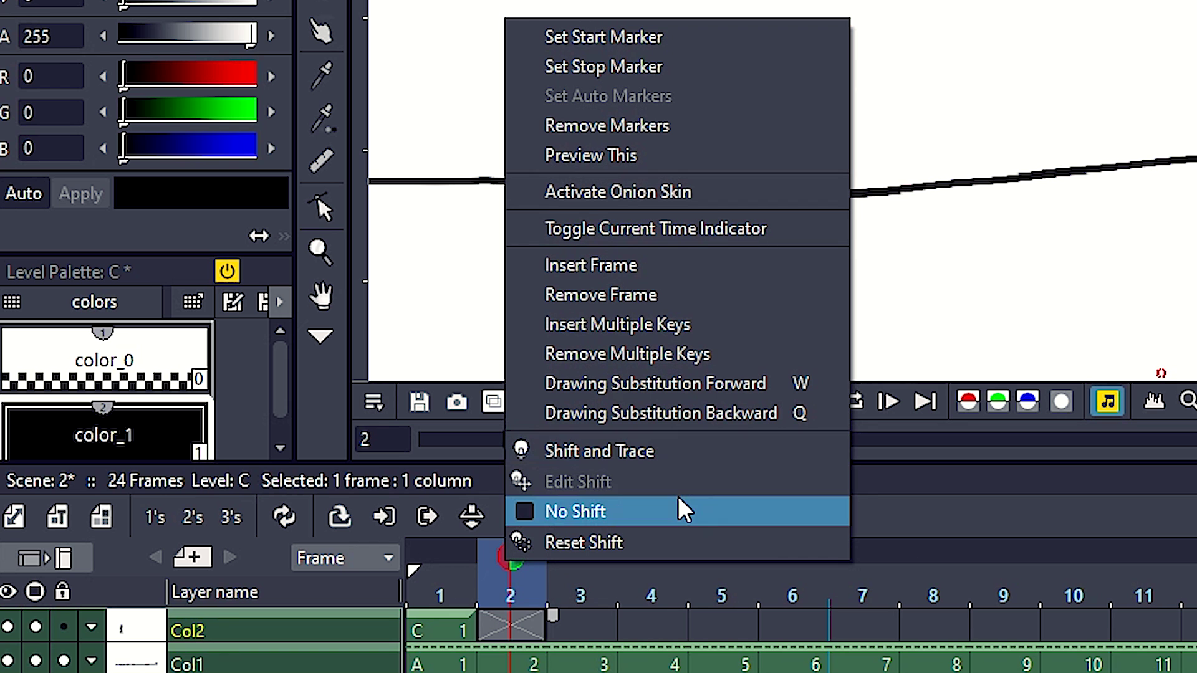
{"action": "left_click", "coordinate": [682, 455]}
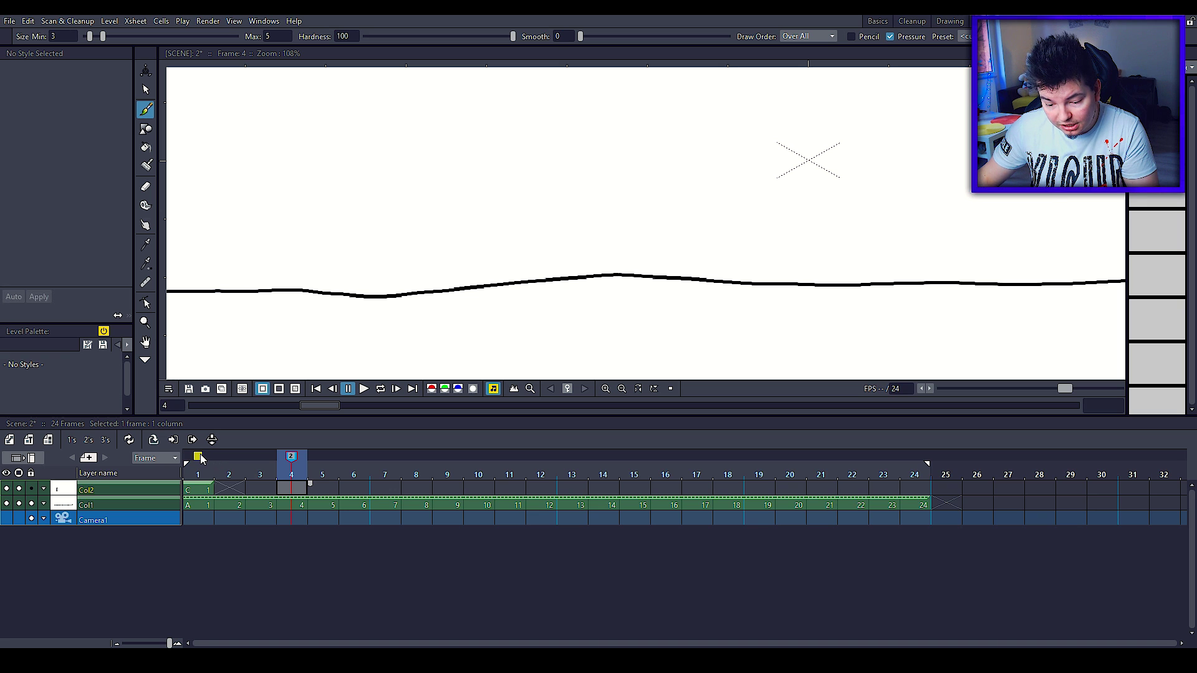
{"action": "left_click_drag", "start_coordinate": [198, 457], "coordinate": [247, 463]}
{"action": "left_click", "coordinate": [232, 475]}
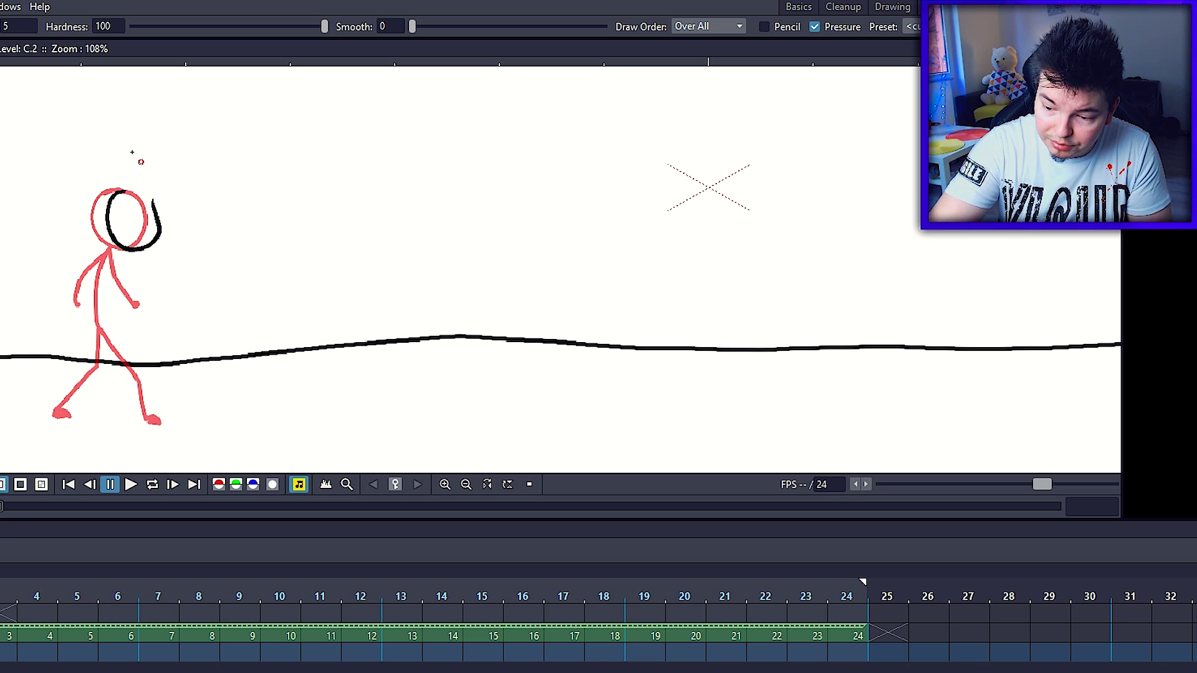
{"action": "key", "text": "ctrl+z"}
{"action": "left_click_drag", "start_coordinate": [120, 193], "coordinate": [151, 229]}
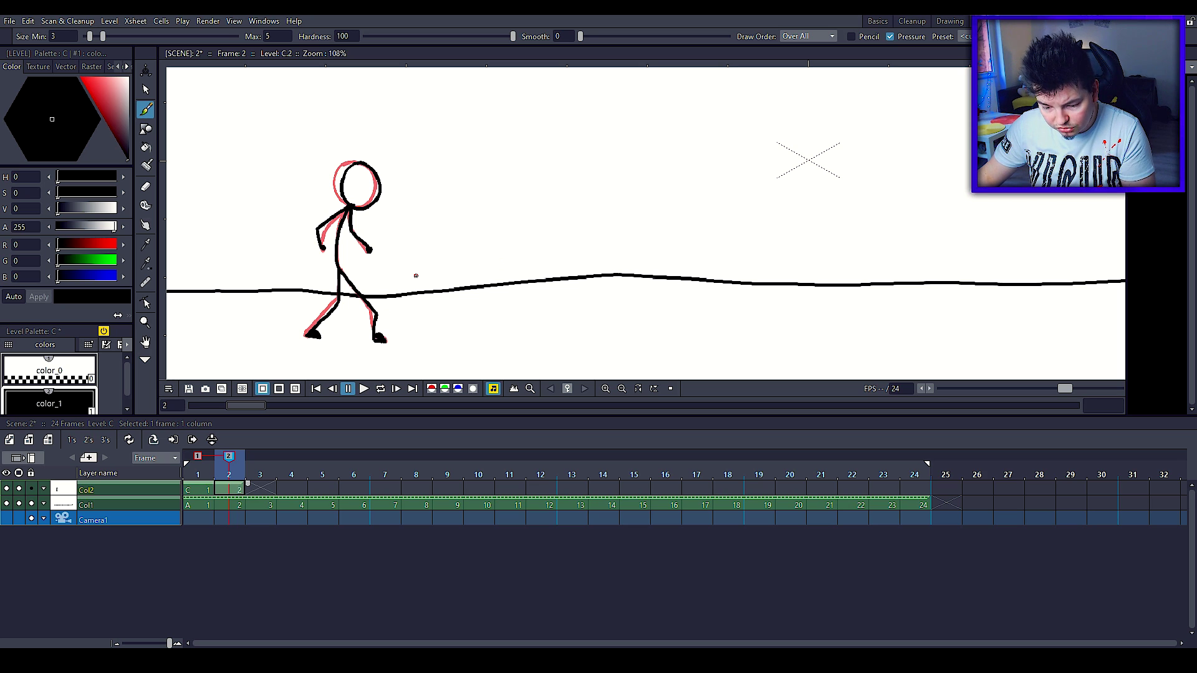
{"action": "key", "text": "alt+d"}
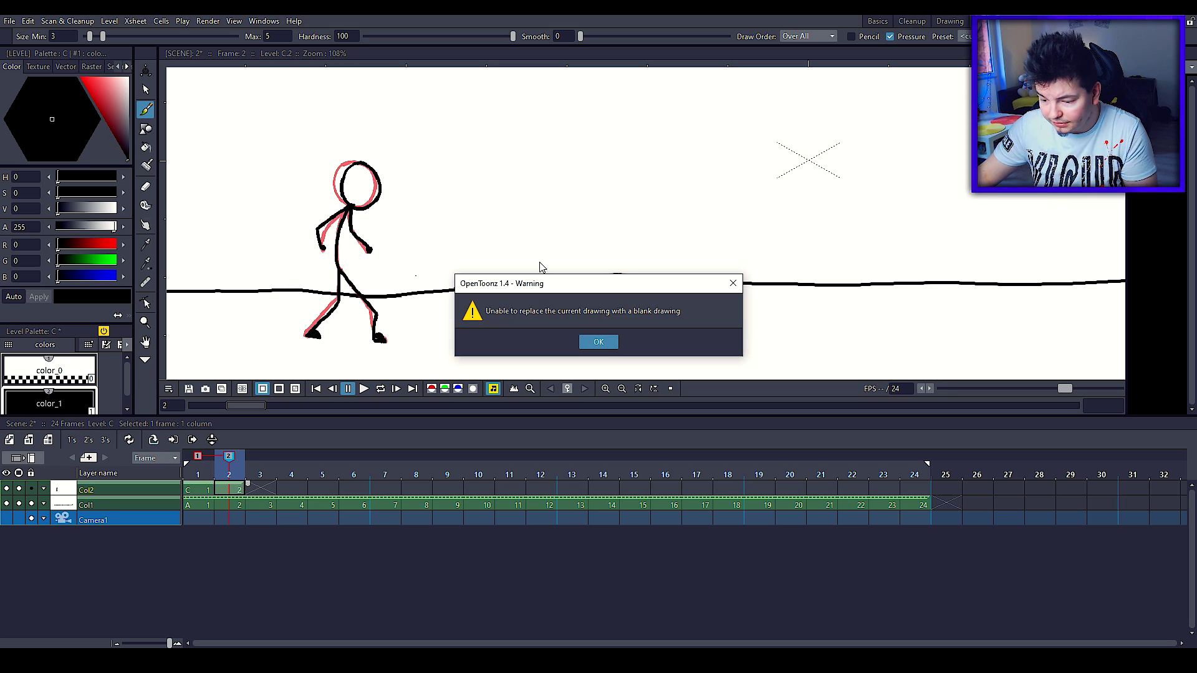
- Trace the stick figure's head and arm on frame 3, then its head on frame 4
{"action": "left_click", "coordinate": [578, 342]}
{"action": "left_click", "coordinate": [262, 487]}
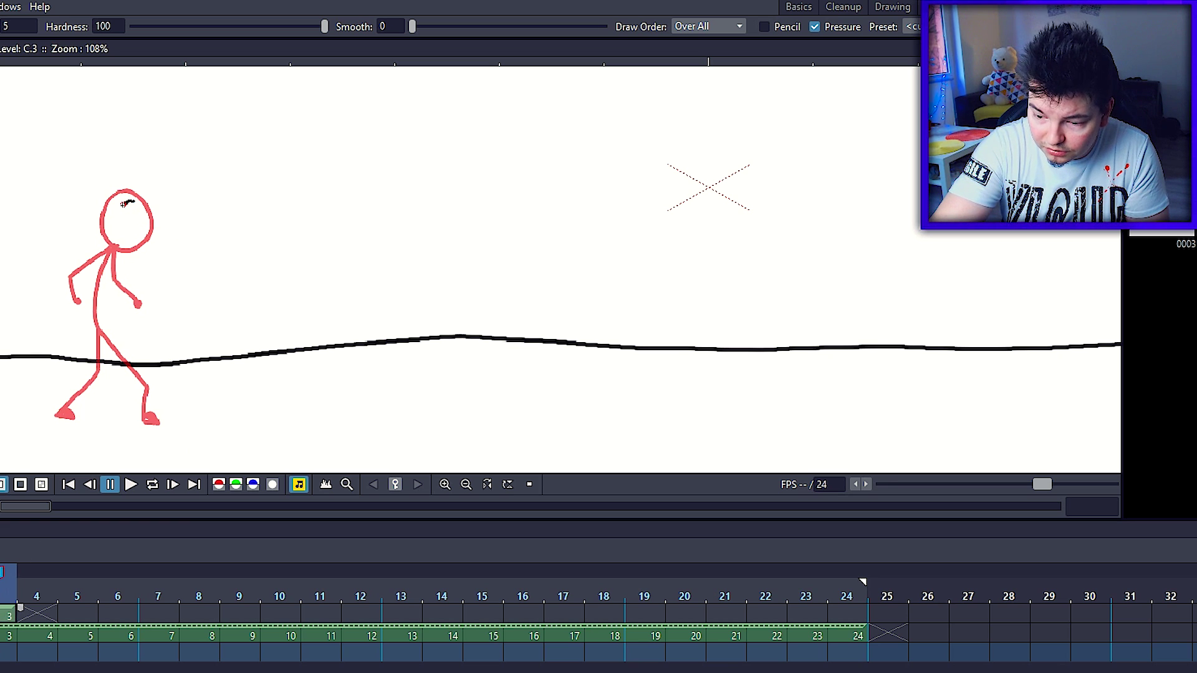
{"action": "left_click_drag", "start_coordinate": [113, 243], "coordinate": [381, 181]}
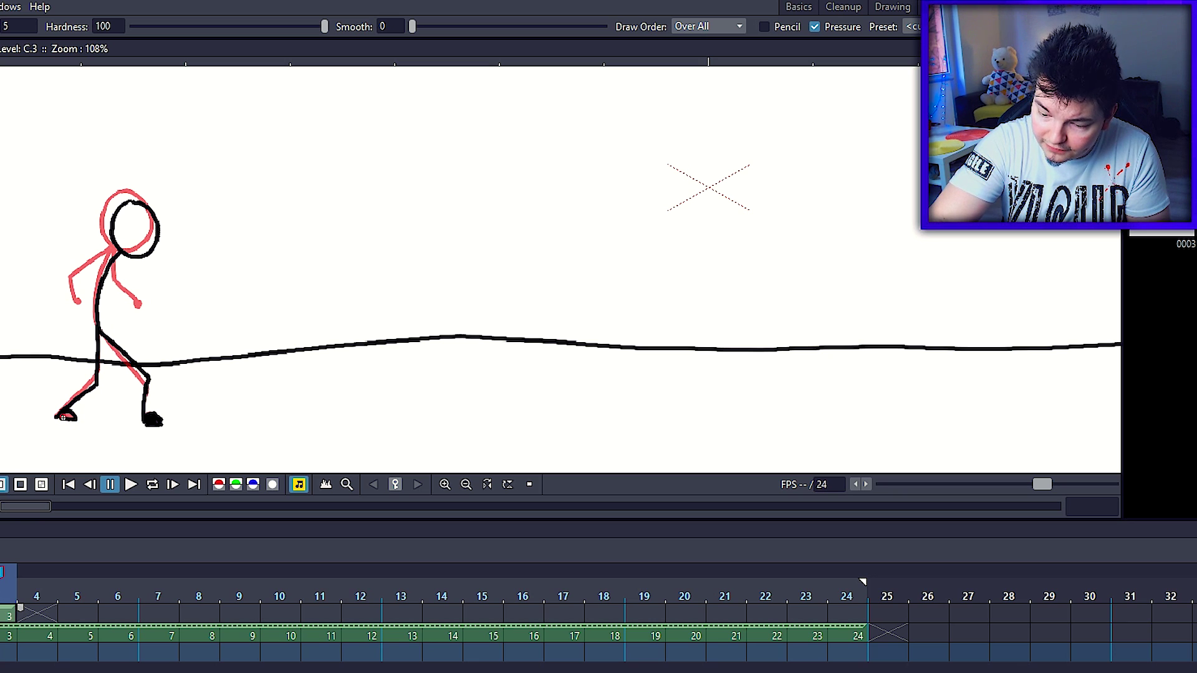
{"action": "left_click_drag", "start_coordinate": [352, 214], "coordinate": [377, 249]}
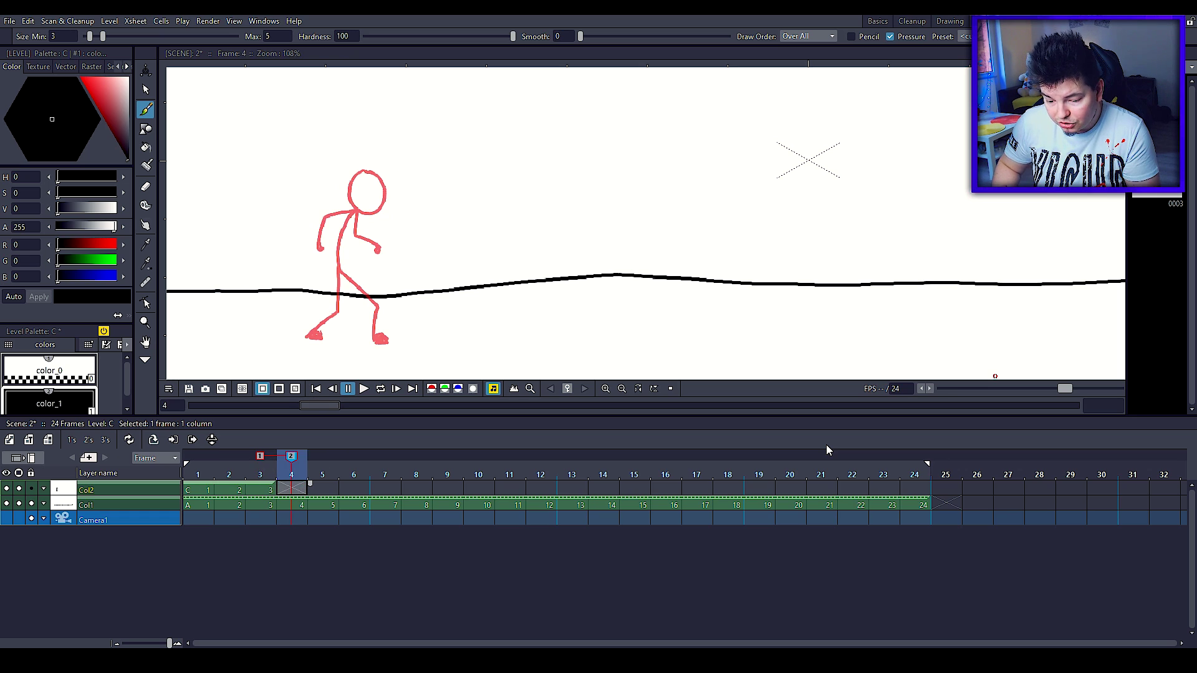
{"action": "key", "text": "period"}
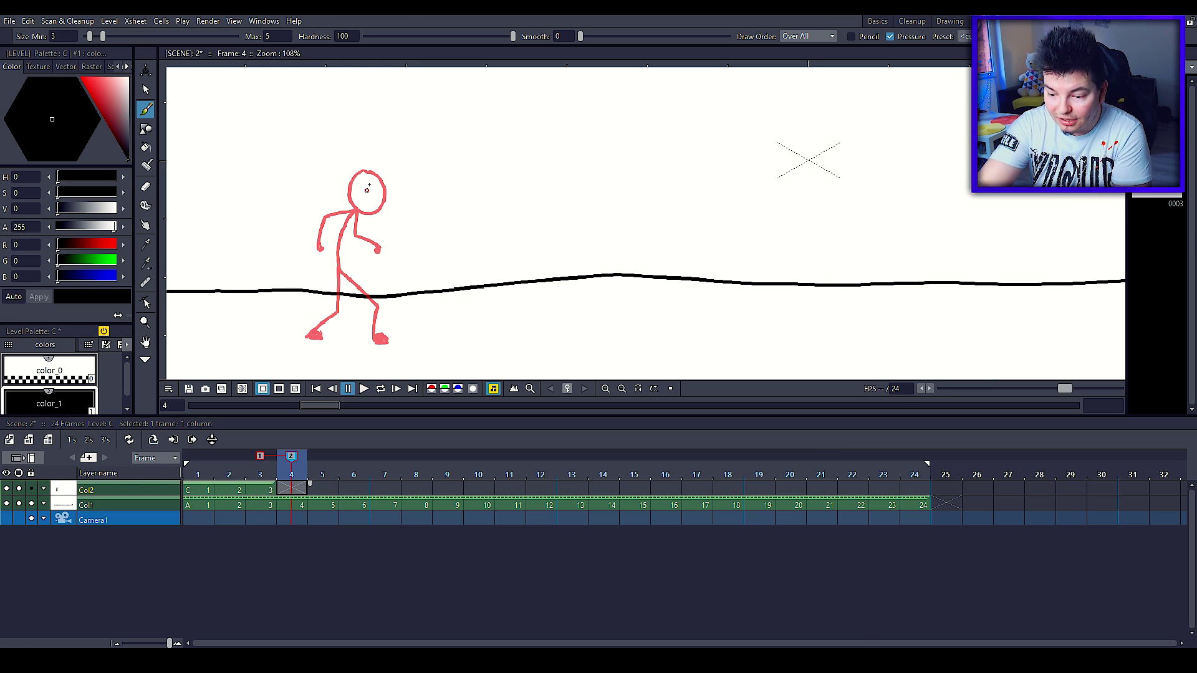
{"action": "left_click_drag", "start_coordinate": [369, 174], "coordinate": [386, 186]}
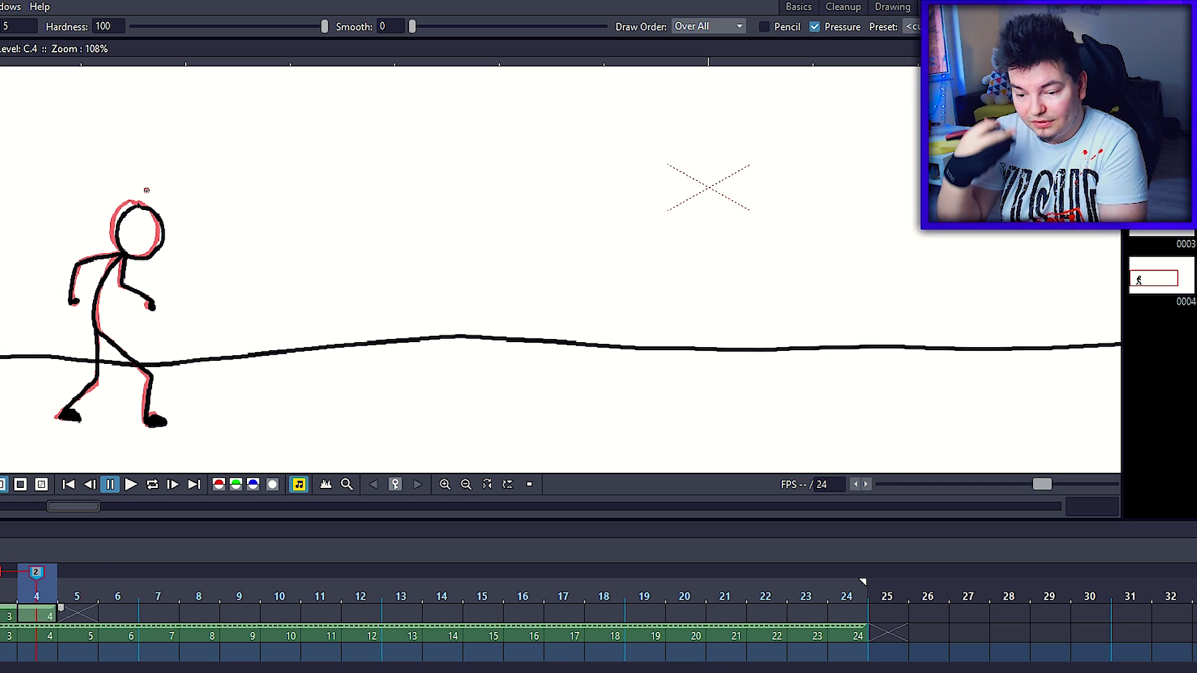
{"action": "key", "text": "period"}
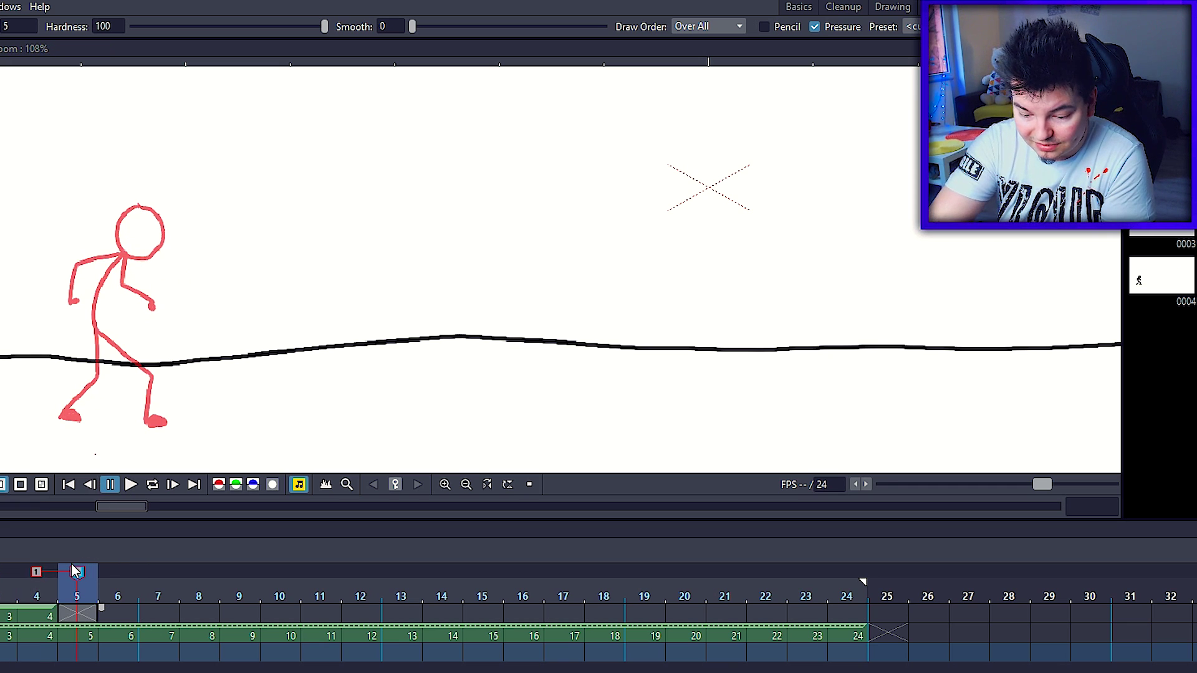
- Toggle the frame-4 onion skin off and on while checking frames 1 and 5
{"action": "left_click", "coordinate": [290, 456]}
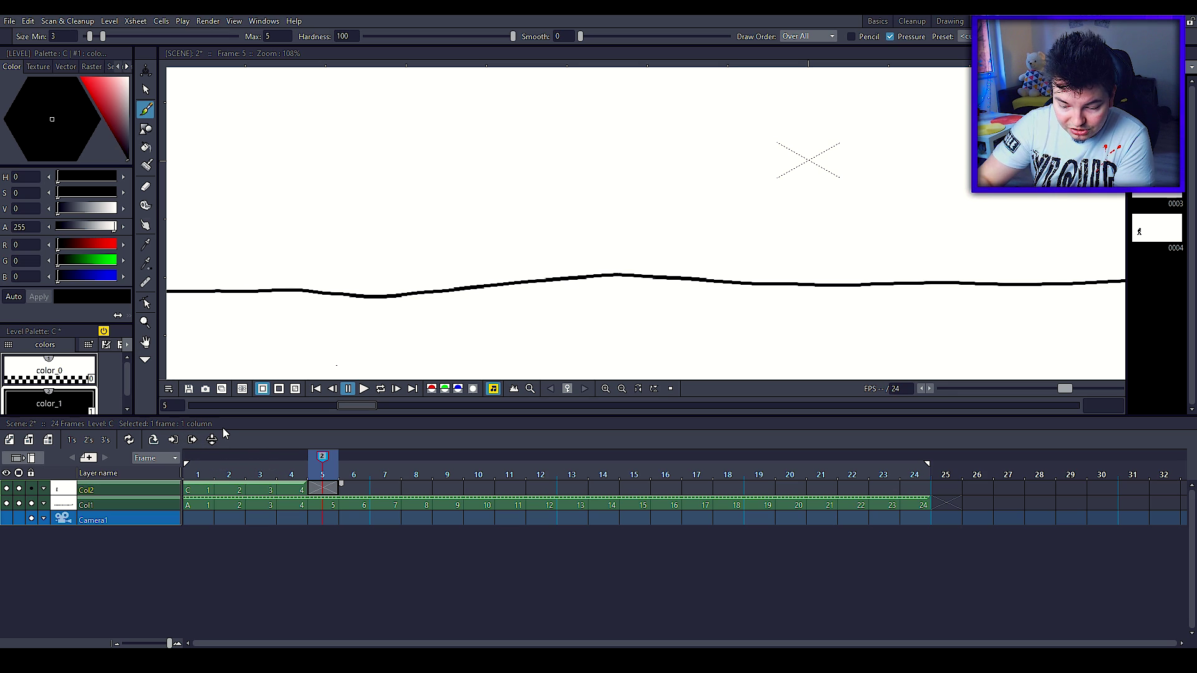
{"action": "left_click", "coordinate": [291, 456]}
{"action": "left_click", "coordinate": [202, 461]}
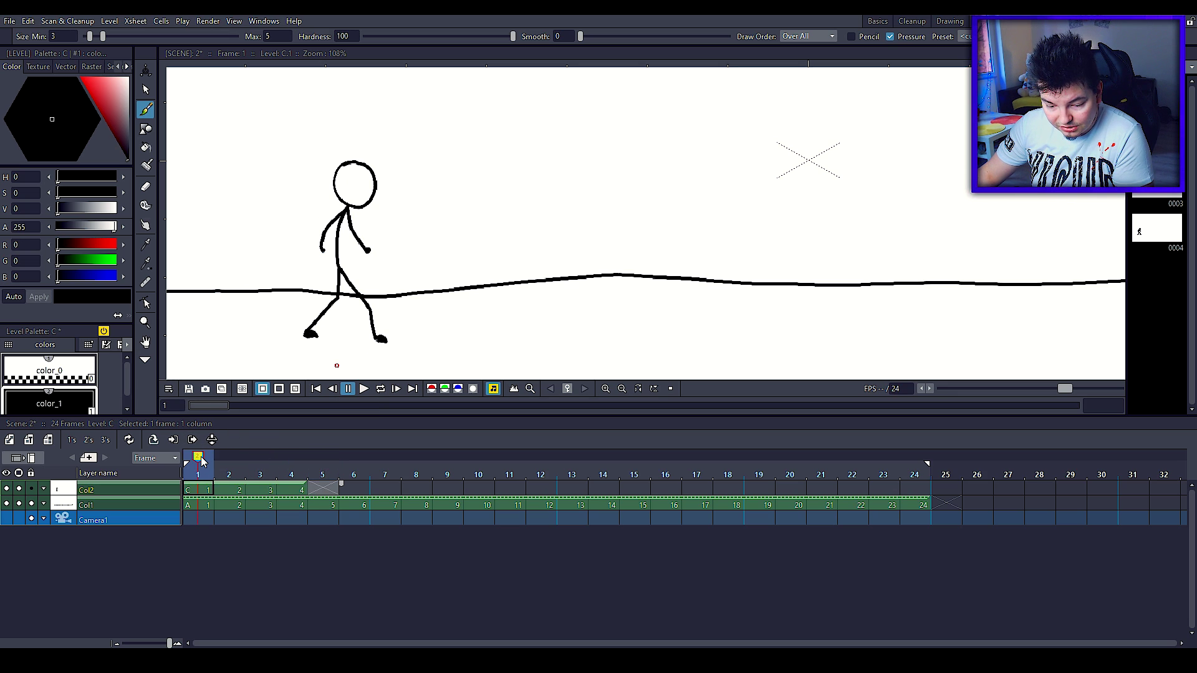
{"action": "left_click", "coordinate": [313, 474]}
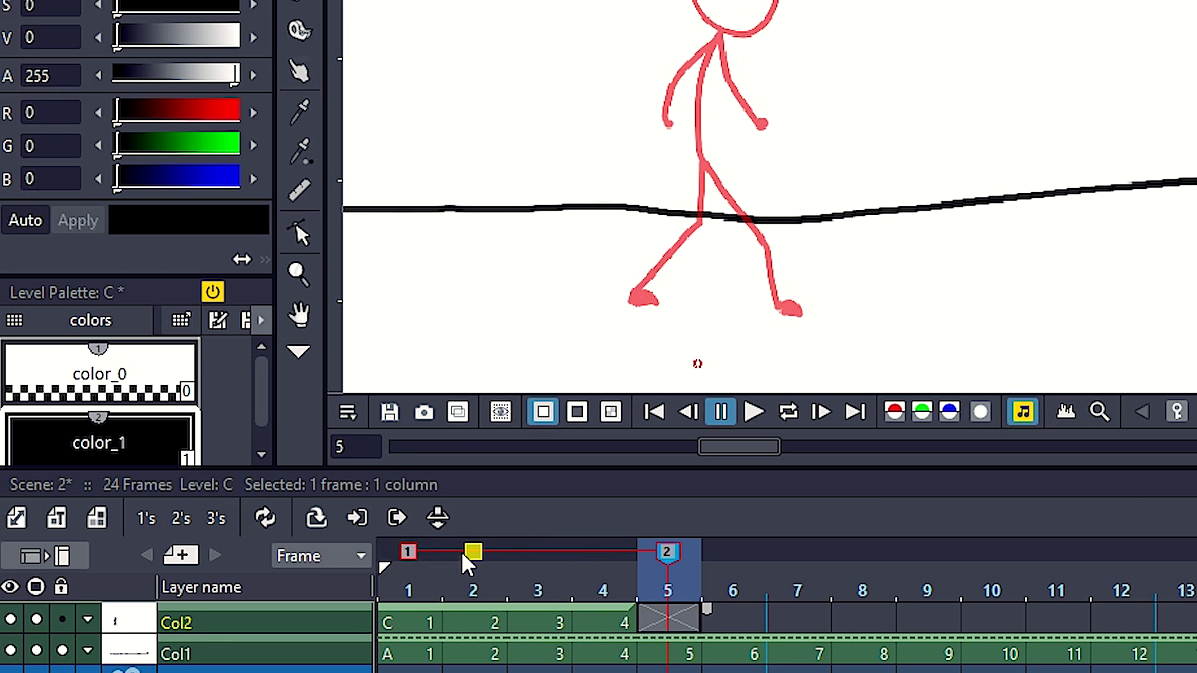
{"action": "left_click", "coordinate": [541, 554]}
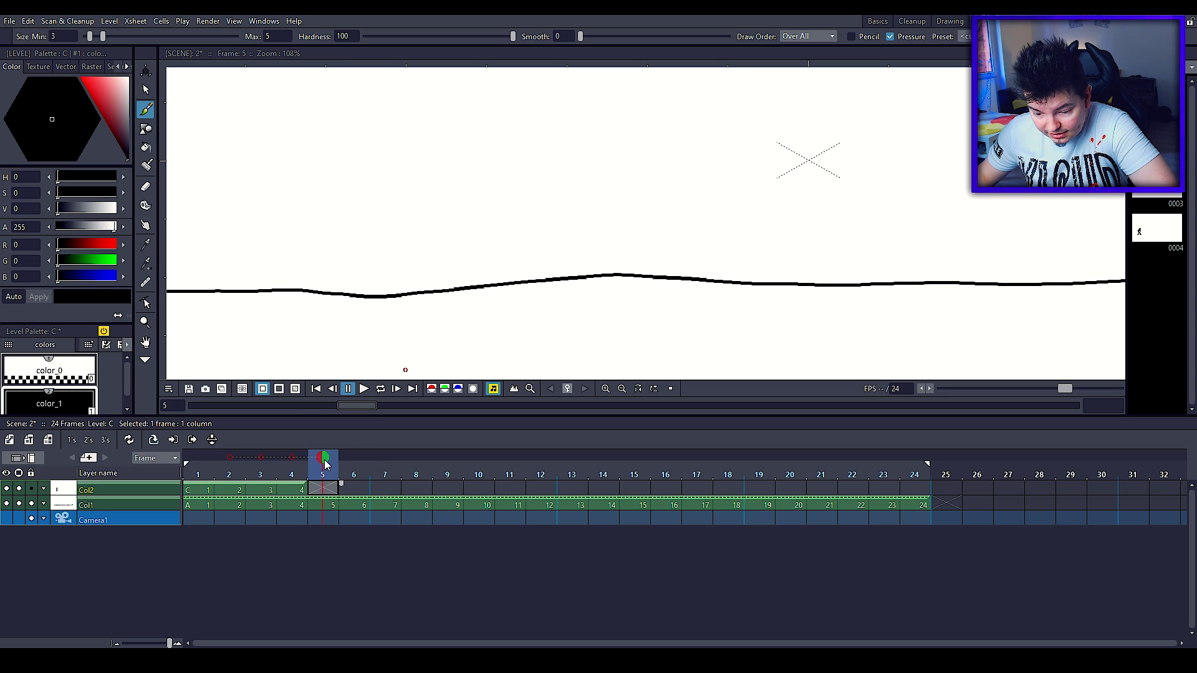
{"action": "left_click", "coordinate": [293, 458]}
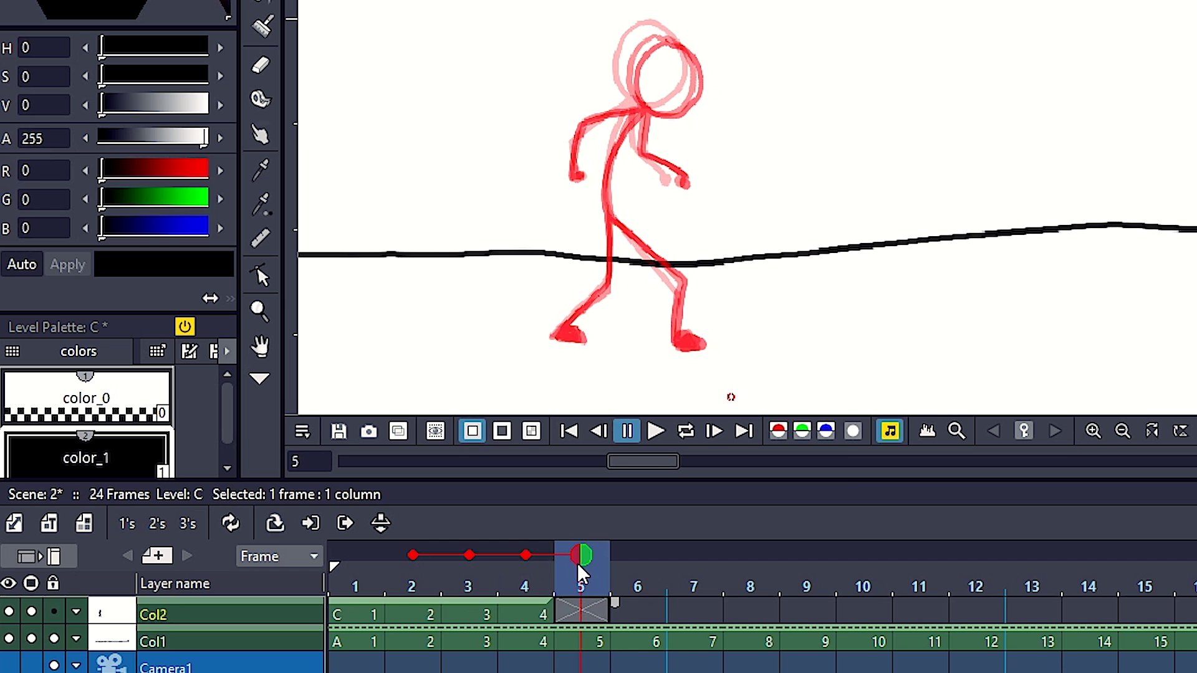
- Set the onion skin to show several earlier frames and create a drawing at frame 5
{"action": "right_click", "coordinate": [321, 457]}
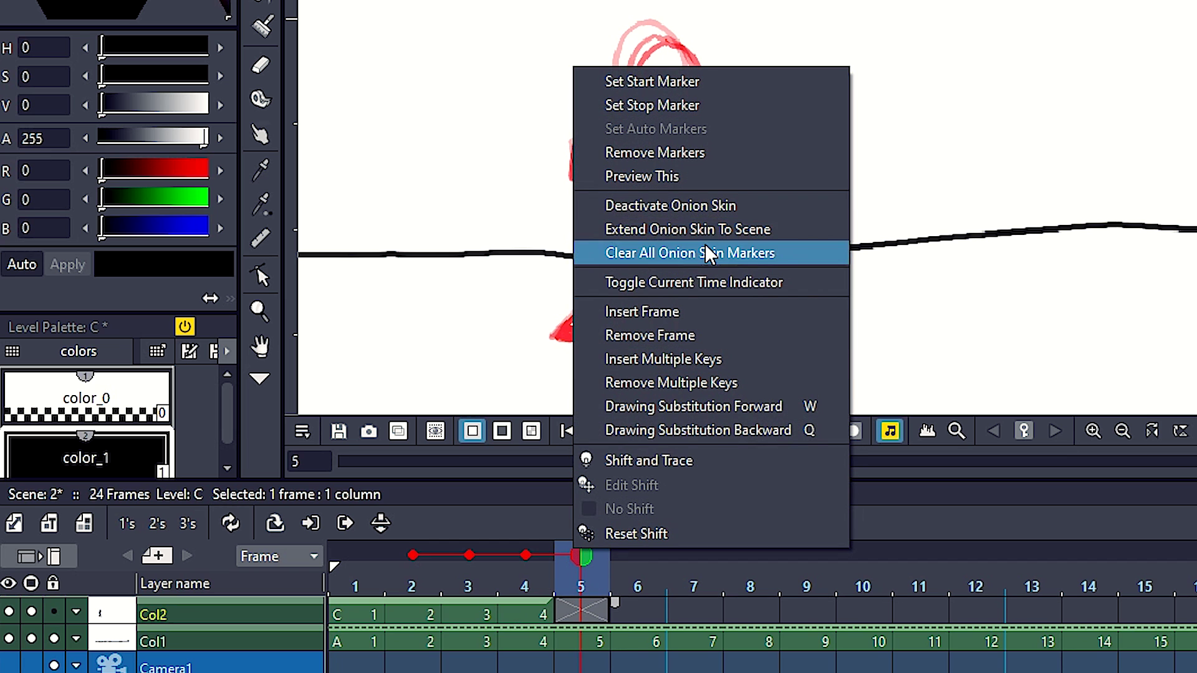
{"action": "left_click", "coordinate": [752, 234]}
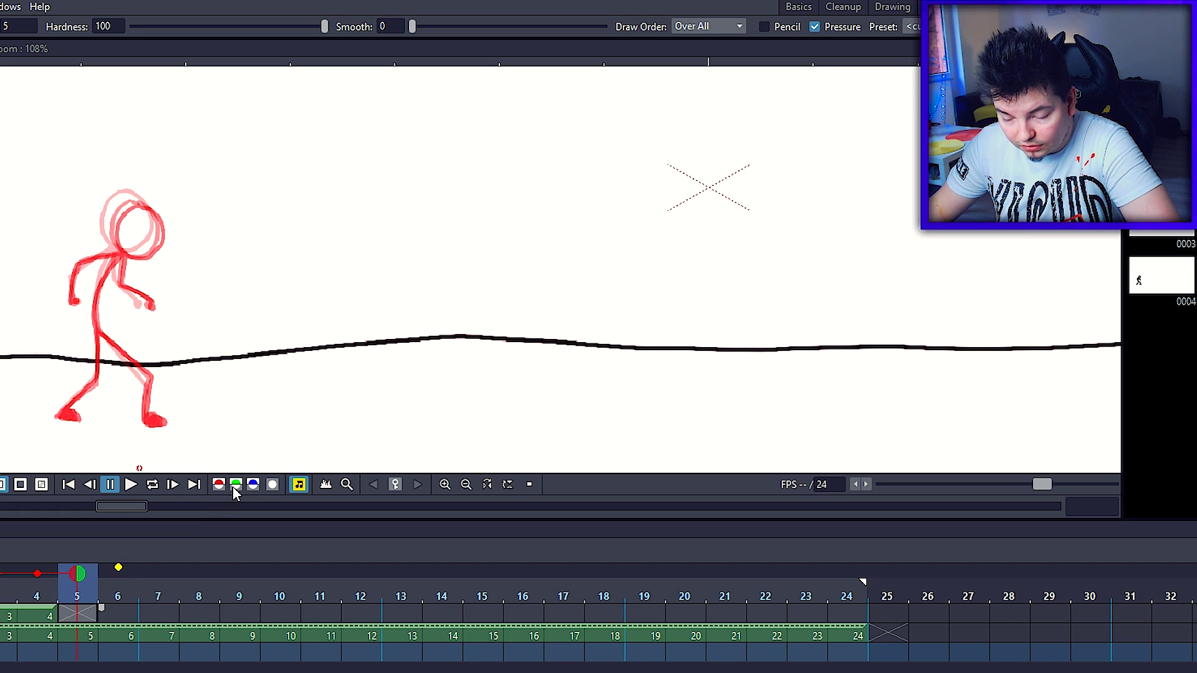
{"action": "left_click", "coordinate": [151, 225]}
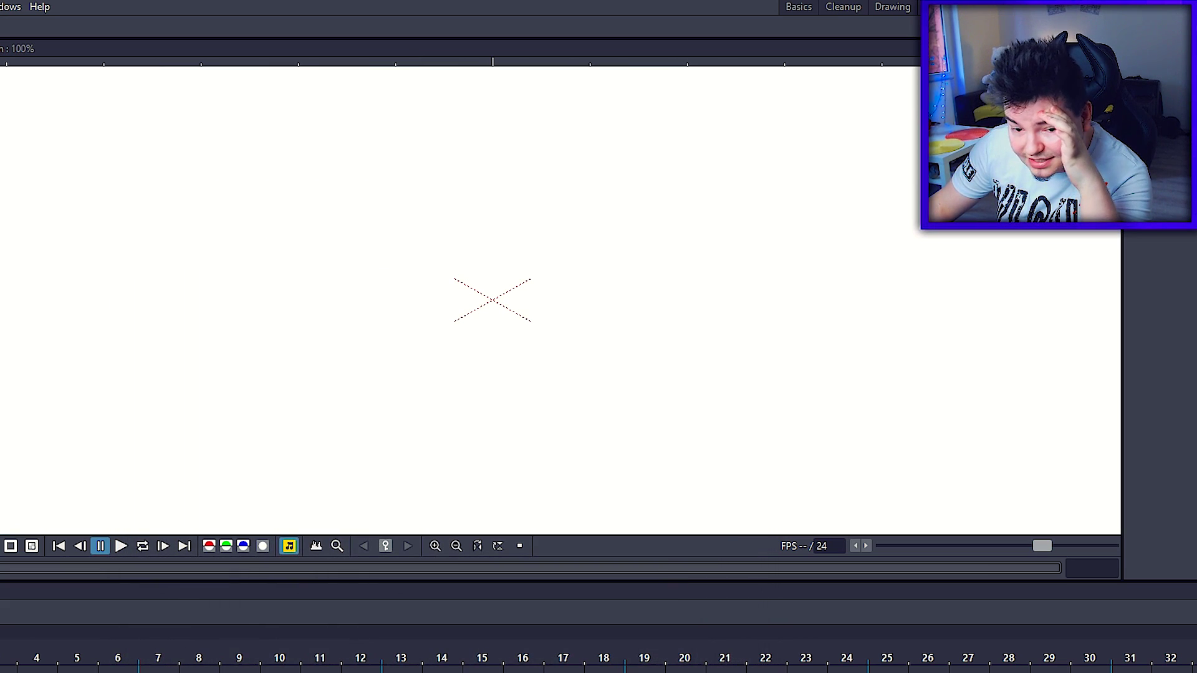
- Zoom out and brush a horizontal ground line across the canvas
{"action": "scroll", "coordinate": [617, 225], "scroll_direction": "down", "scroll_amount": 4}
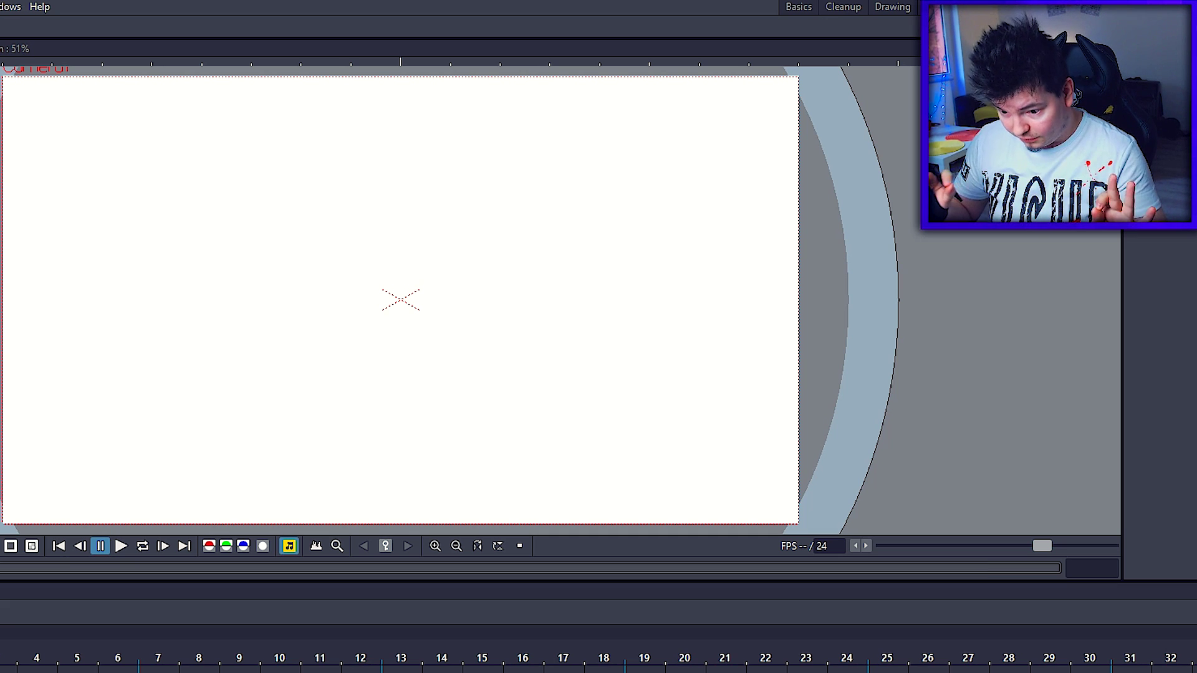
{"action": "key", "text": "b"}
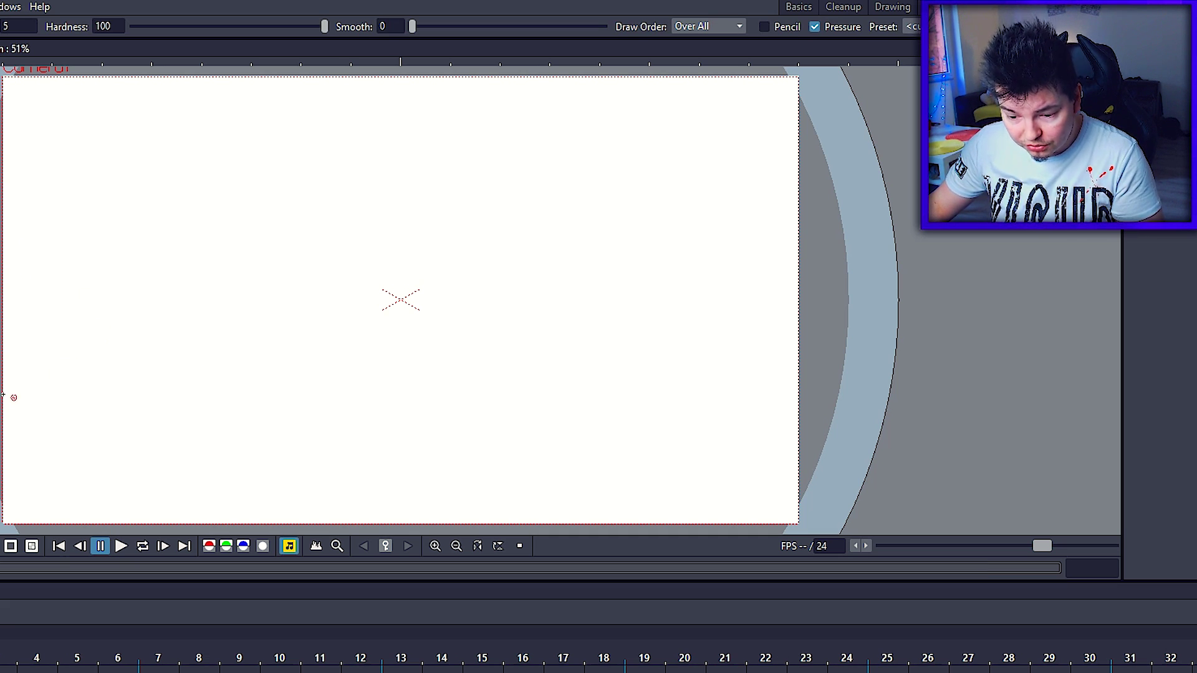
{"action": "left_click_drag", "start_coordinate": [5, 387], "coordinate": [798, 397]}
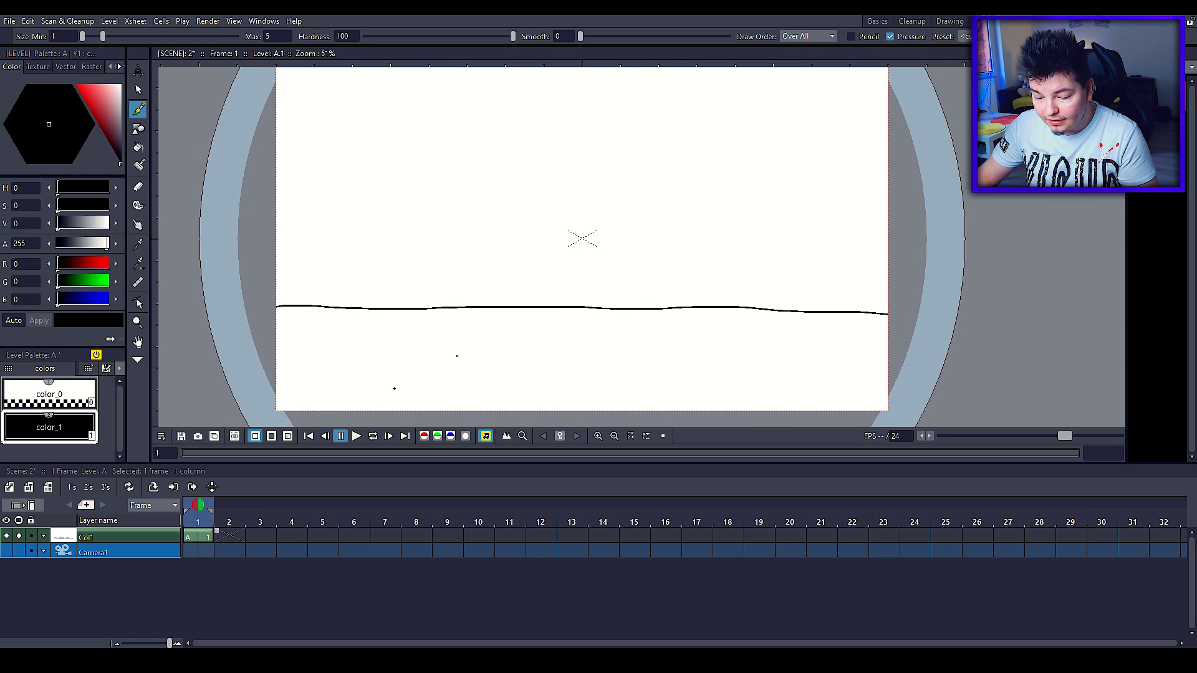
- Create Toonz Raster level B and hold the ground drawing down Col1 to frame 23
{"action": "key", "text": "alt+n"}
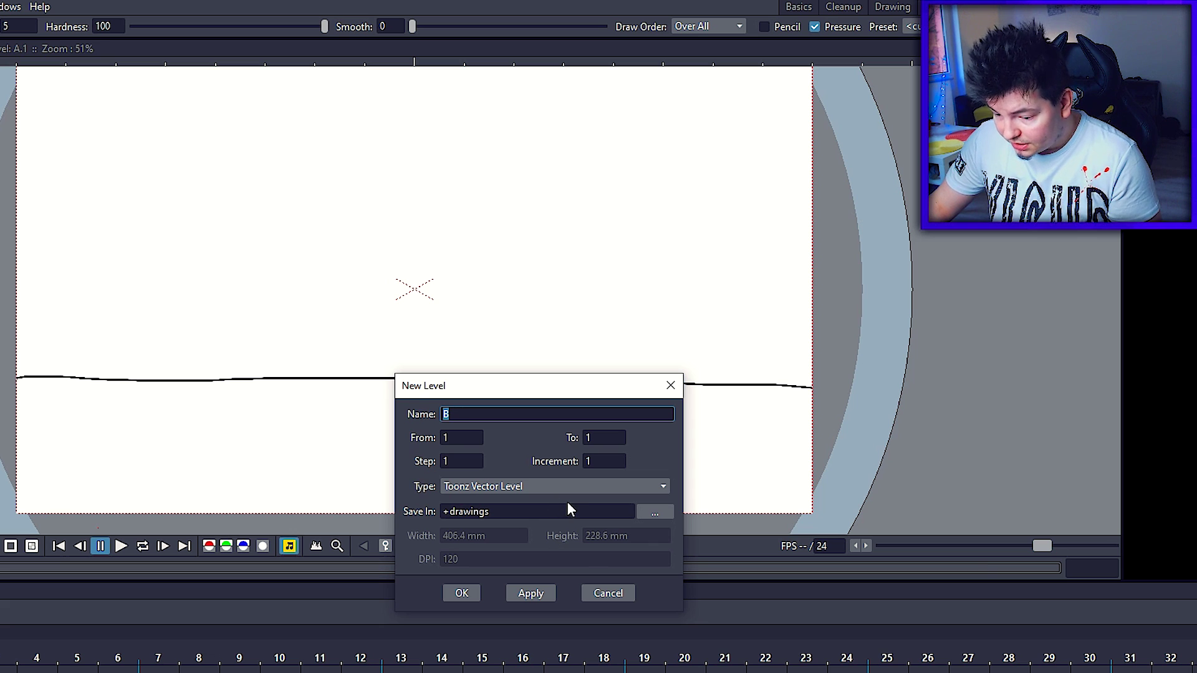
{"action": "left_click", "coordinate": [592, 488]}
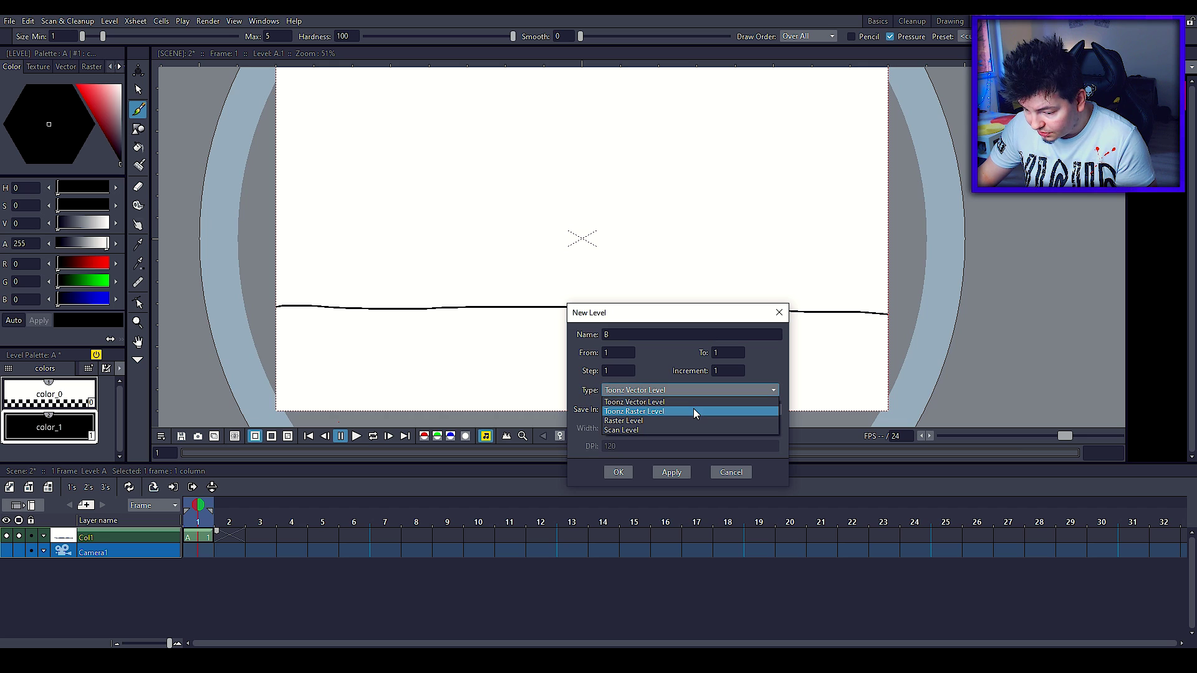
{"action": "left_click", "coordinate": [693, 412]}
{"action": "left_click", "coordinate": [618, 471]}
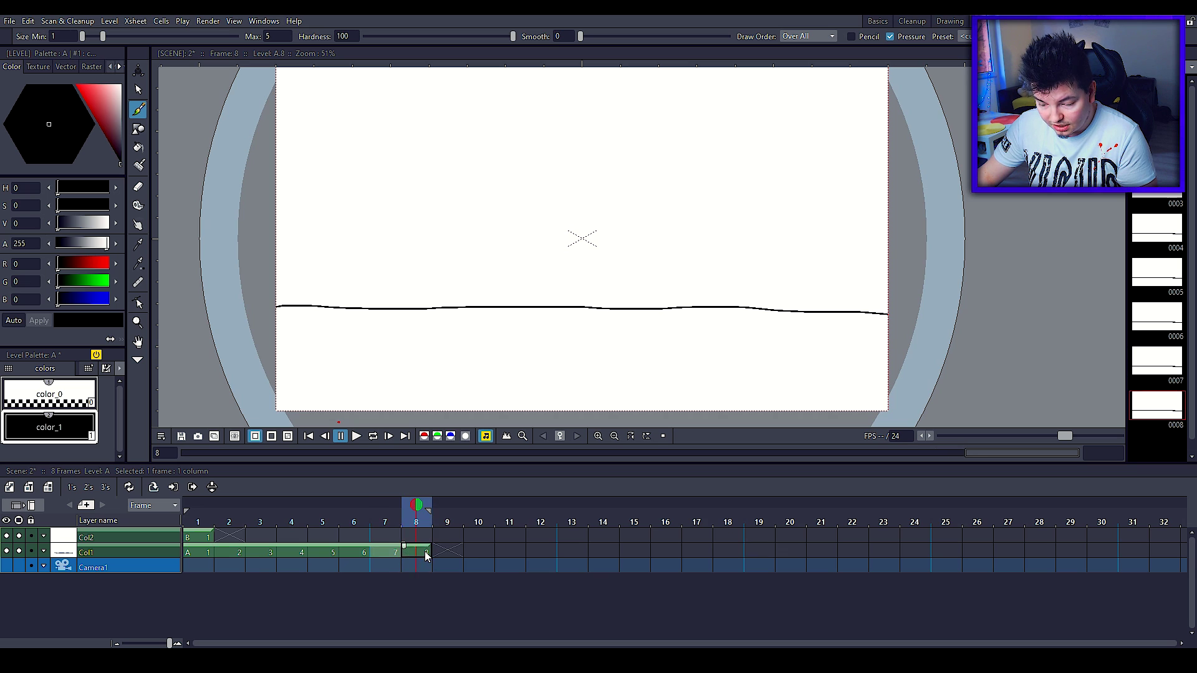
{"action": "left_click_drag", "start_coordinate": [424, 551], "coordinate": [848, 551]}
{"action": "key", "text": "Return"}
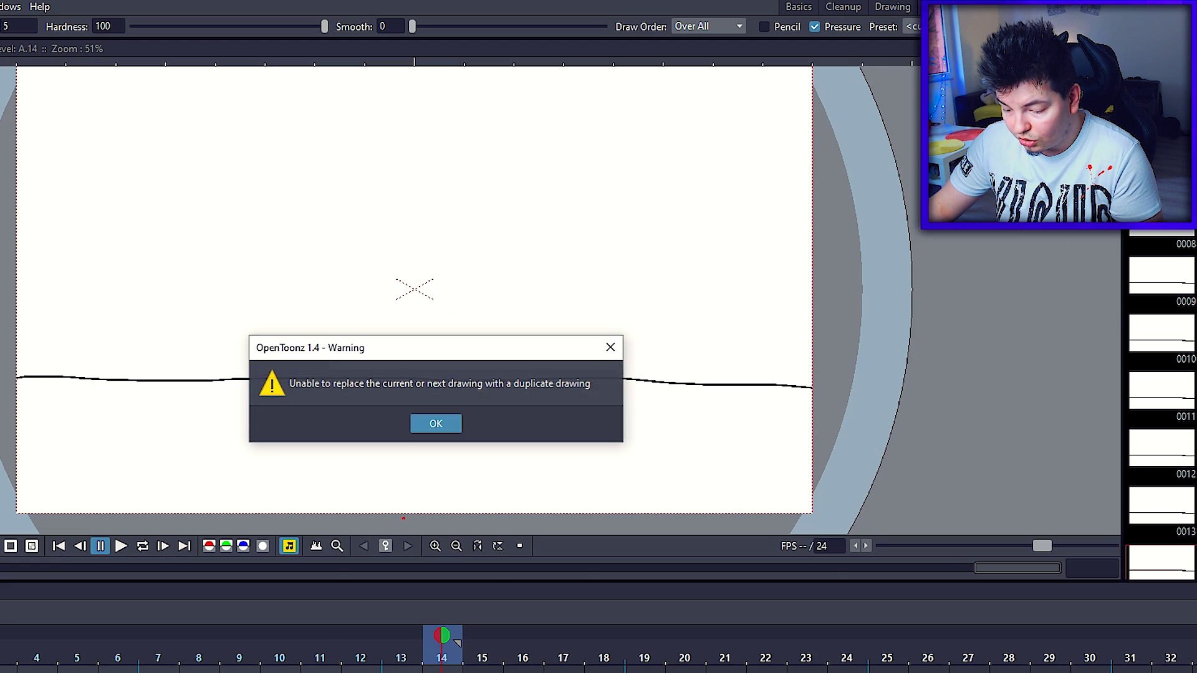
{"action": "key", "text": "Return"}
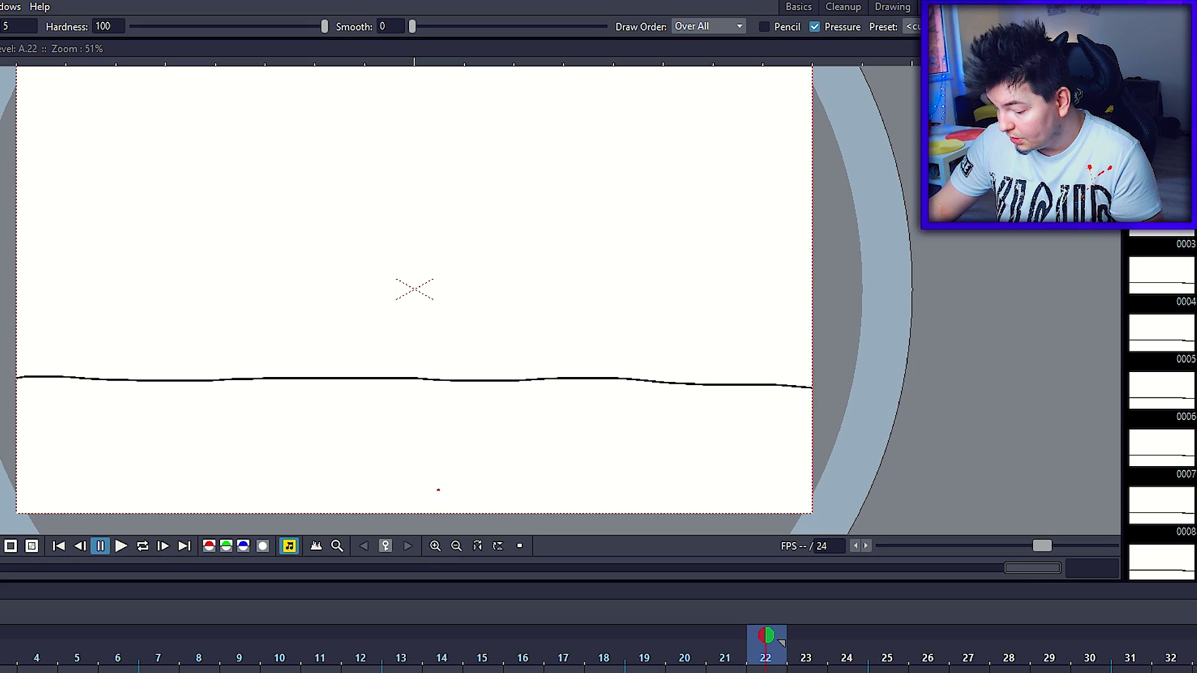
- Step through the frames, drawing each new stick-figure pose and head on level B
{"action": "key", "text": "period"}
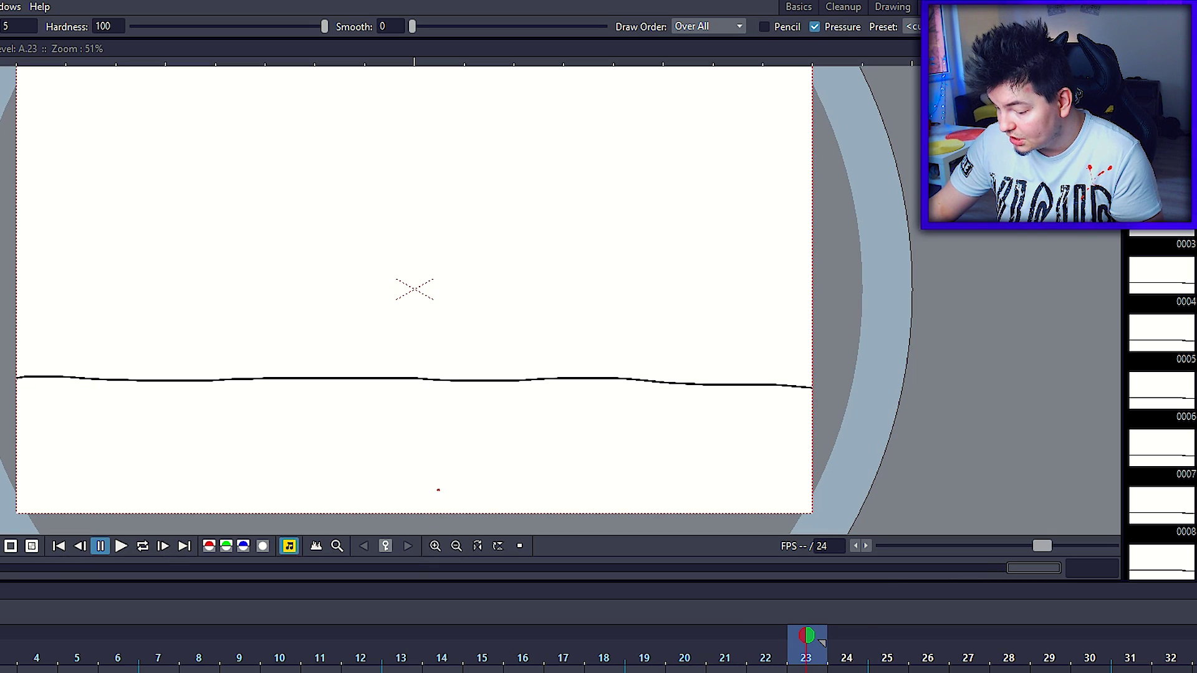
{"action": "key", "text": "period"}
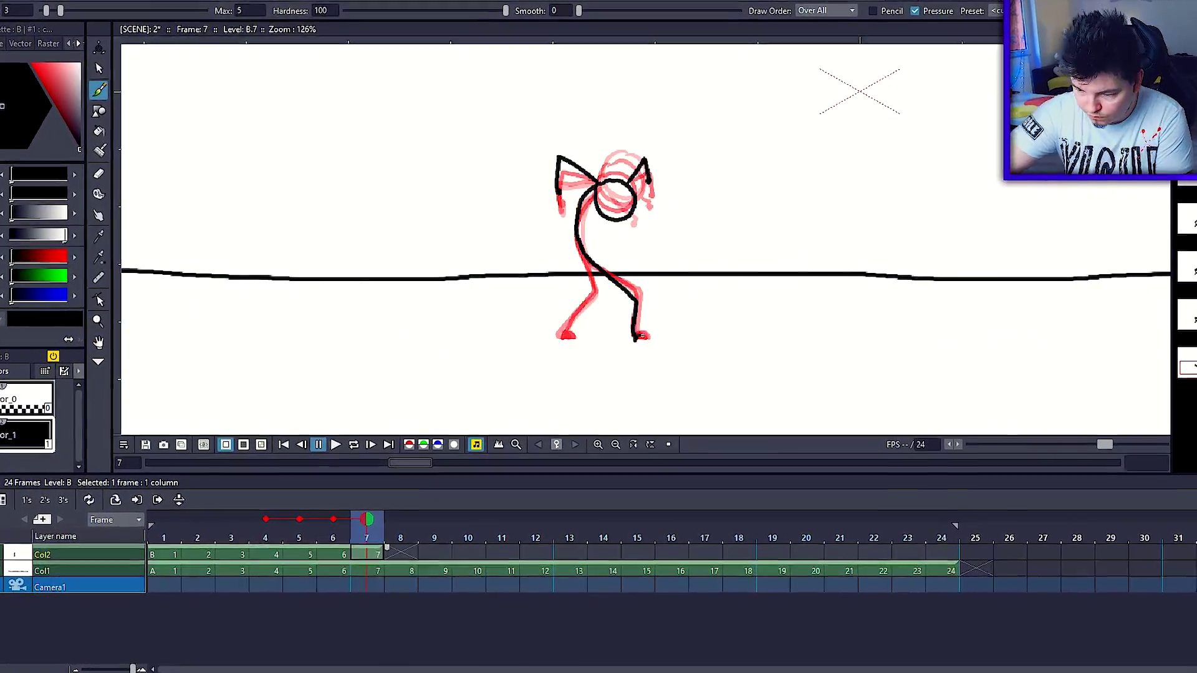
{"action": "key", "text": "period"}
{"action": "key", "text": "period"}
{"action": "key", "text": "period"}
{"action": "key", "text": "period"}
{"action": "key", "text": "period"}
{"action": "key", "text": "period"}
{"action": "key", "text": "period"}
{"action": "key", "text": "period"}
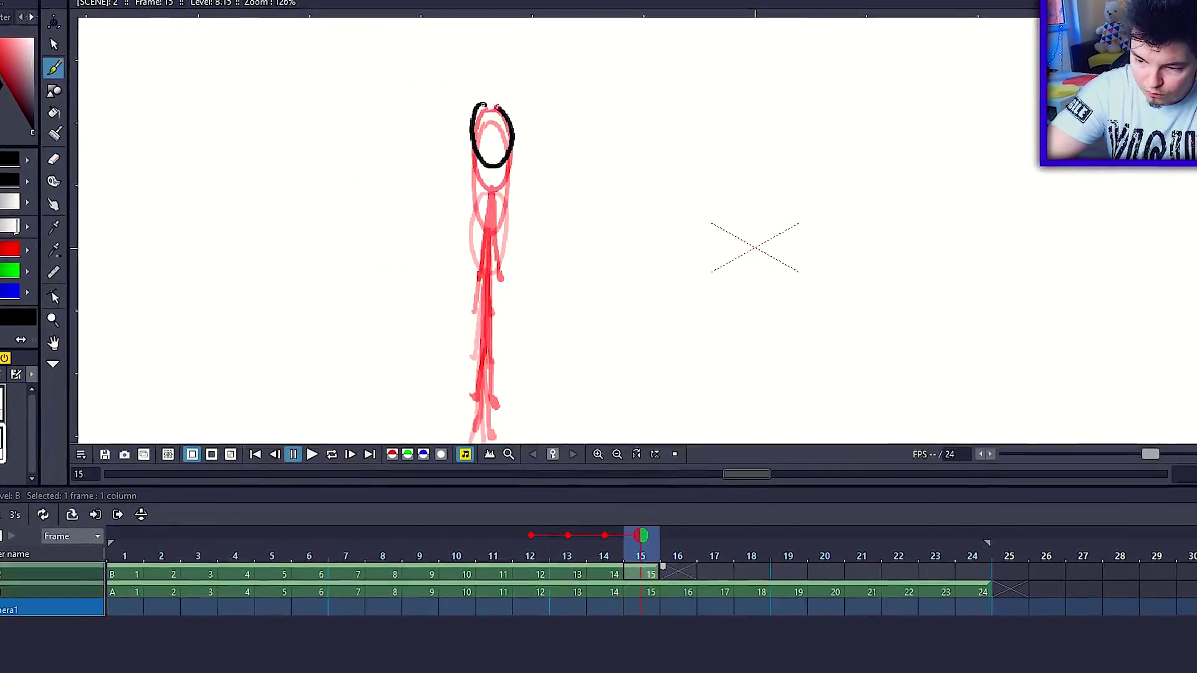
{"action": "key", "text": "period"}
{"action": "key", "text": "period"}
{"action": "key", "text": "period"}
{"action": "left_click_drag", "start_coordinate": [493, 112], "coordinate": [486, 312]}
{"action": "key", "text": "period"}
{"action": "key", "text": "period"}
{"action": "key", "text": "period"}
{"action": "left_click_drag", "start_coordinate": [658, 152], "coordinate": [698, 163]}
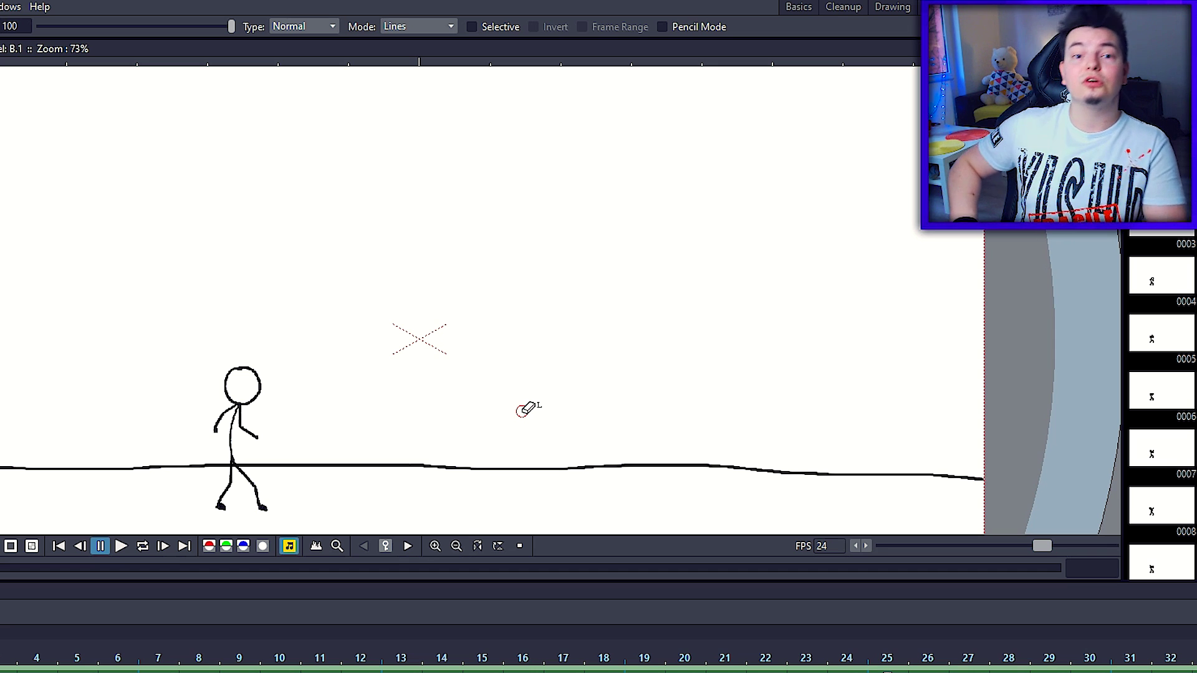
- Play the animation from the start and step to the last frames
{"action": "left_click", "coordinate": [120, 546]}
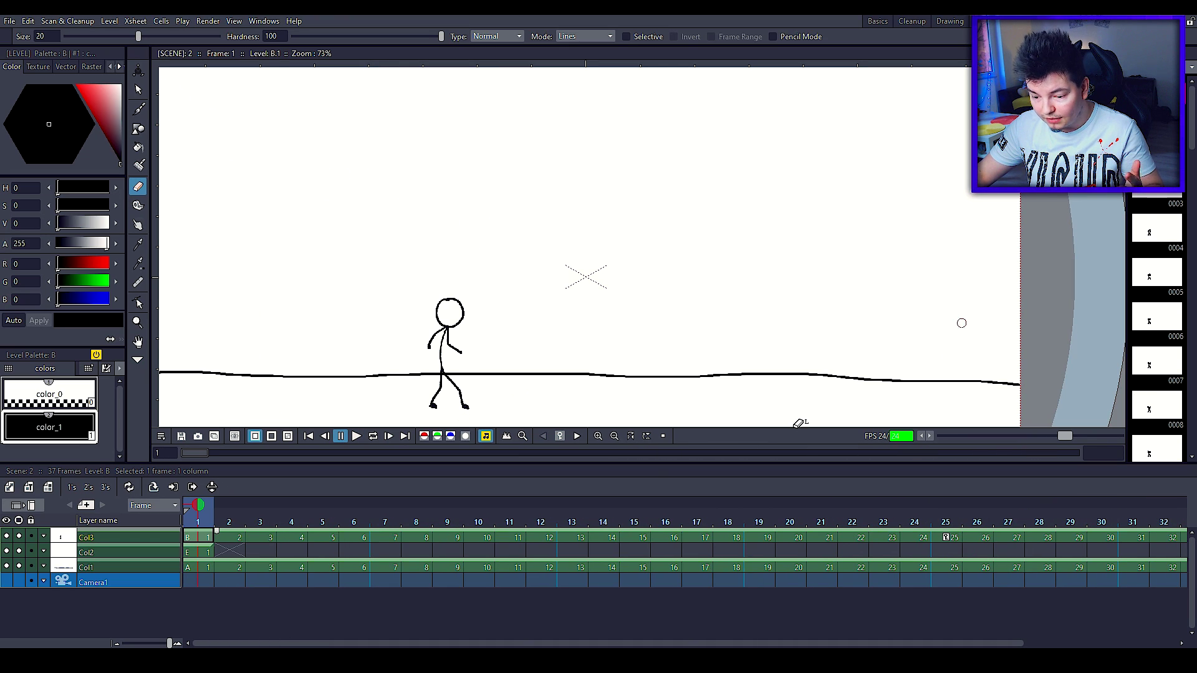
{"action": "left_click", "coordinate": [359, 436]}
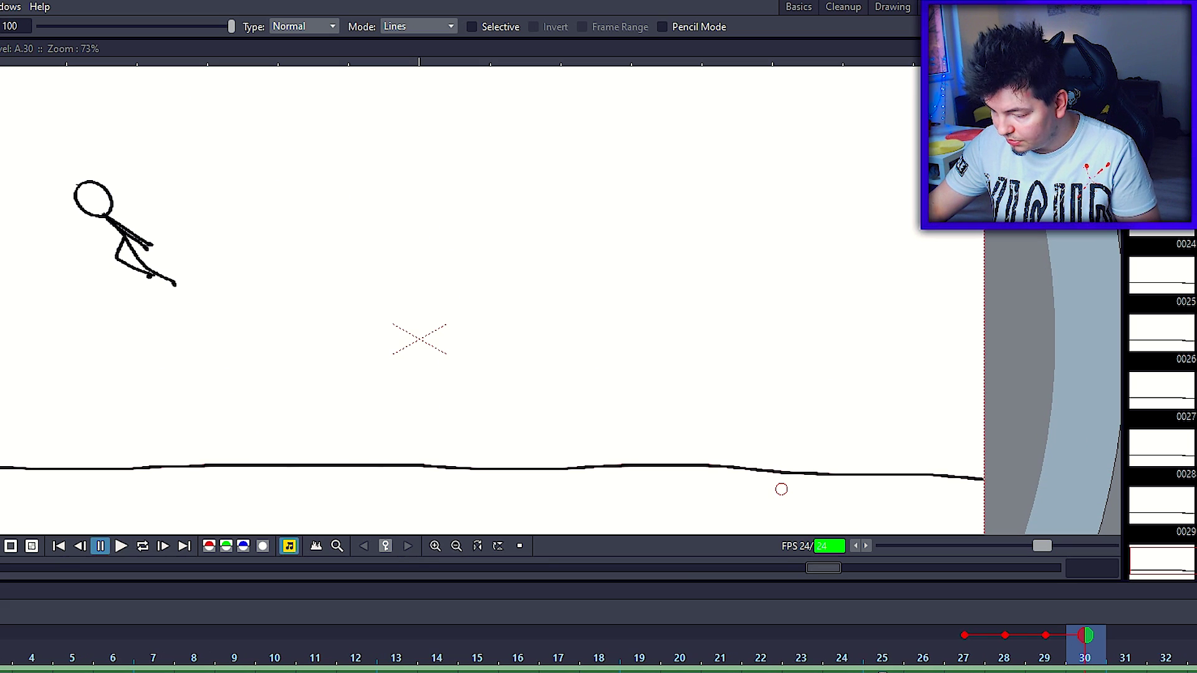
{"action": "key", "text": "period"}
{"action": "key", "text": "period"}
{"action": "key", "text": "period"}
{"action": "key", "text": "period"}
{"action": "key", "text": "period"}
{"action": "key", "text": "period"}
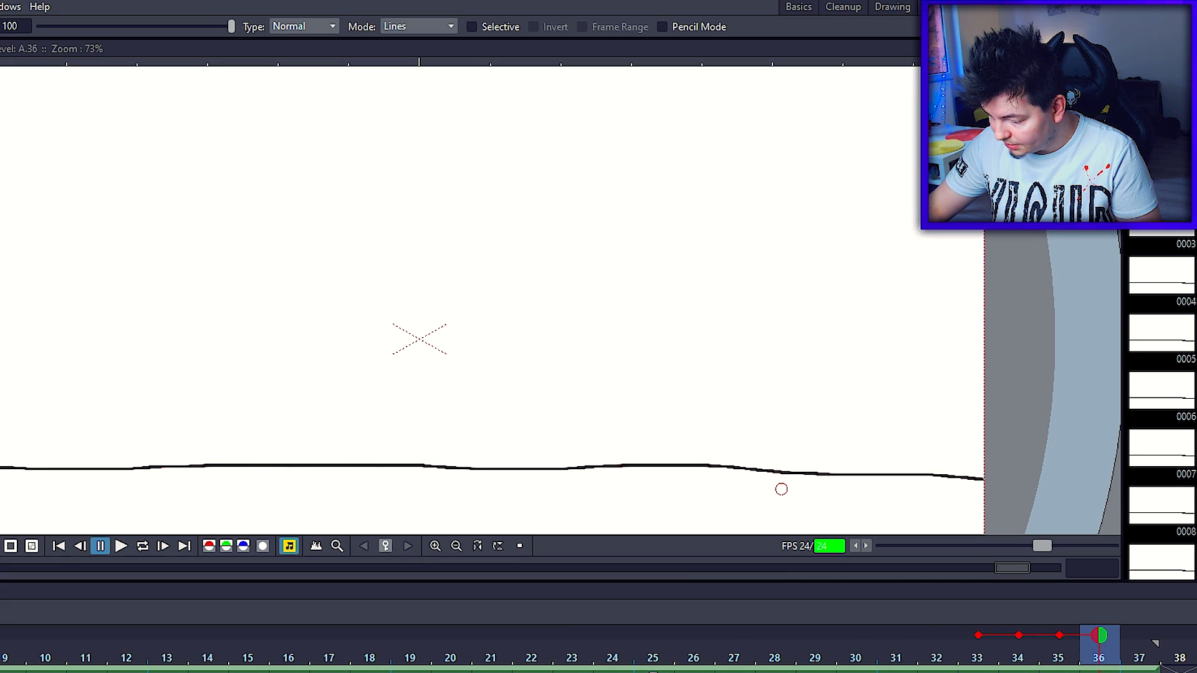
{"action": "key", "text": "period"}
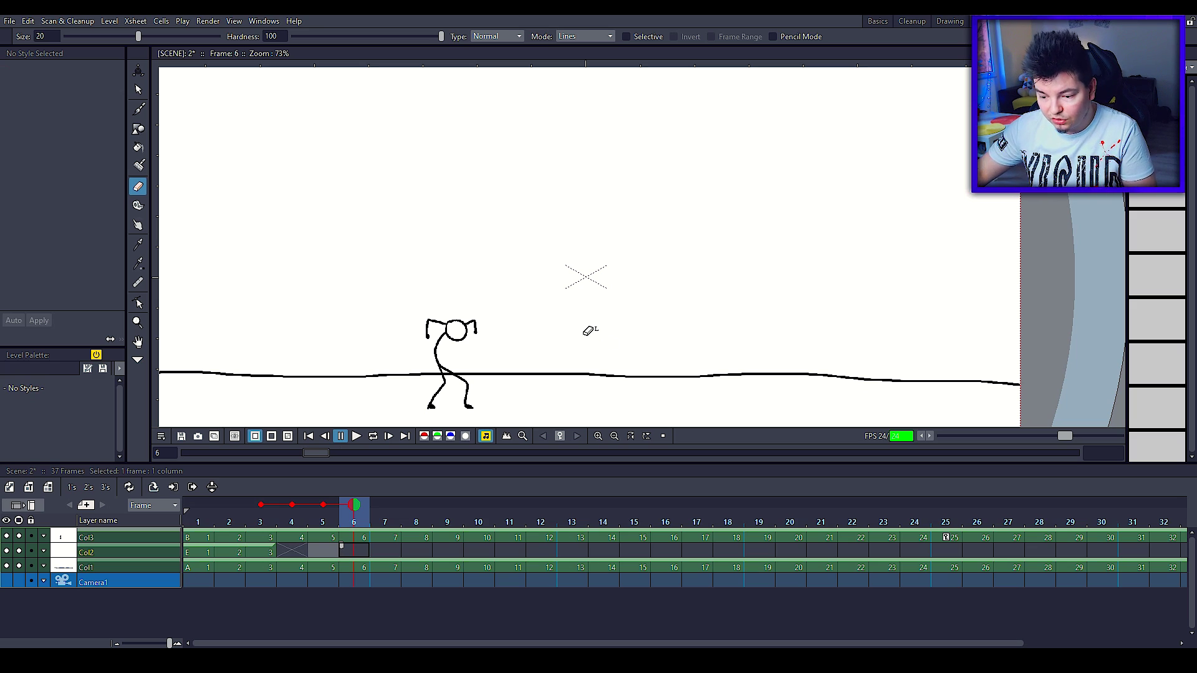
- Zoom in on the crouching figure at frame 6 and save the scene
{"action": "key", "text": "shift+space"}
{"action": "left_click_drag", "start_coordinate": [481, 343], "coordinate": [563, 297]}
{"action": "key", "text": "b"}
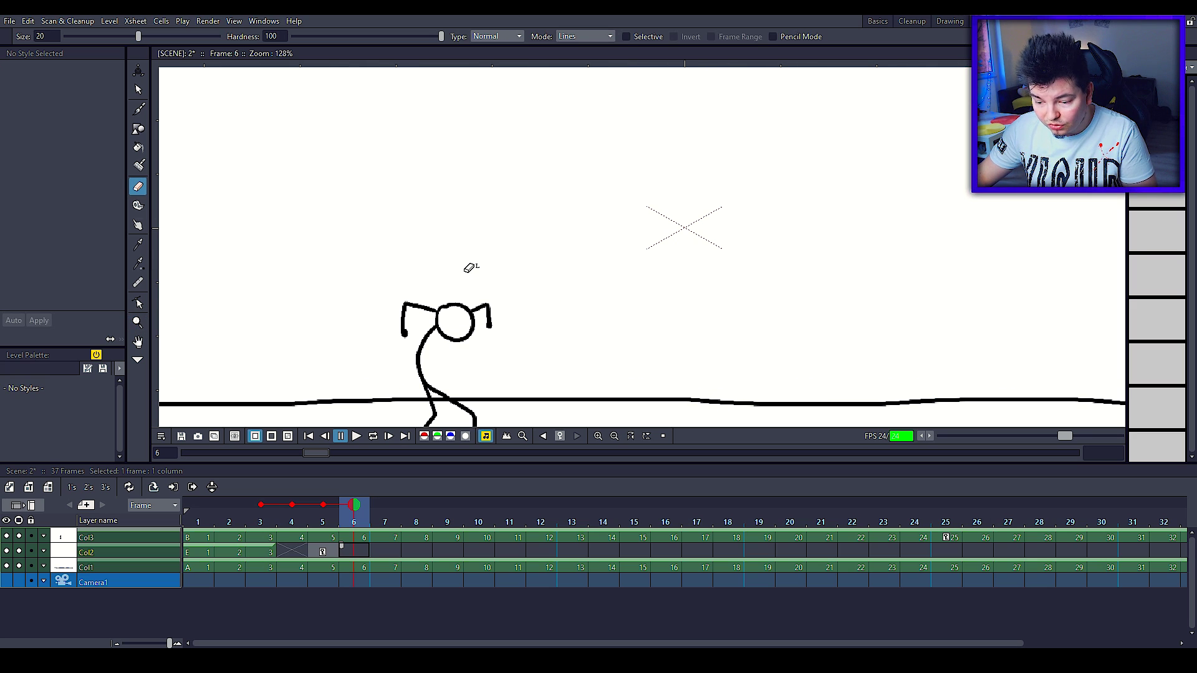
{"action": "key", "text": "ctrl+s"}
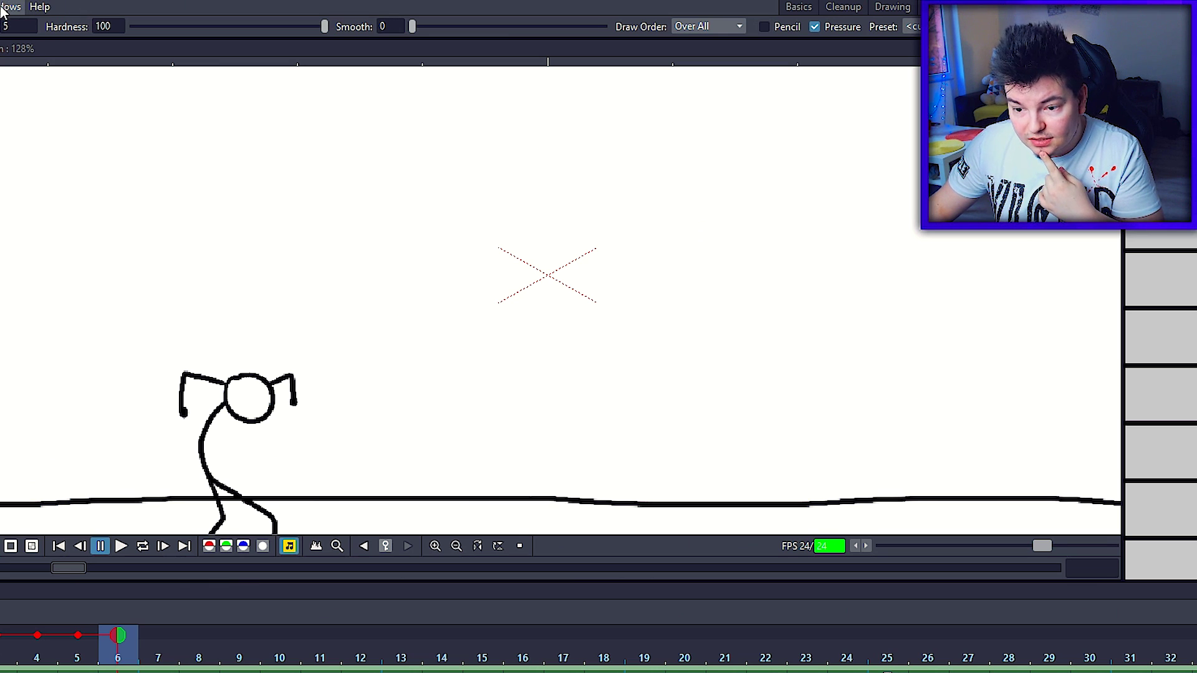
{"action": "left_click", "coordinate": [10, 6]}
{"action": "left_click", "coordinate": [43, 62]}
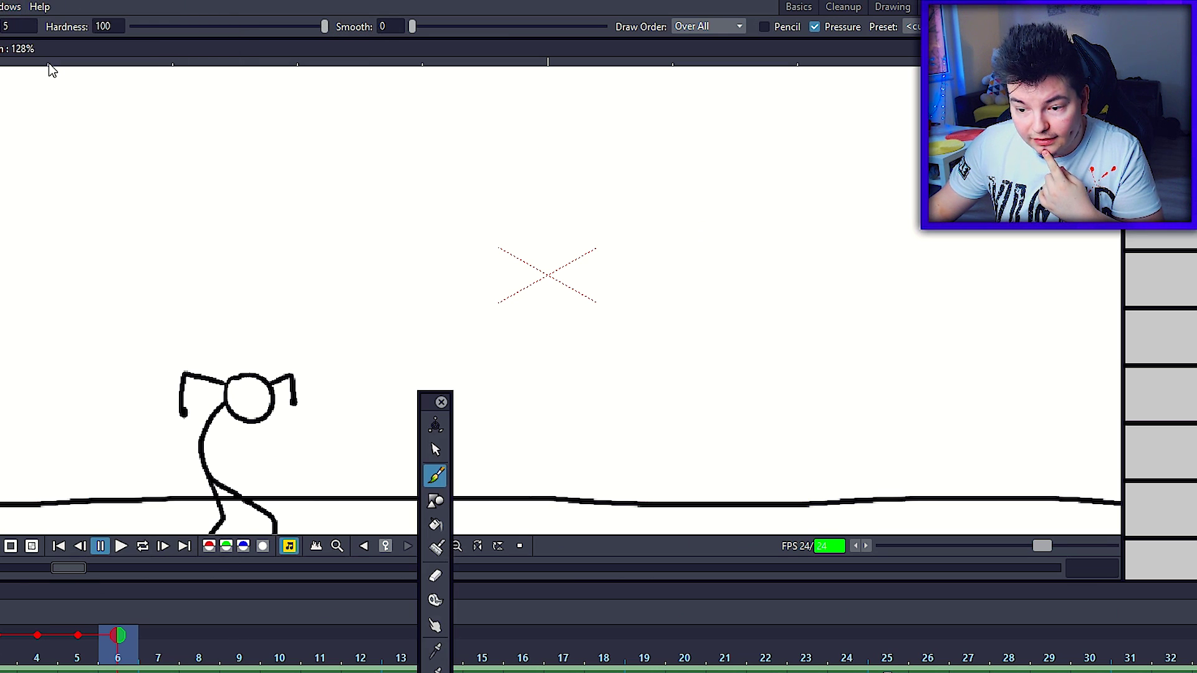
{"action": "left_click", "coordinate": [339, 7]}
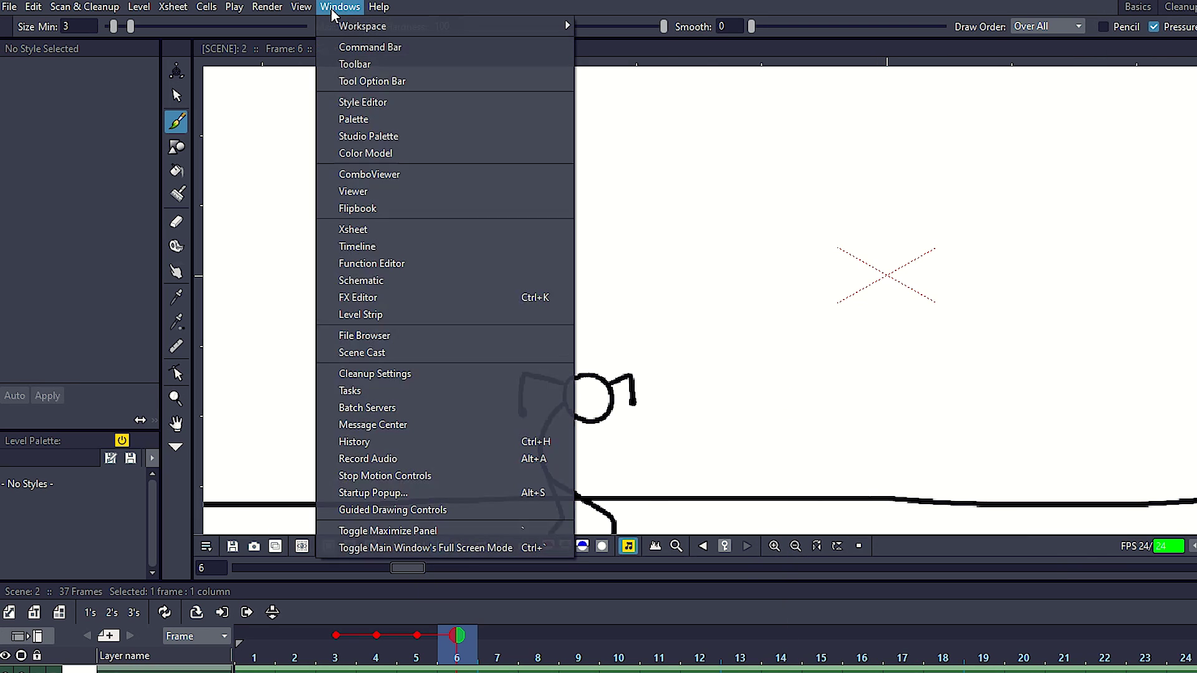
{"action": "left_click", "coordinate": [413, 152]}
{"action": "mouse_move", "coordinate": [773, 402]}
{"action": "left_mouse_down"}
{"action": "mouse_move", "coordinate": [217, 59]}
{"action": "mouse_move", "coordinate": [521, 121]}
{"action": "left_mouse_up"}
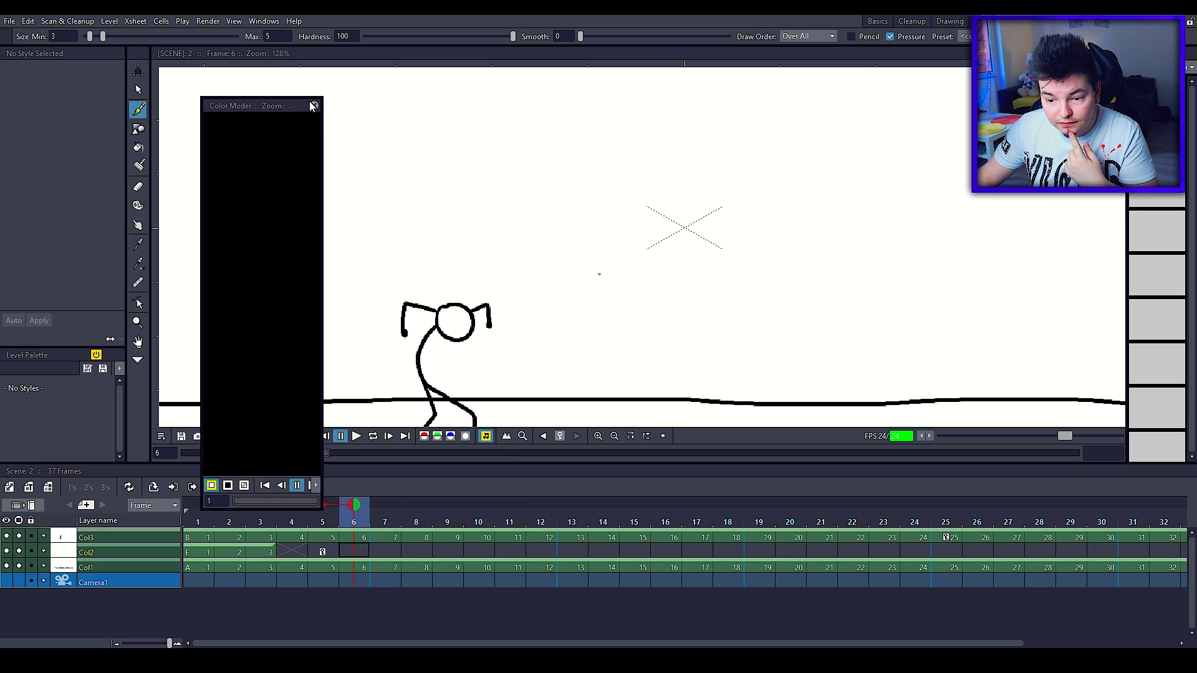
{"action": "left_click", "coordinate": [521, 121]}
{"action": "left_click", "coordinate": [263, 20]}
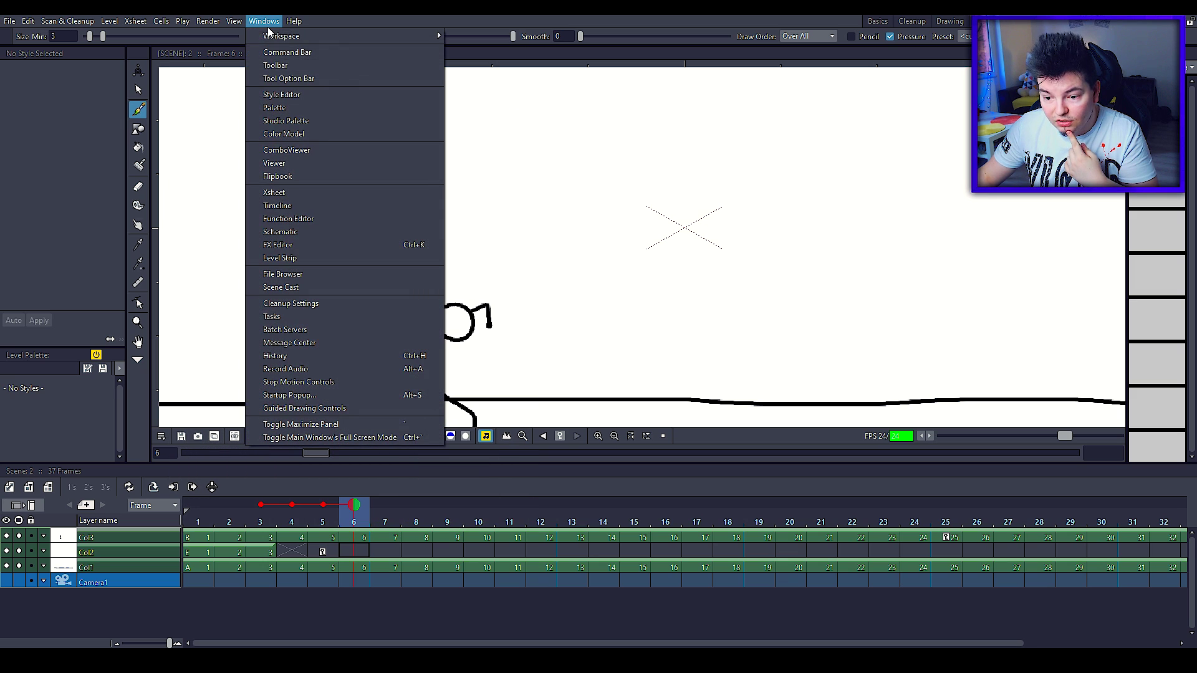
{"action": "left_click", "coordinate": [350, 102]}
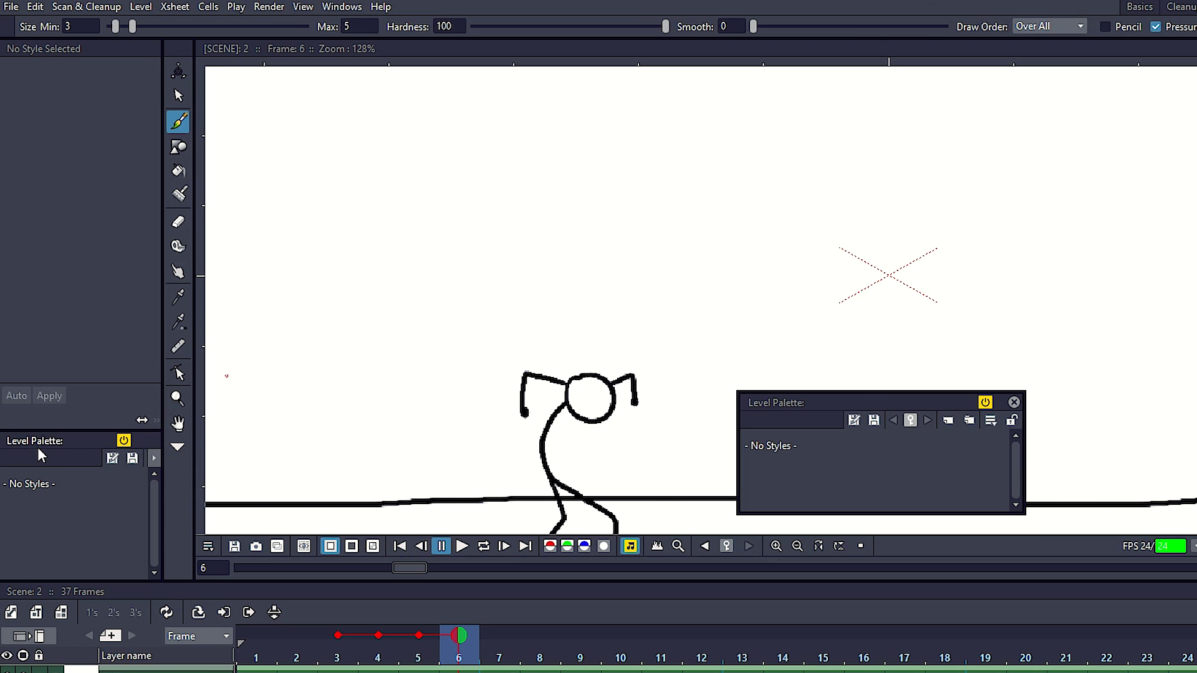
{"action": "left_click", "coordinate": [1013, 402]}
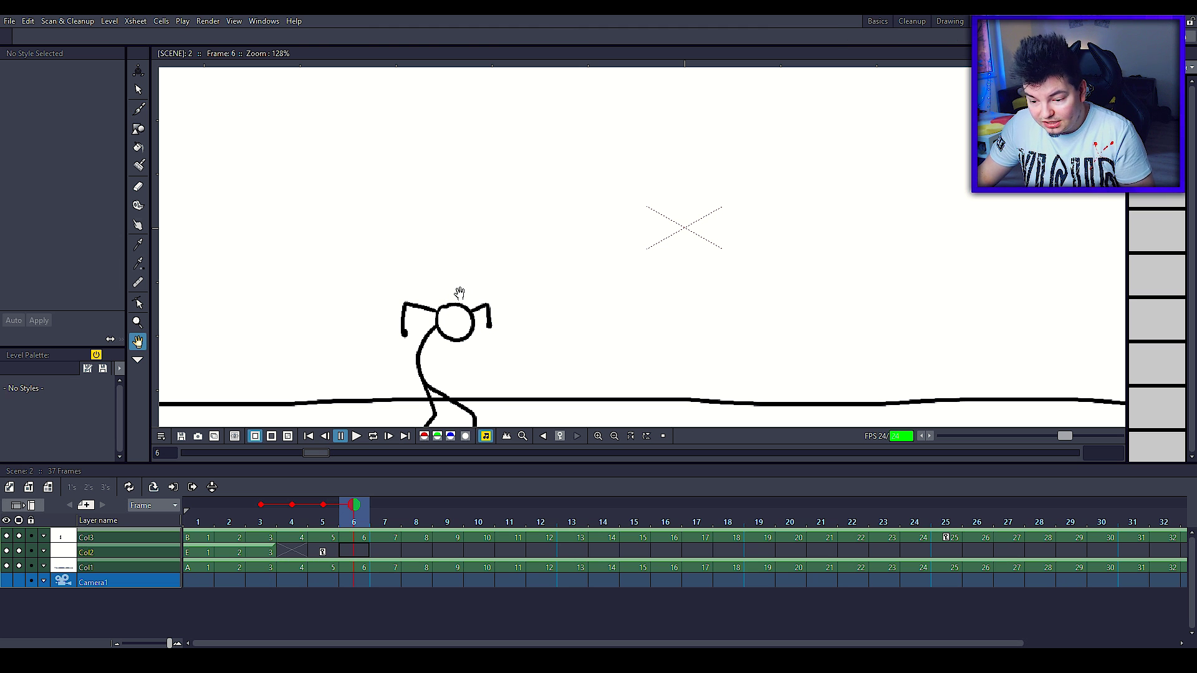
{"action": "left_click", "coordinate": [322, 553]}
{"action": "left_click", "coordinate": [351, 553]}
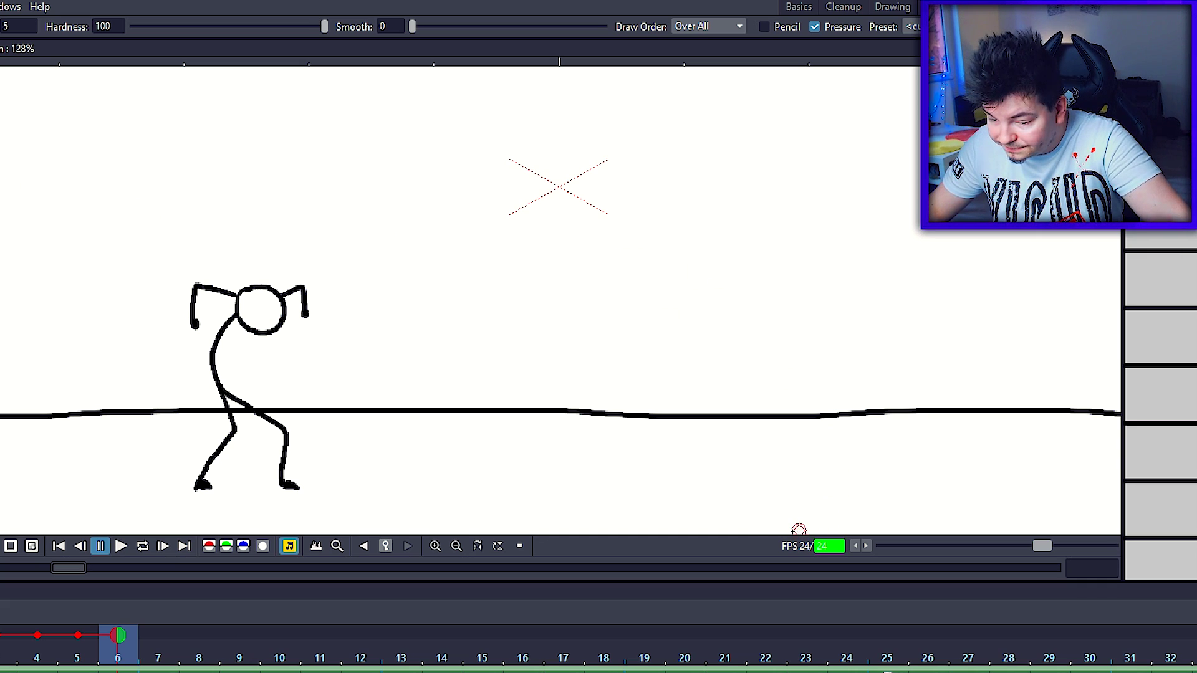
{"action": "left_click", "coordinate": [9, 20]}
{"action": "mouse_move", "coordinate": [56, 101]}
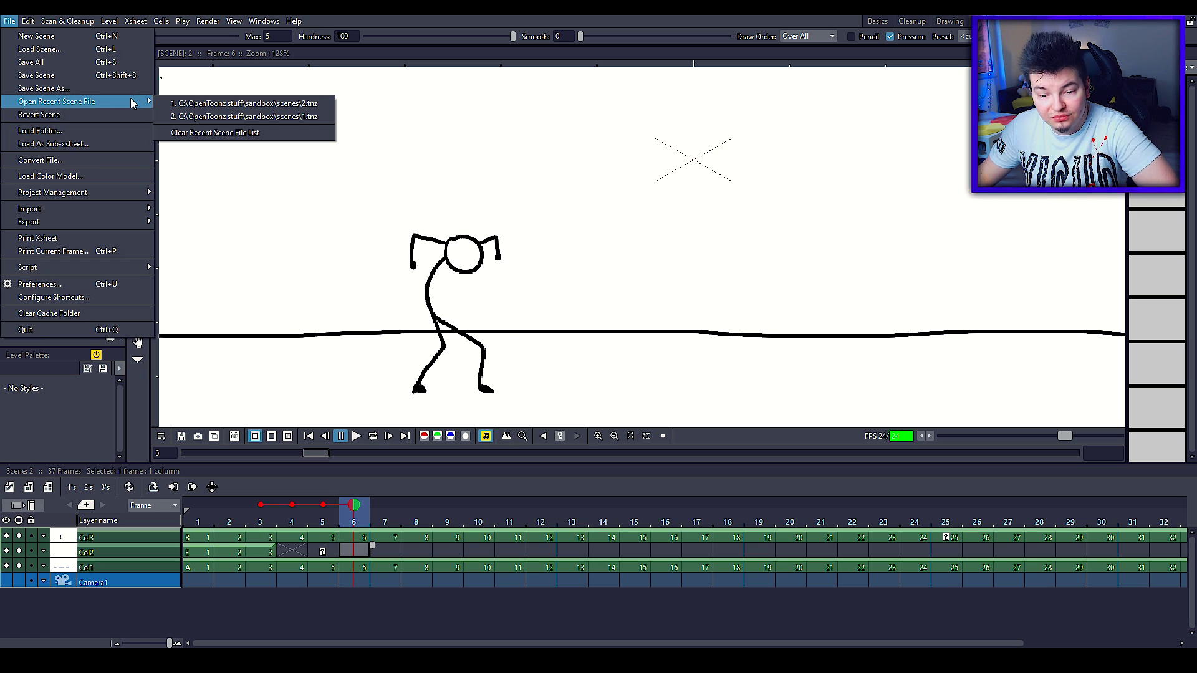
- Save the scene as a new file named 3
{"action": "left_click", "coordinate": [133, 89]}
{"action": "type", "text": "3"}
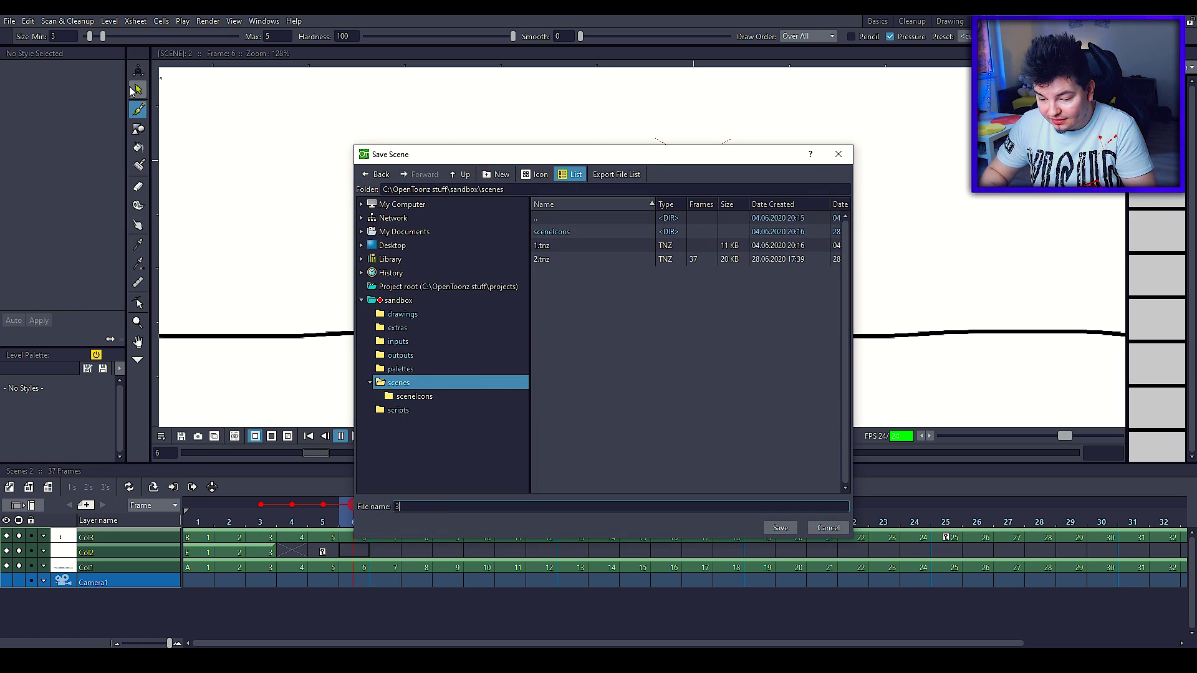
{"action": "key", "text": "Return"}
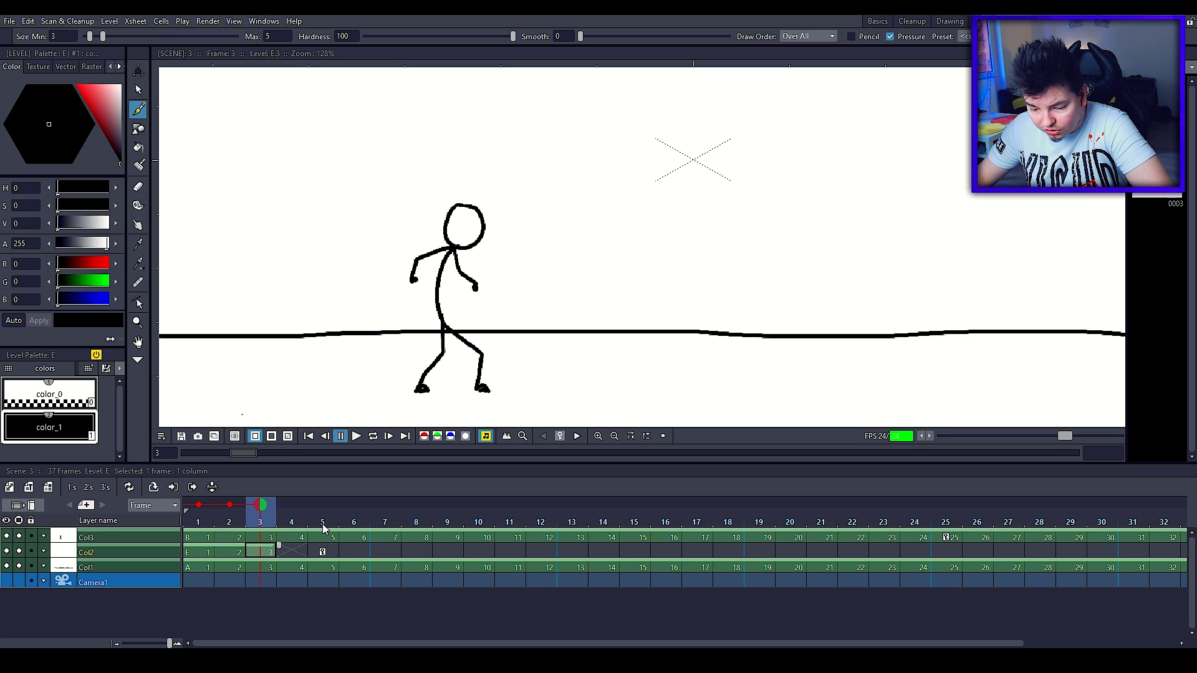
- Select the empty Col2 frame 6 cell and brush a first stroke at the figure's arm
{"action": "left_click", "coordinate": [359, 552]}
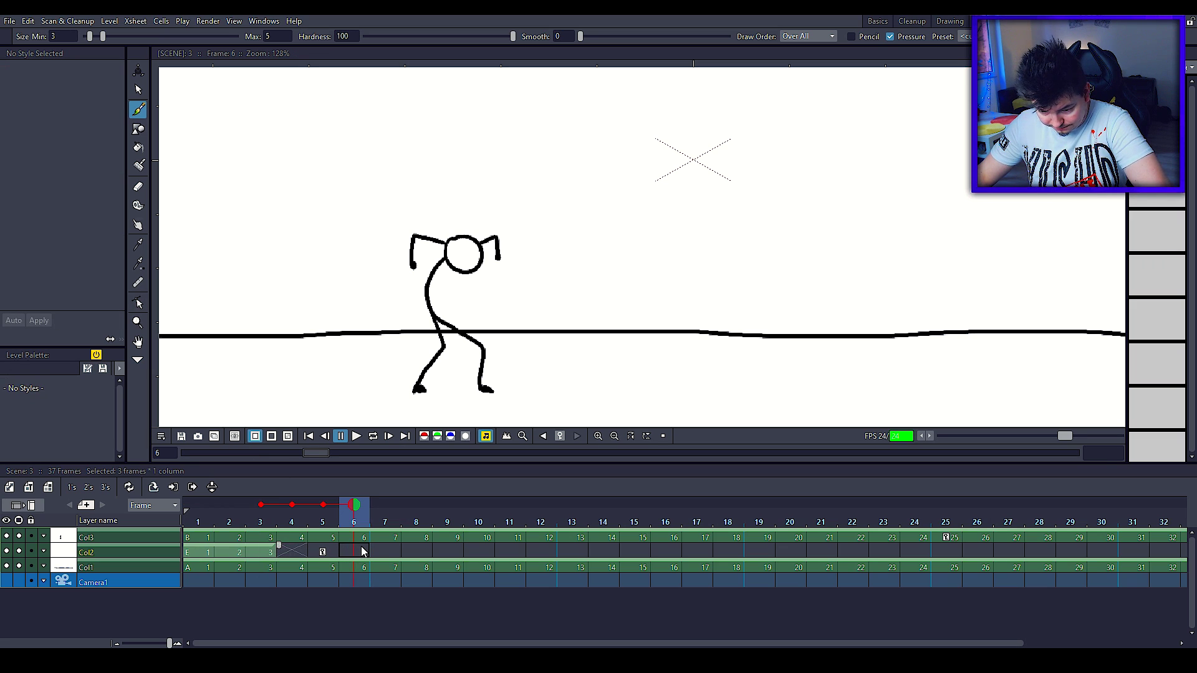
{"action": "left_click", "coordinate": [364, 551]}
{"action": "left_click_drag", "start_coordinate": [412, 262], "coordinate": [412, 267]}
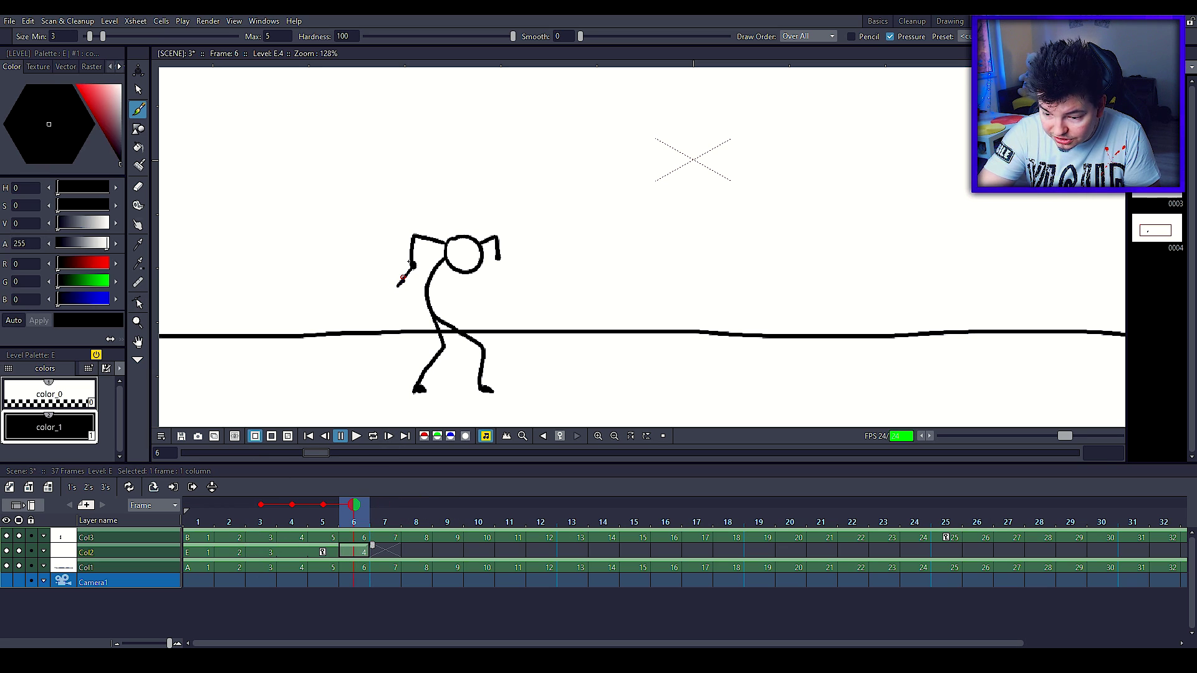
- Set the drawing colour to yellow in the Style Editor, undoing an extra test stroke
{"action": "left_click_drag", "start_coordinate": [96, 263], "coordinate": [109, 263]}
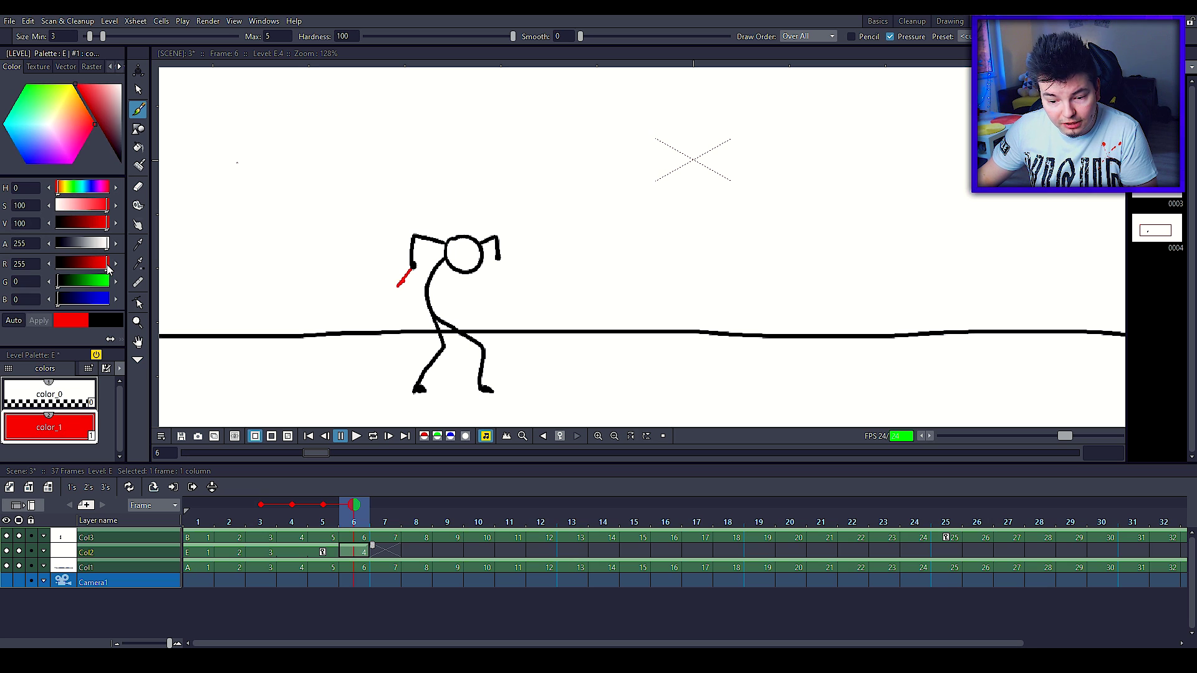
{"action": "left_click_drag", "start_coordinate": [82, 111], "coordinate": [75, 89]}
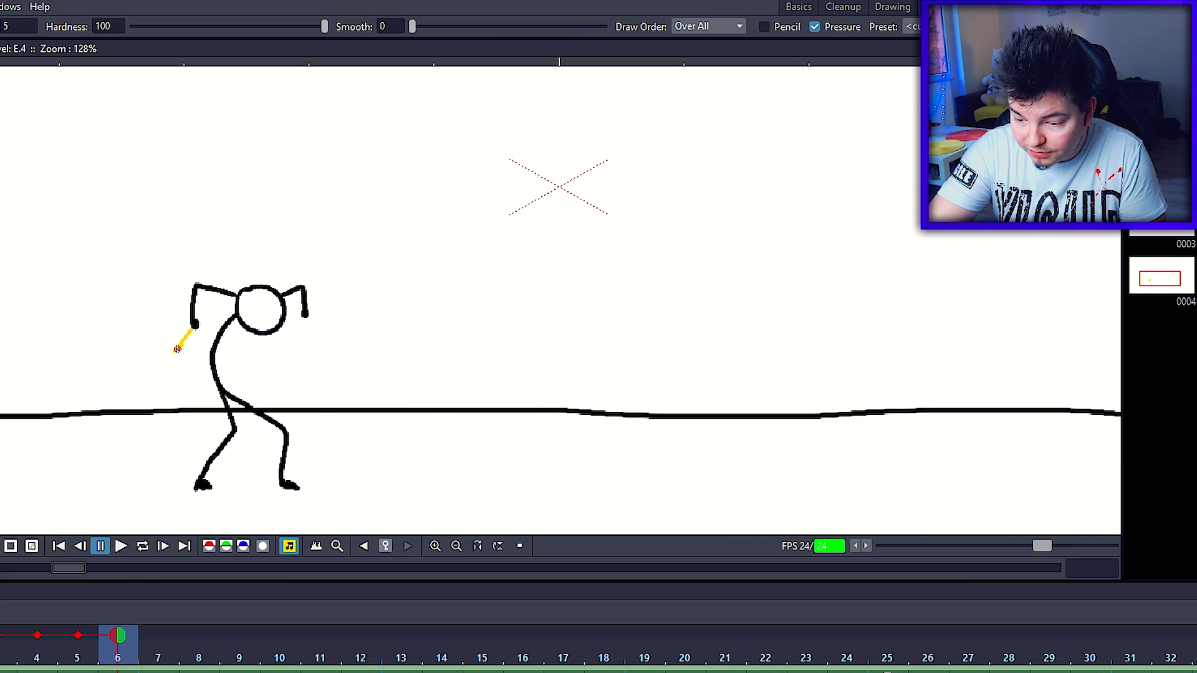
{"action": "mouse_move", "coordinate": [175, 350]}
{"action": "left_mouse_down"}
{"action": "mouse_move", "coordinate": [194, 345]}
{"action": "mouse_move", "coordinate": [182, 382]}
{"action": "left_mouse_up"}
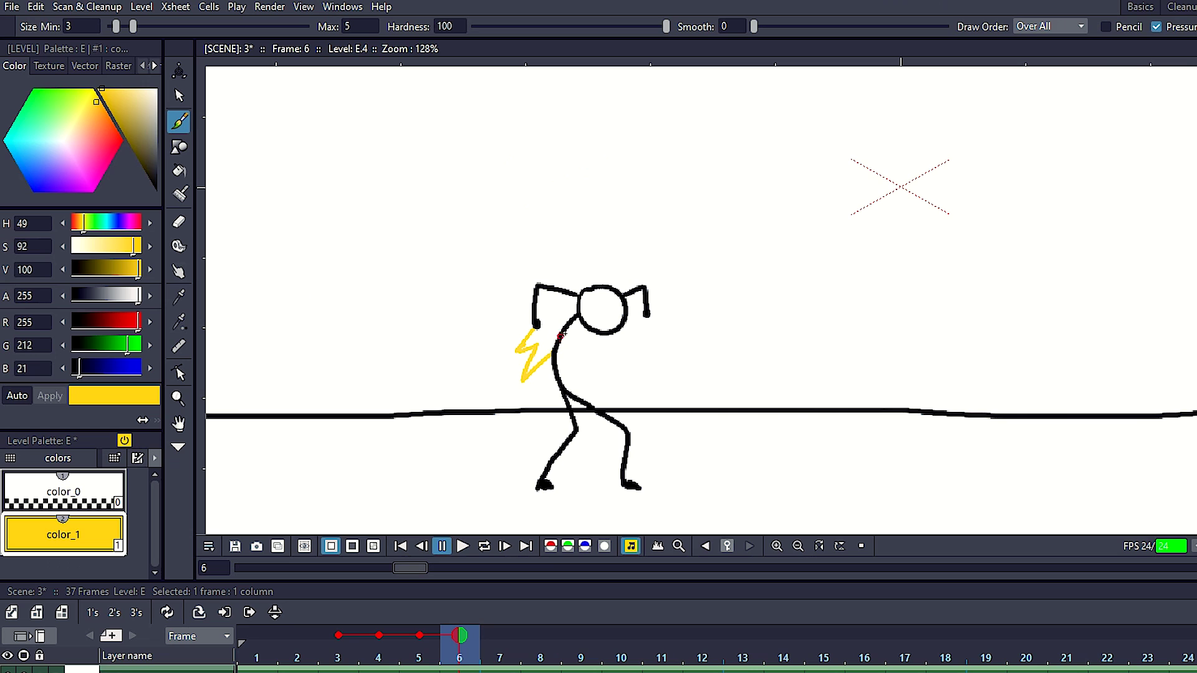
{"action": "key", "text": "ctrl+z"}
{"action": "key", "text": "ctrl+z"}
{"action": "mouse_move", "coordinate": [97, 101]}
{"action": "left_mouse_down"}
{"action": "mouse_move", "coordinate": [95, 88]}
{"action": "mouse_move", "coordinate": [123, 140]}
{"action": "left_mouse_up"}
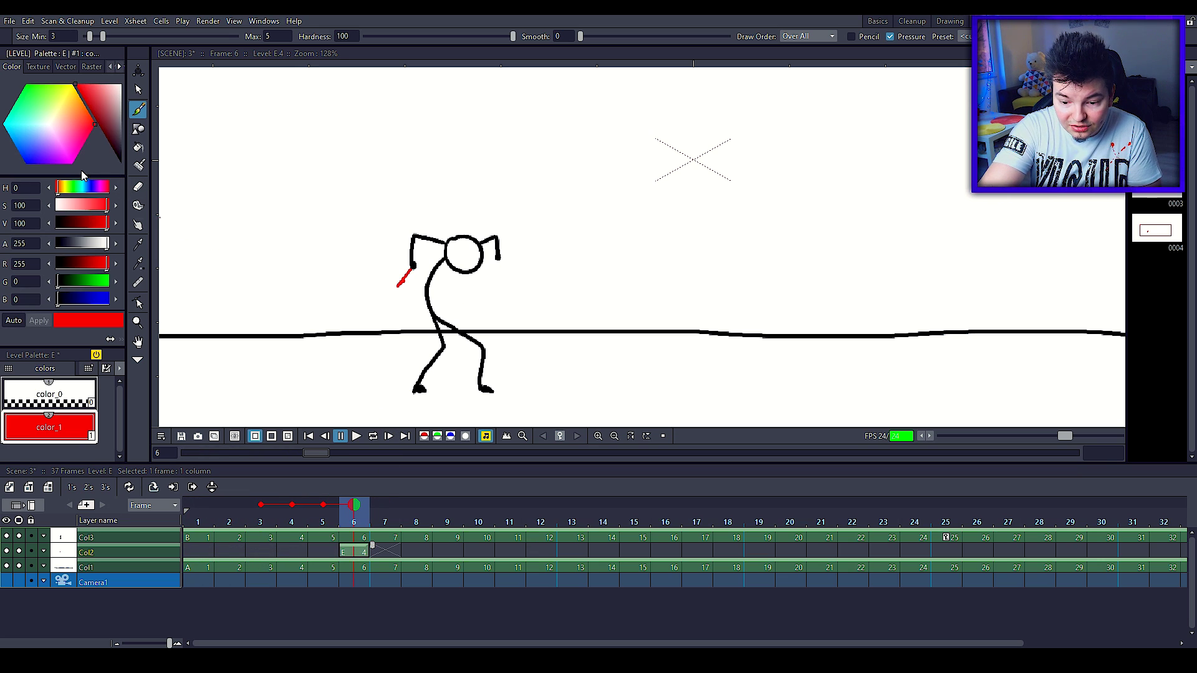
{"action": "key", "text": "ctrl+z"}
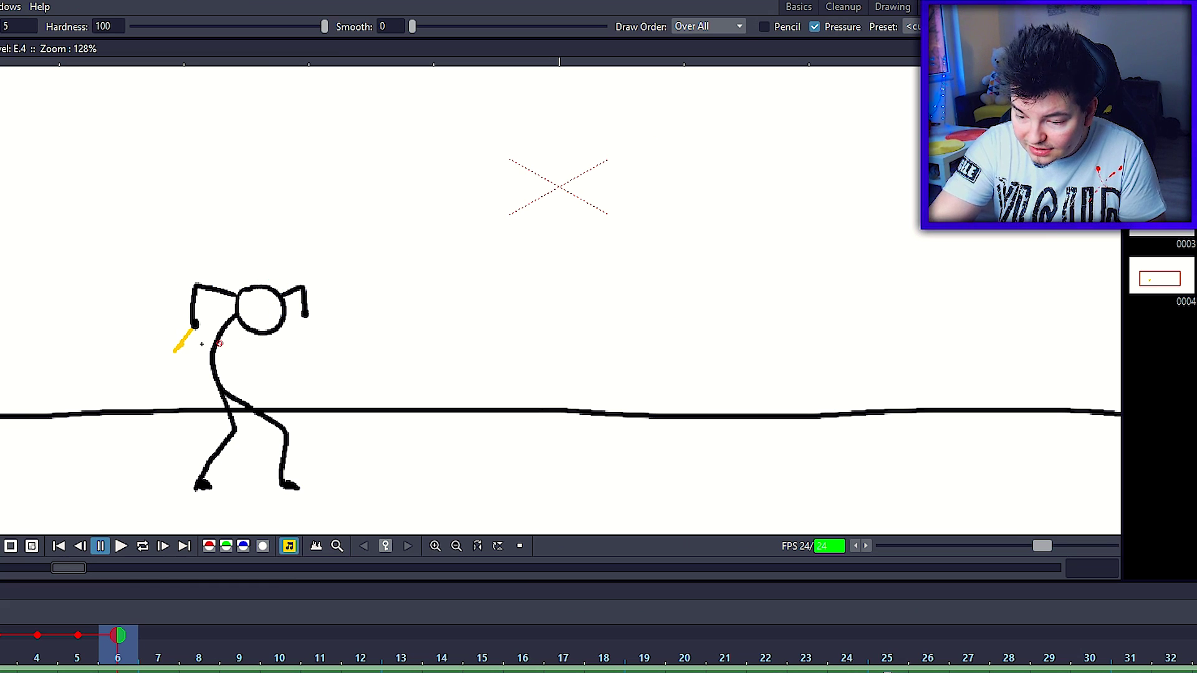
- Erase the yellow stroke by the left hand and advance to frame 7
{"action": "key", "text": "a"}
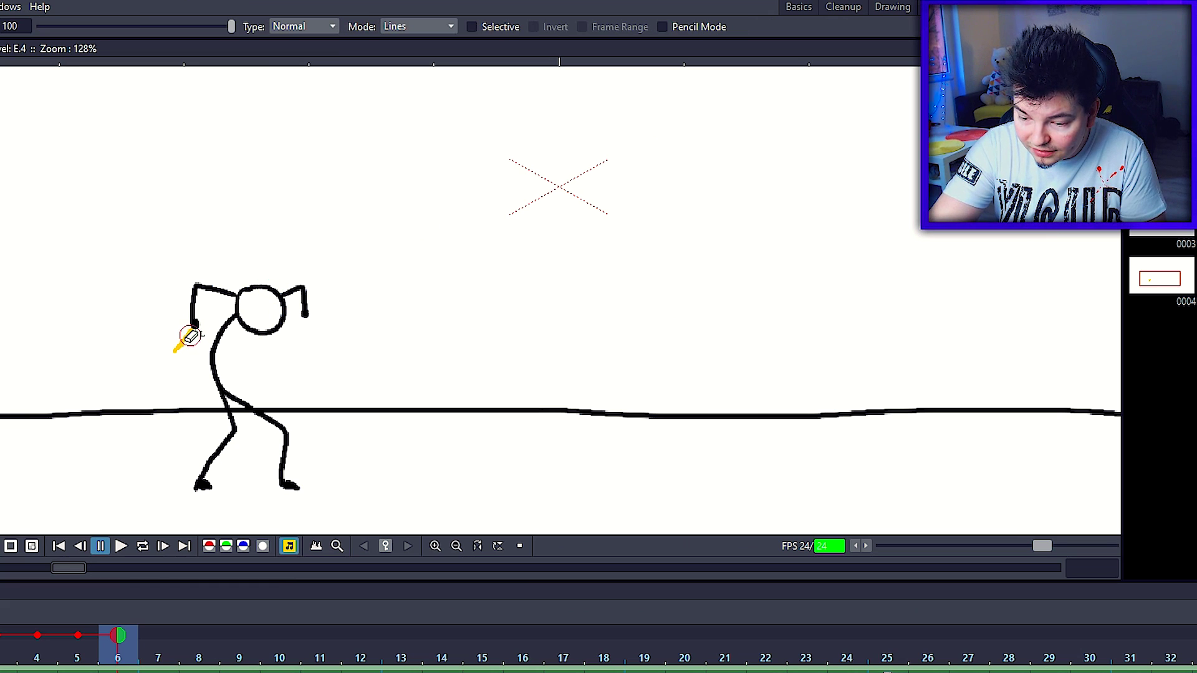
{"action": "left_click_drag", "start_coordinate": [187, 336], "coordinate": [173, 353]}
{"action": "key", "text": "b"}
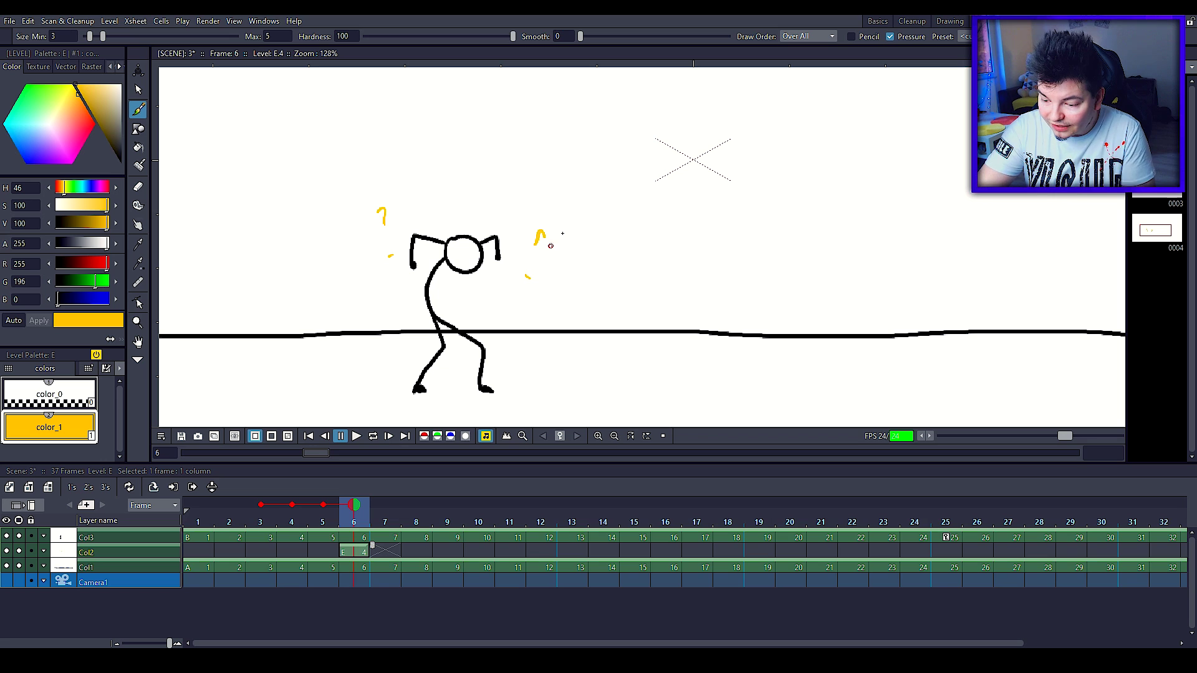
{"action": "key", "text": "period"}
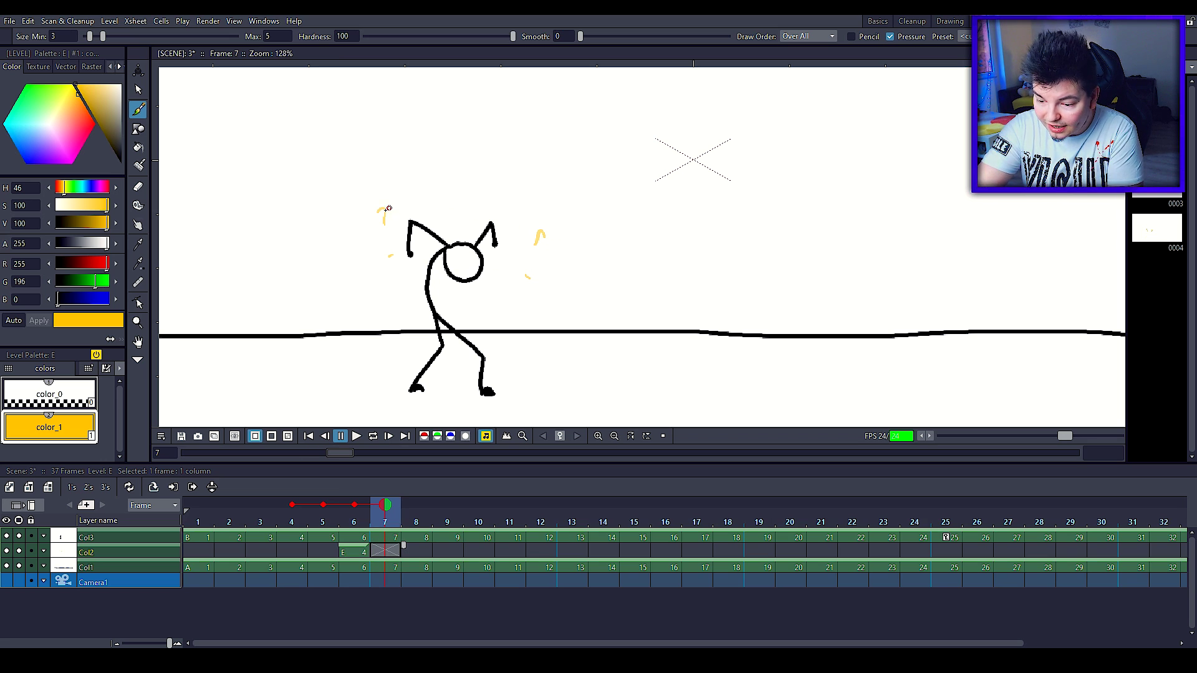
- Draw yellow aura sparks and flames around the figure on frames 7 through 11
{"action": "left_click_drag", "start_coordinate": [388, 209], "coordinate": [392, 224]}
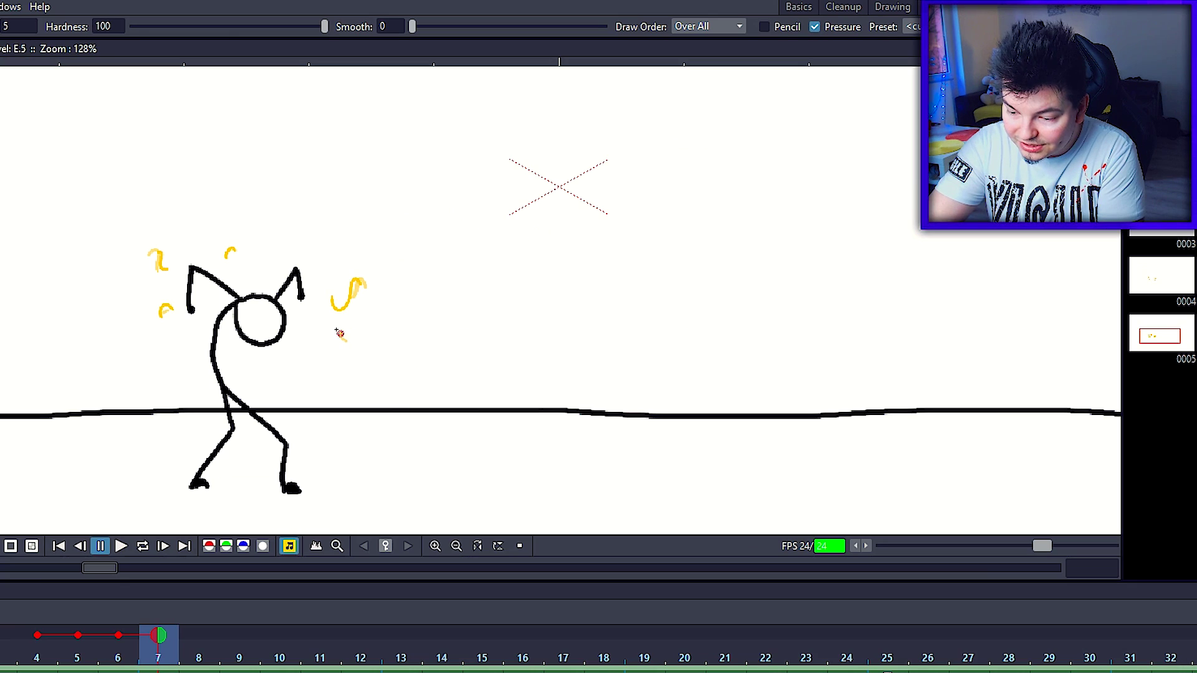
{"action": "key", "text": "period"}
{"action": "left_click_drag", "start_coordinate": [537, 231], "coordinate": [512, 250]}
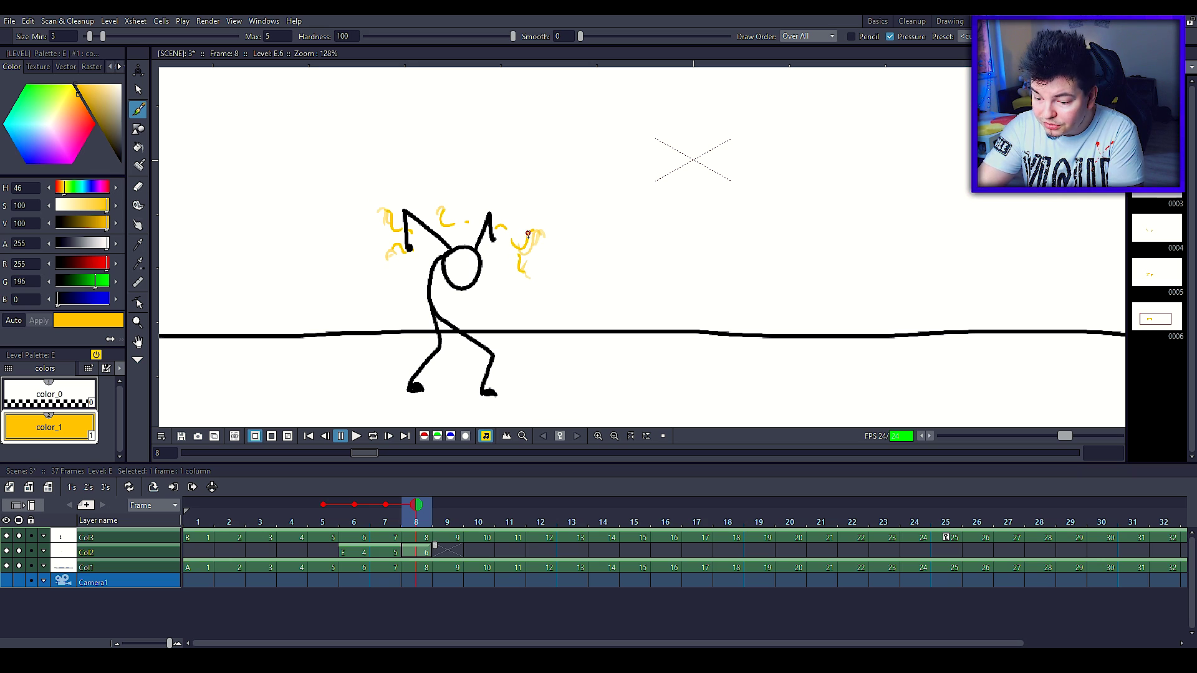
{"action": "key", "text": "period"}
{"action": "left_click_drag", "start_coordinate": [519, 247], "coordinate": [494, 258]}
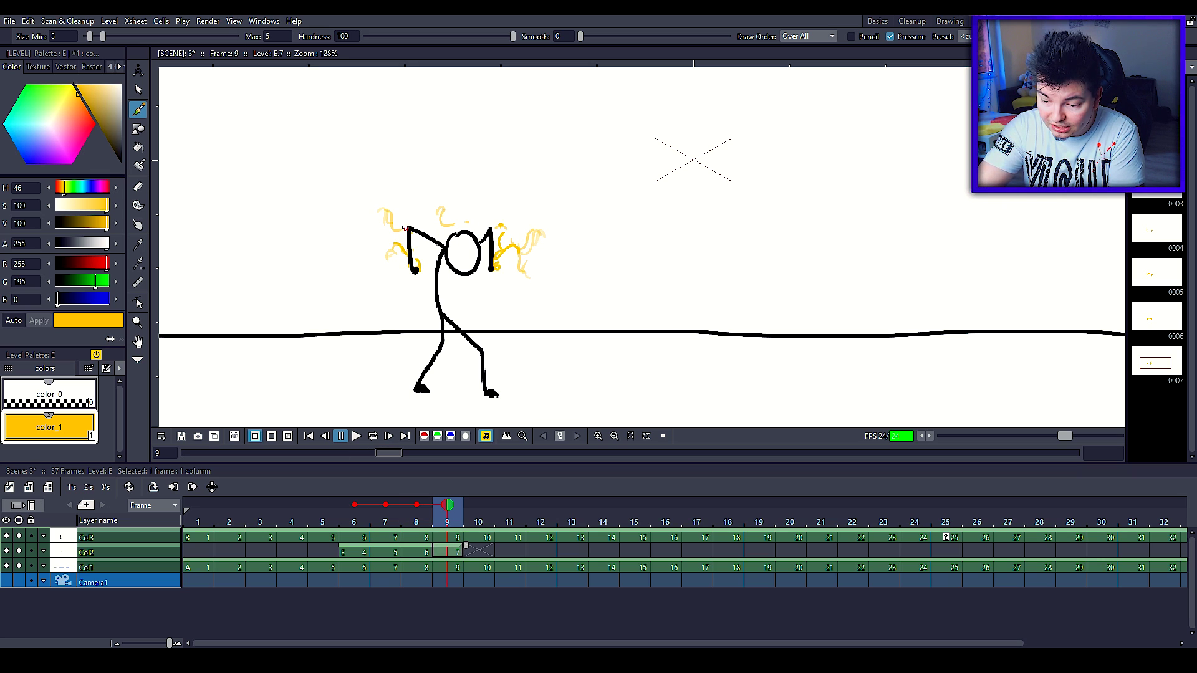
{"action": "key", "text": "period"}
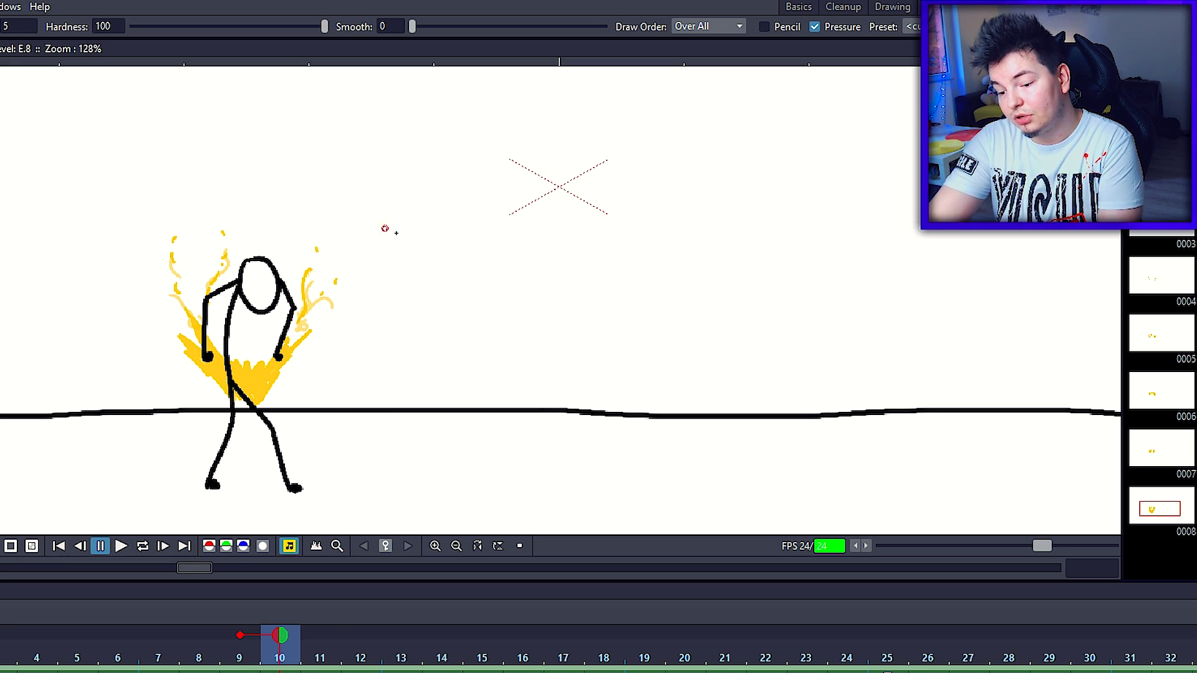
{"action": "key", "text": "period"}
{"action": "mouse_move", "coordinate": [187, 441]}
{"action": "left_mouse_down"}
{"action": "mouse_move", "coordinate": [217, 472]}
{"action": "mouse_move", "coordinate": [231, 444]}
{"action": "mouse_move", "coordinate": [182, 252]}
{"action": "left_mouse_up"}
{"action": "left_click_drag", "start_coordinate": [229, 371], "coordinate": [192, 263]}
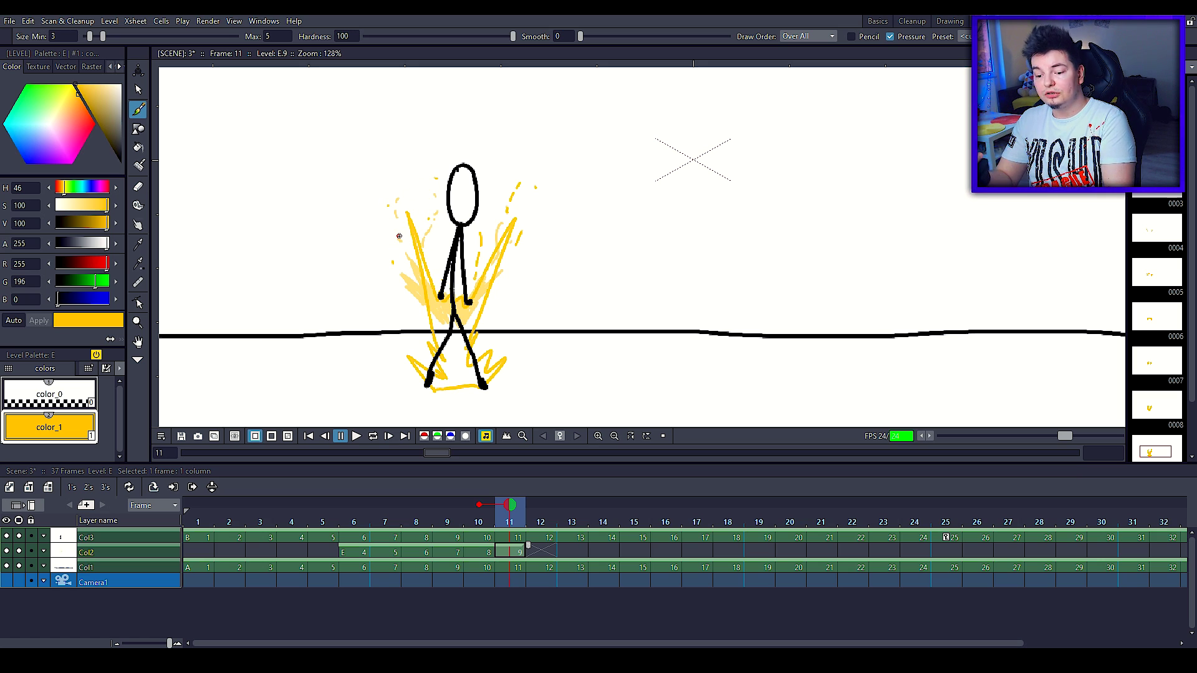
- Add yellow burst strokes and a thick trail down the legs on frames 12 and 13
{"action": "key", "text": "period"}
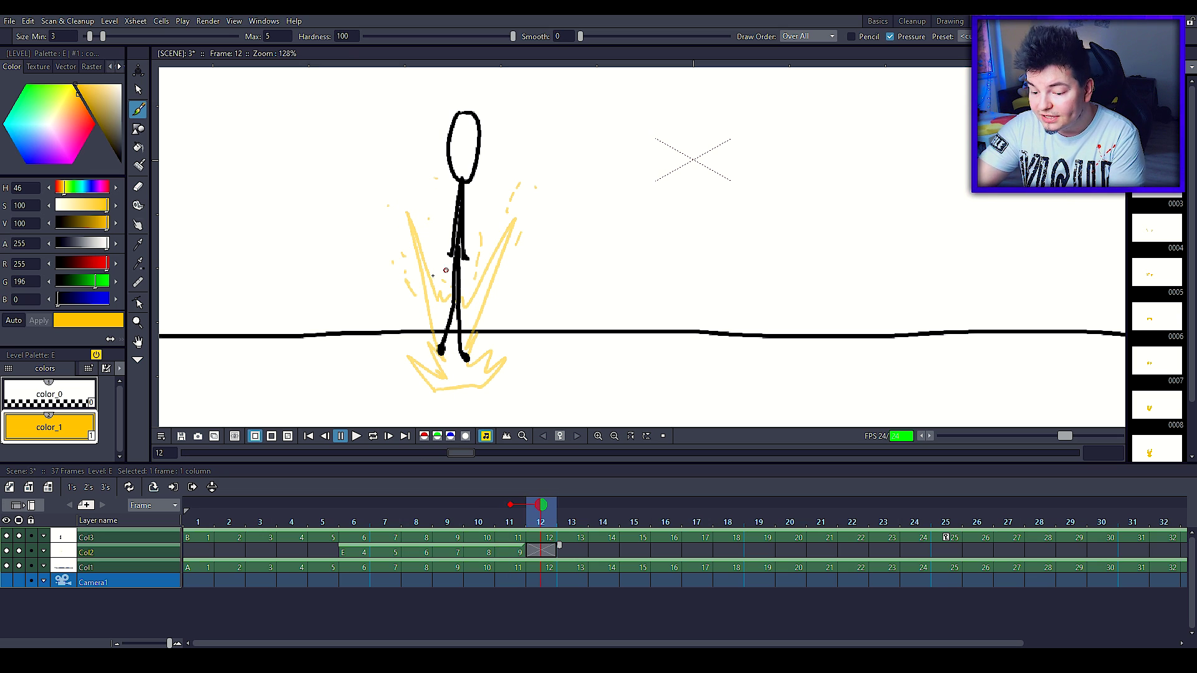
{"action": "left_click", "coordinate": [405, 275]}
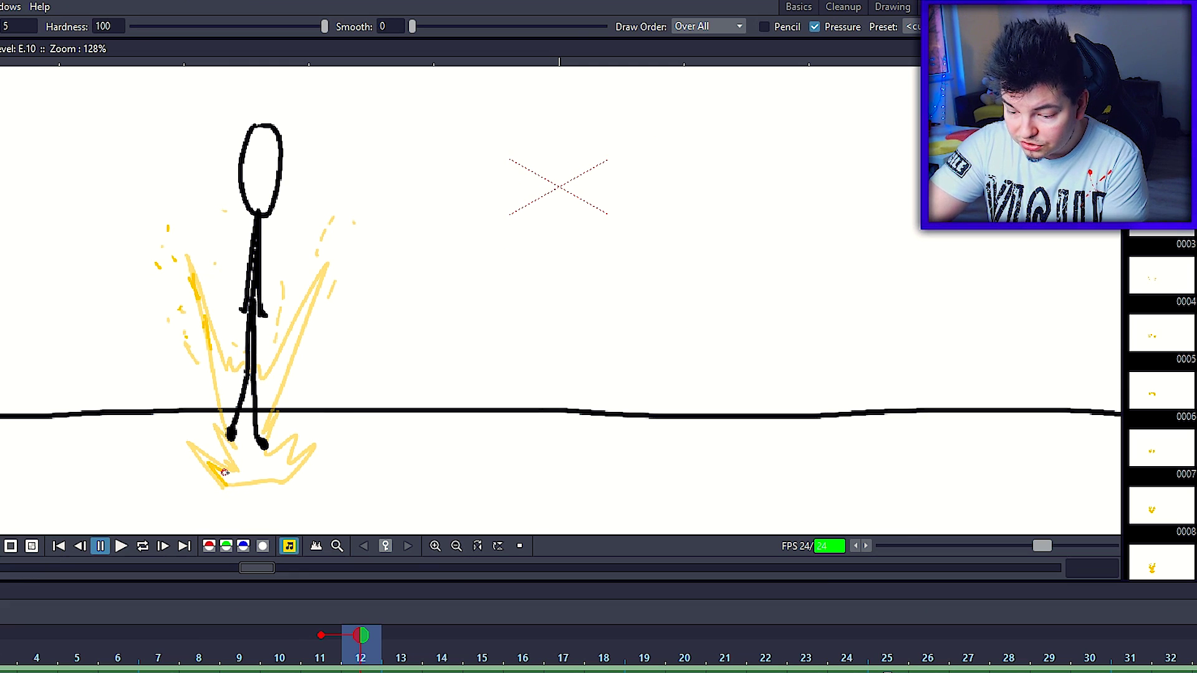
{"action": "left_click_drag", "start_coordinate": [223, 481], "coordinate": [245, 433]}
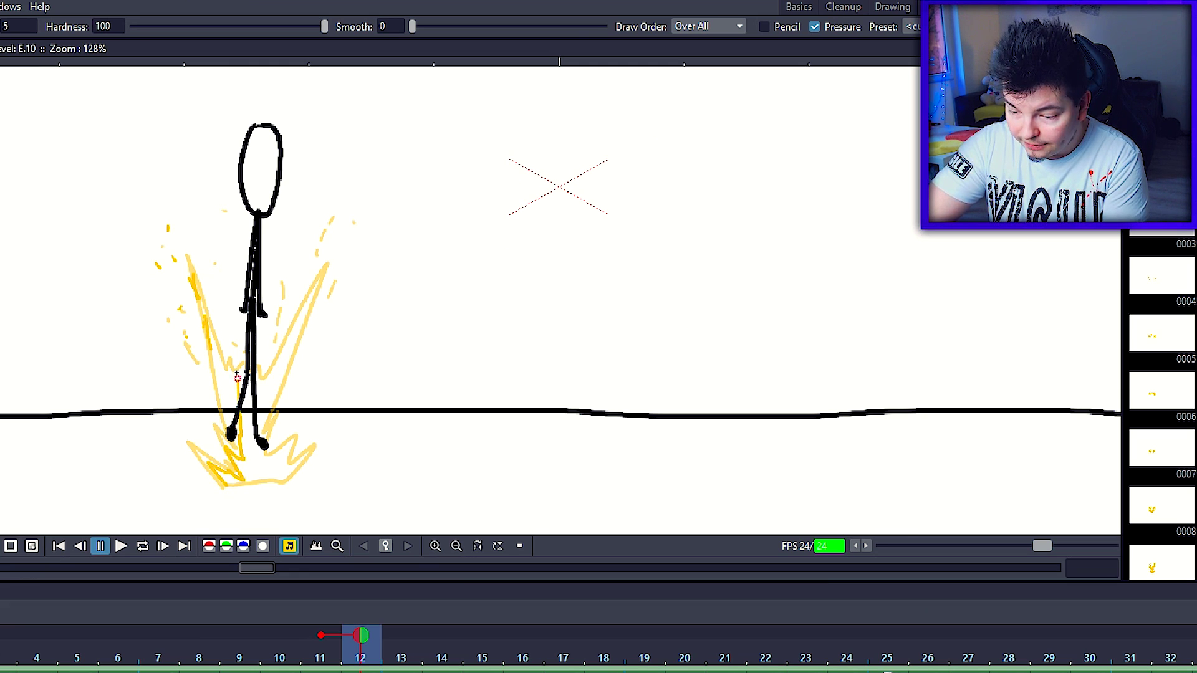
{"action": "left_click_drag", "start_coordinate": [492, 375], "coordinate": [488, 390]}
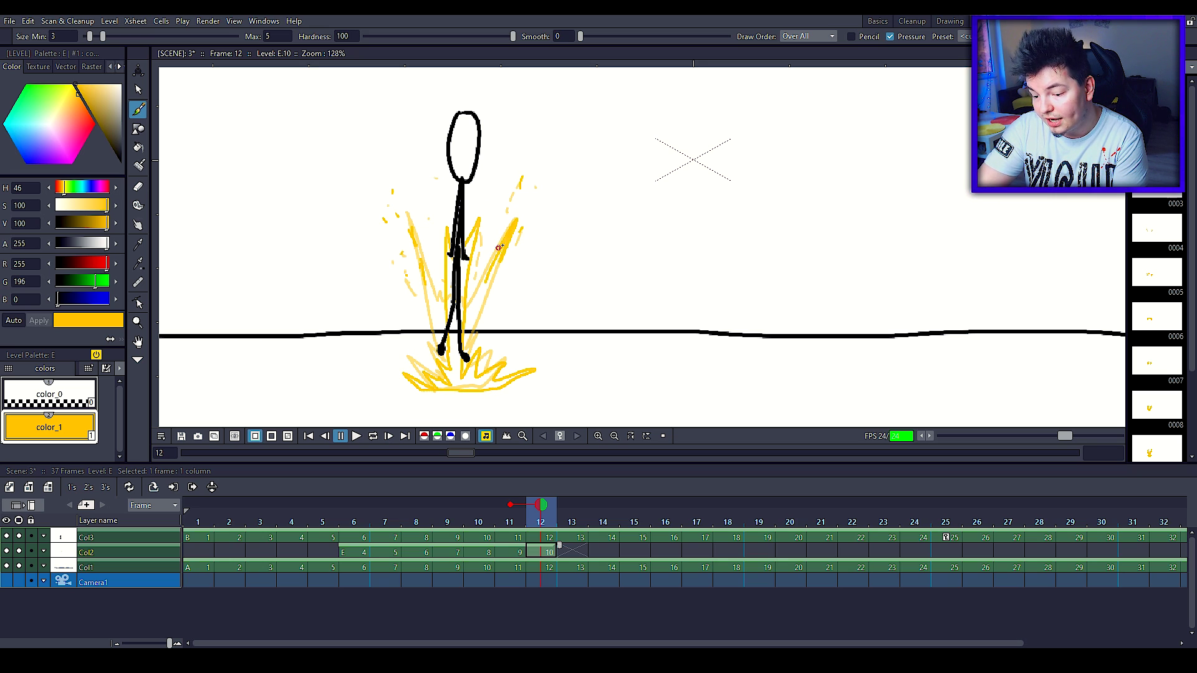
{"action": "key", "text": "."}
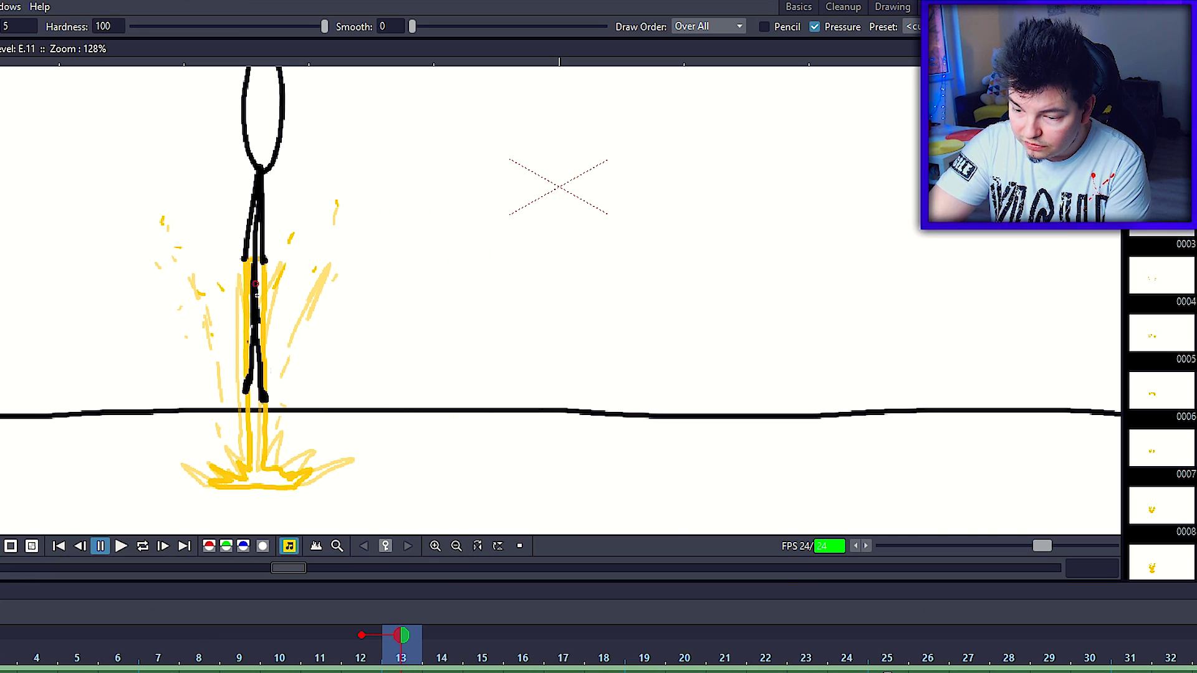
{"action": "left_click_drag", "start_coordinate": [458, 216], "coordinate": [459, 321]}
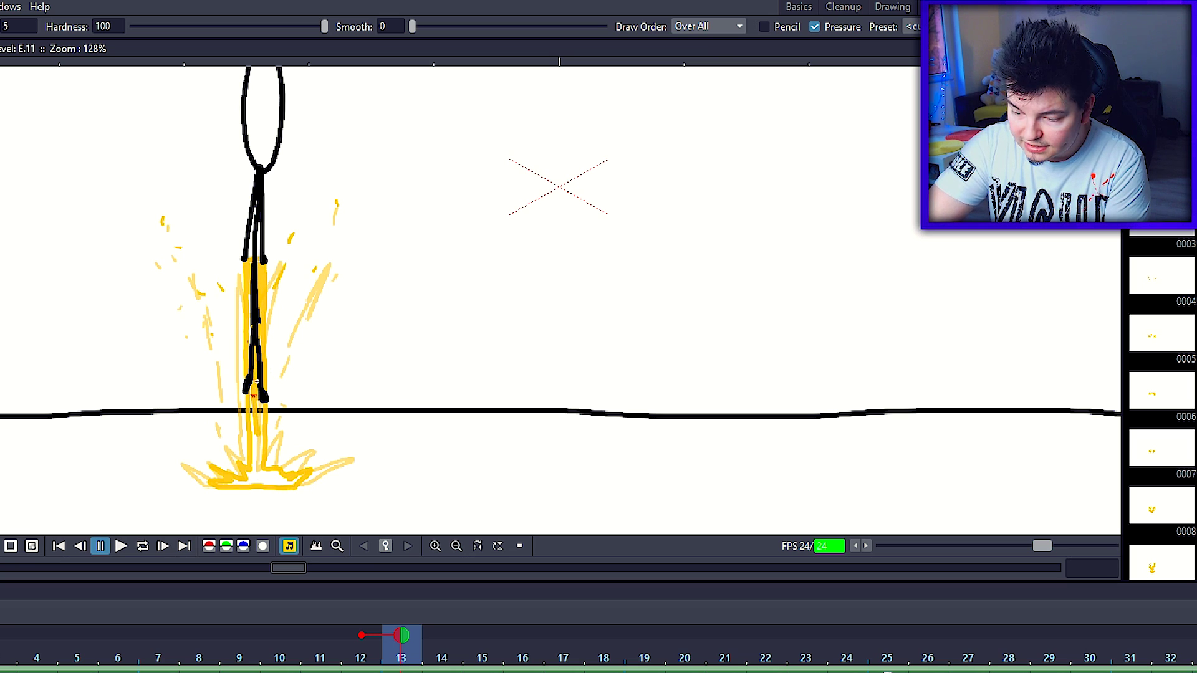
{"action": "mouse_move", "coordinate": [302, 457]}
{"action": "left_mouse_down"}
{"action": "mouse_move", "coordinate": [318, 441]}
{"action": "mouse_move", "coordinate": [369, 441]}
{"action": "left_mouse_up"}
- Paint the yellow trail to the ground and sparks by the feet on frames 15–17
{"action": "key", "text": "."}
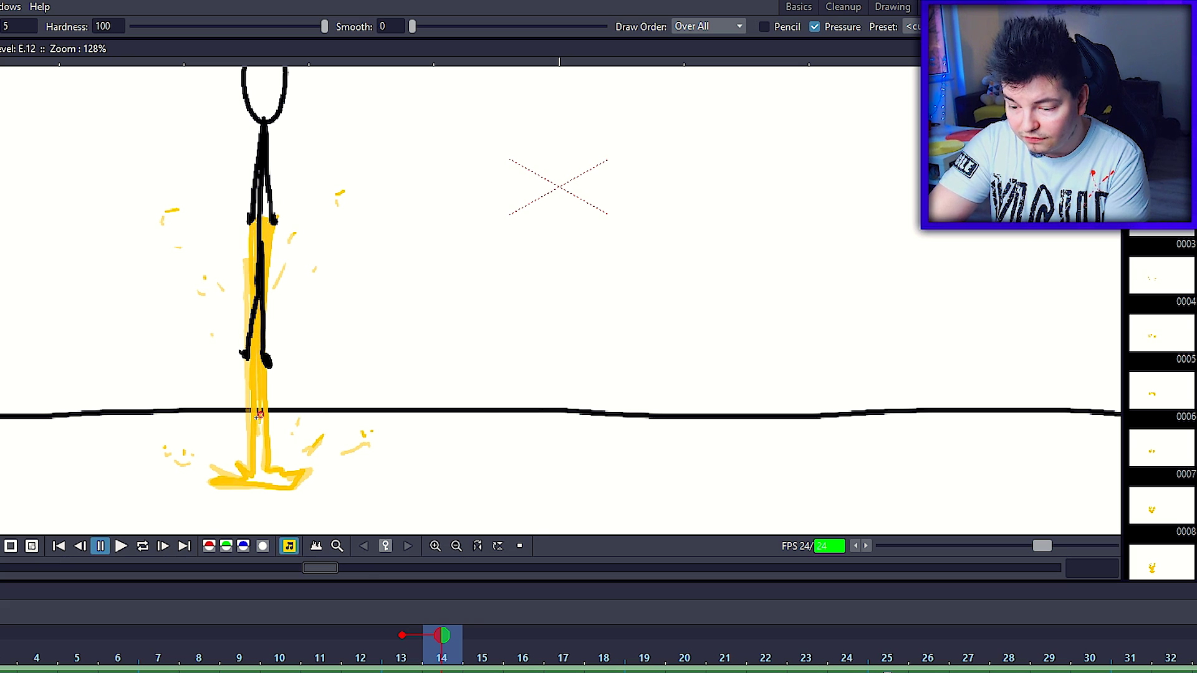
{"action": "key", "text": "."}
{"action": "left_click_drag", "start_coordinate": [253, 187], "coordinate": [253, 472]}
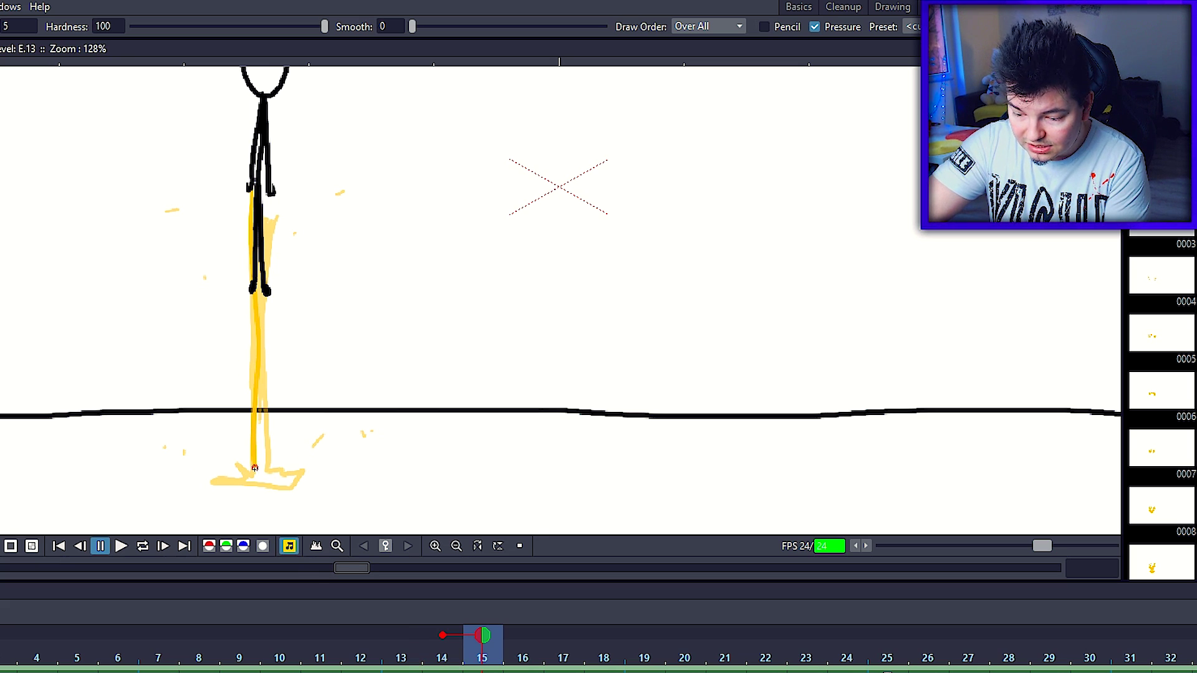
{"action": "mouse_move", "coordinate": [213, 431]}
{"action": "left_mouse_down"}
{"action": "mouse_move", "coordinate": [250, 474]}
{"action": "mouse_move", "coordinate": [190, 484]}
{"action": "mouse_move", "coordinate": [301, 486]}
{"action": "left_mouse_up"}
{"action": "key", "text": "."}
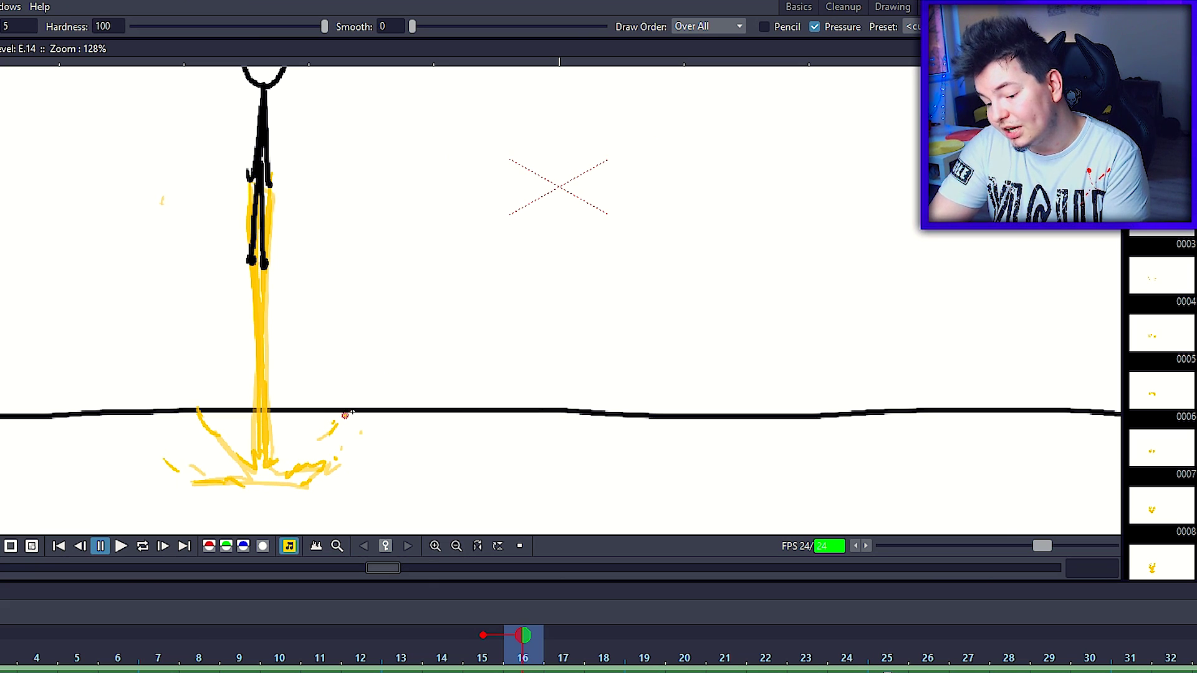
{"action": "key", "text": "."}
{"action": "left_click_drag", "start_coordinate": [314, 462], "coordinate": [333, 449]}
{"action": "left_click", "coordinate": [343, 410]}
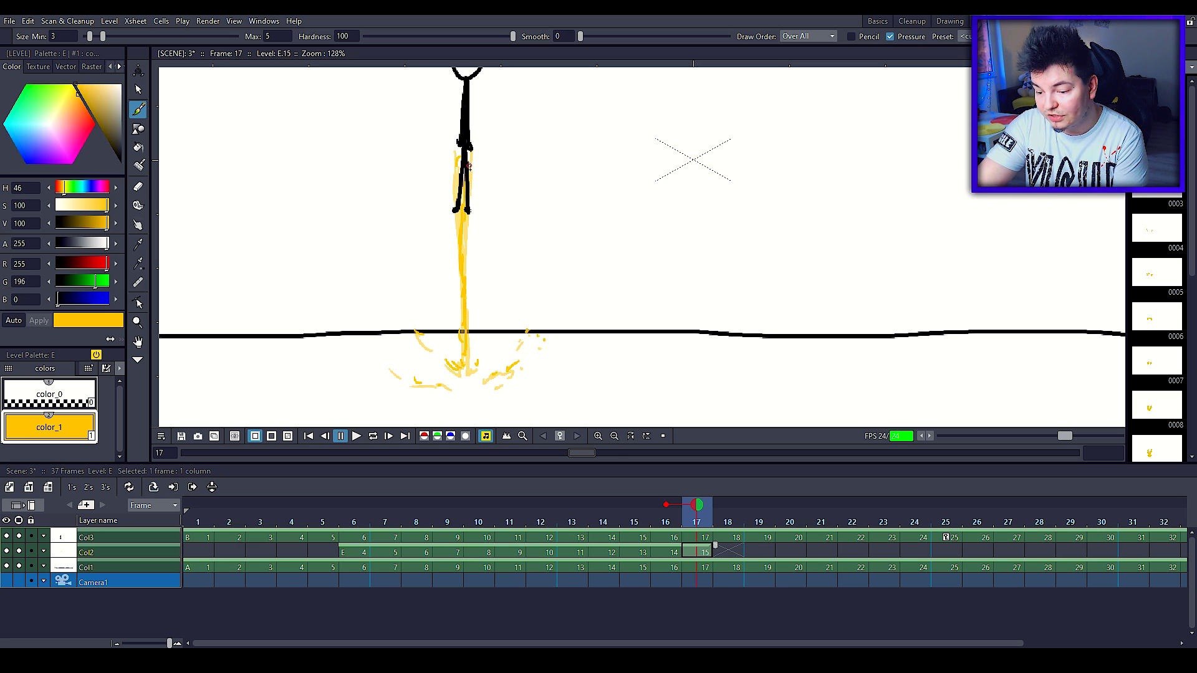
- Brush the yellow leg streak and foot splash on frame 18, then start frame 19's stroke
{"action": "key", "text": "."}
{"action": "left_click_drag", "start_coordinate": [465, 206], "coordinate": [468, 345]}
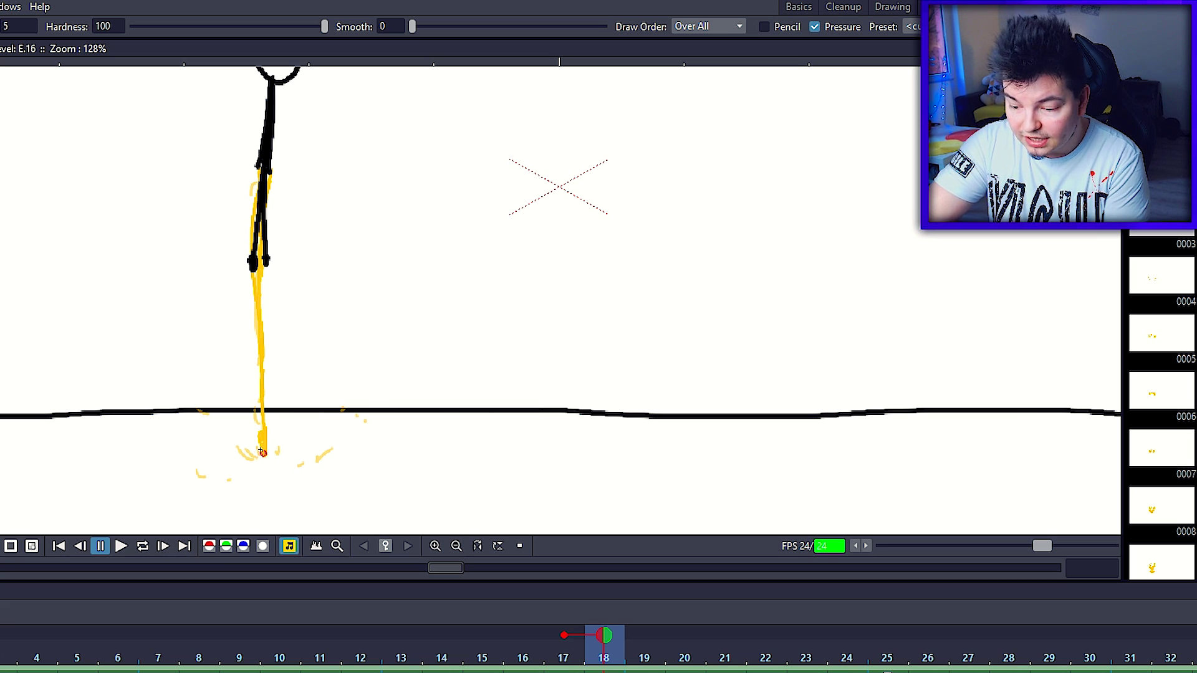
{"action": "mouse_move", "coordinate": [262, 452]}
{"action": "left_mouse_down"}
{"action": "mouse_move", "coordinate": [240, 452]}
{"action": "mouse_move", "coordinate": [318, 450]}
{"action": "left_mouse_up"}
{"action": "left_click_drag", "start_coordinate": [265, 381], "coordinate": [271, 491]}
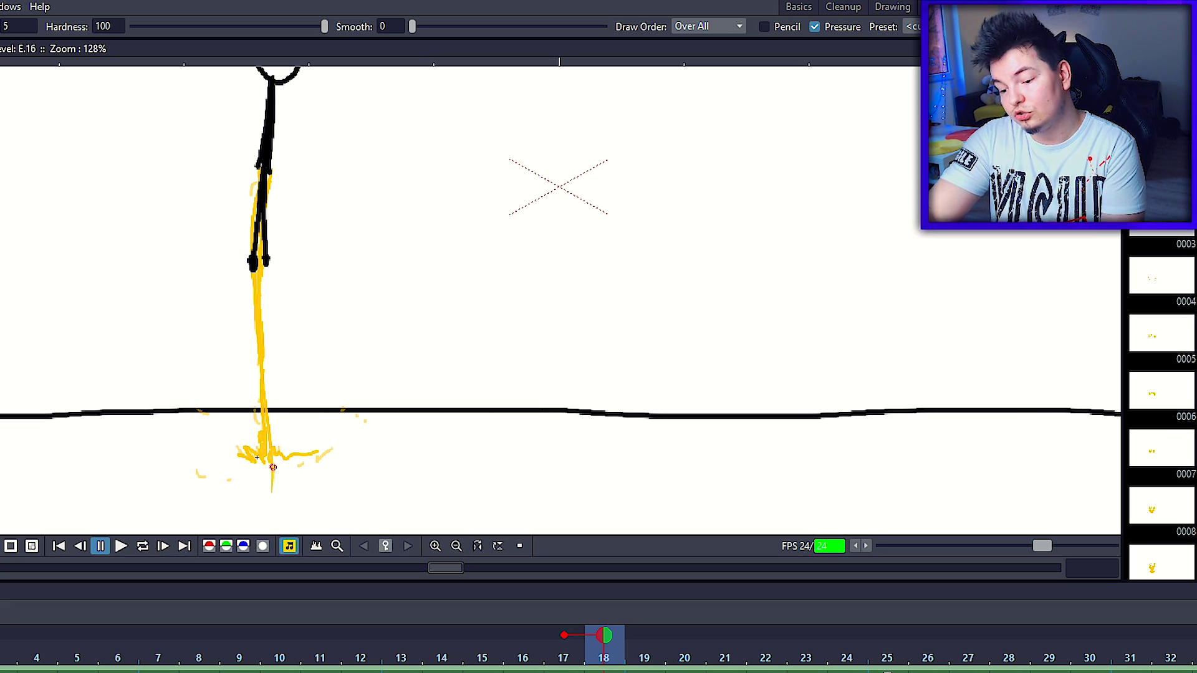
{"action": "key", "text": "."}
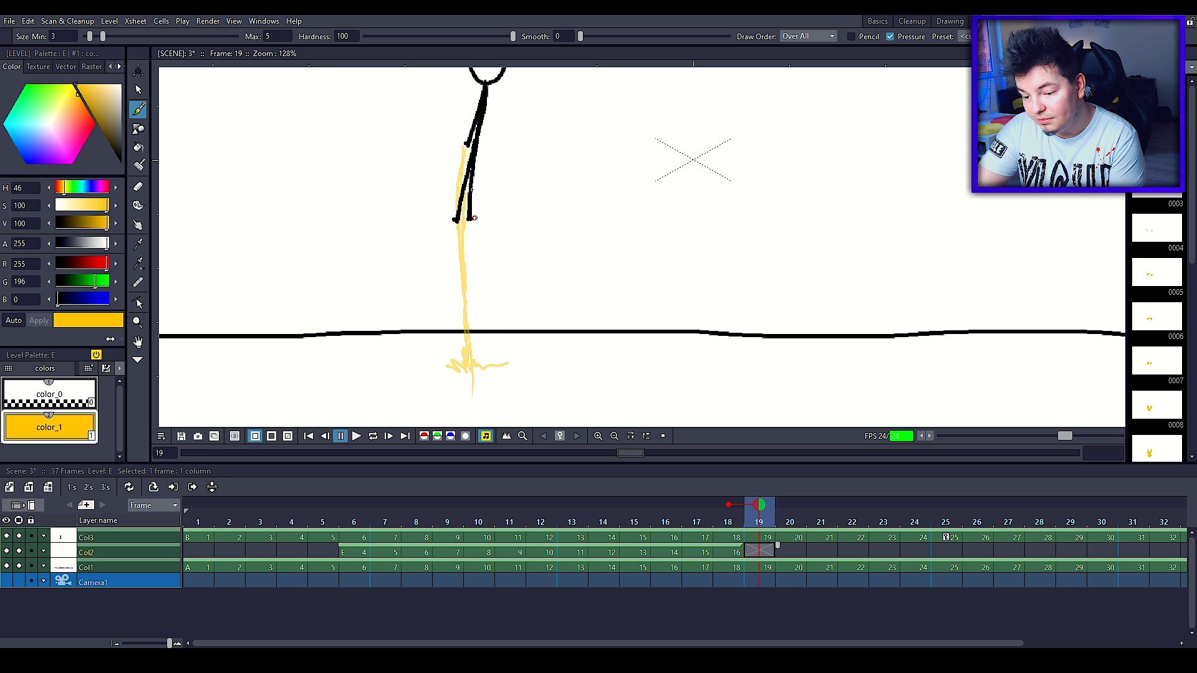
{"action": "left_click_drag", "start_coordinate": [467, 145], "coordinate": [464, 165]}
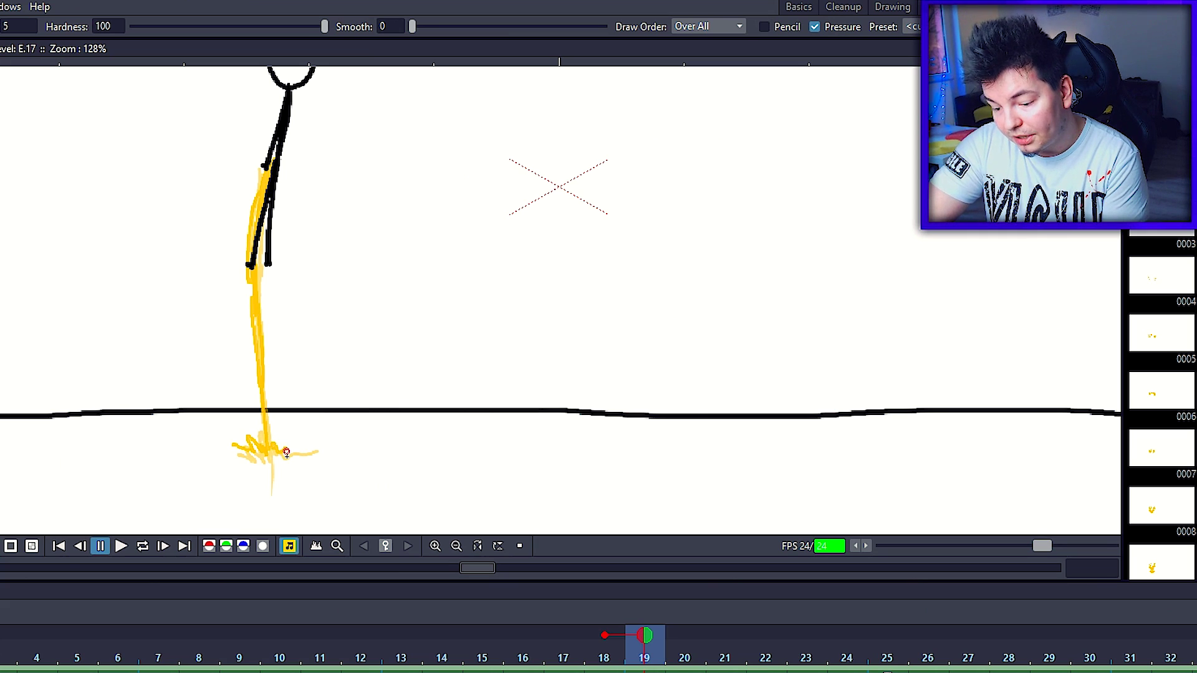
- Paint bold yellow trails from hip to ground on frames 20 through 22
{"action": "key", "text": "."}
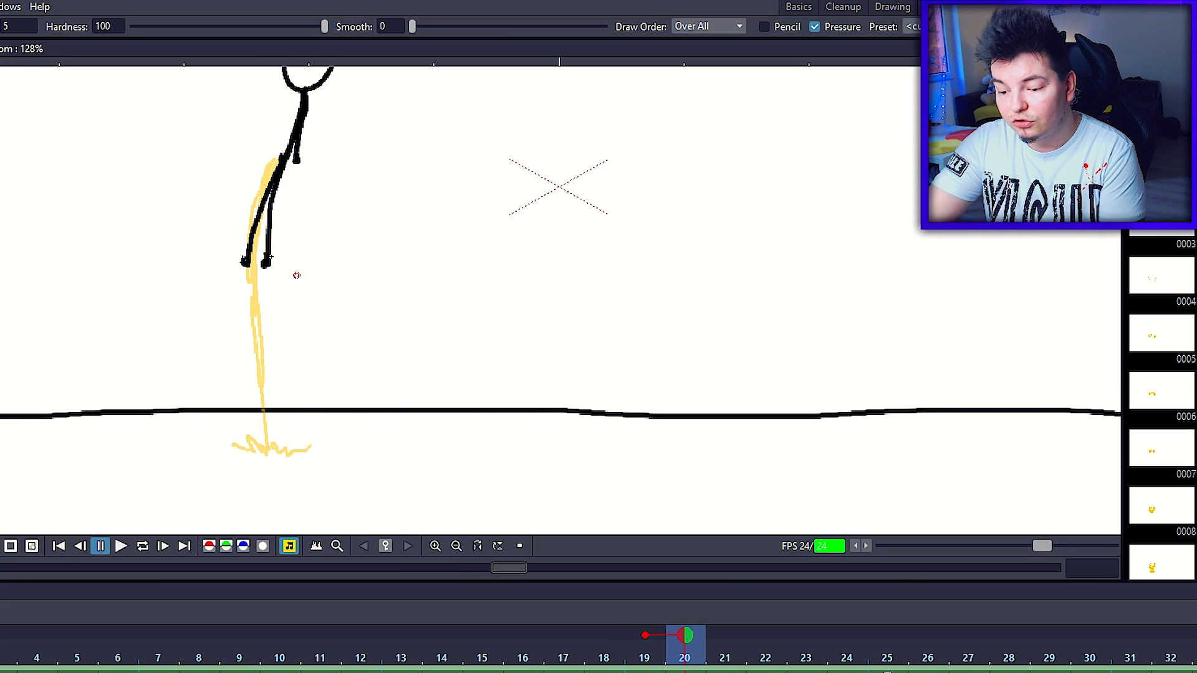
{"action": "left_click_drag", "start_coordinate": [289, 156], "coordinate": [264, 422]}
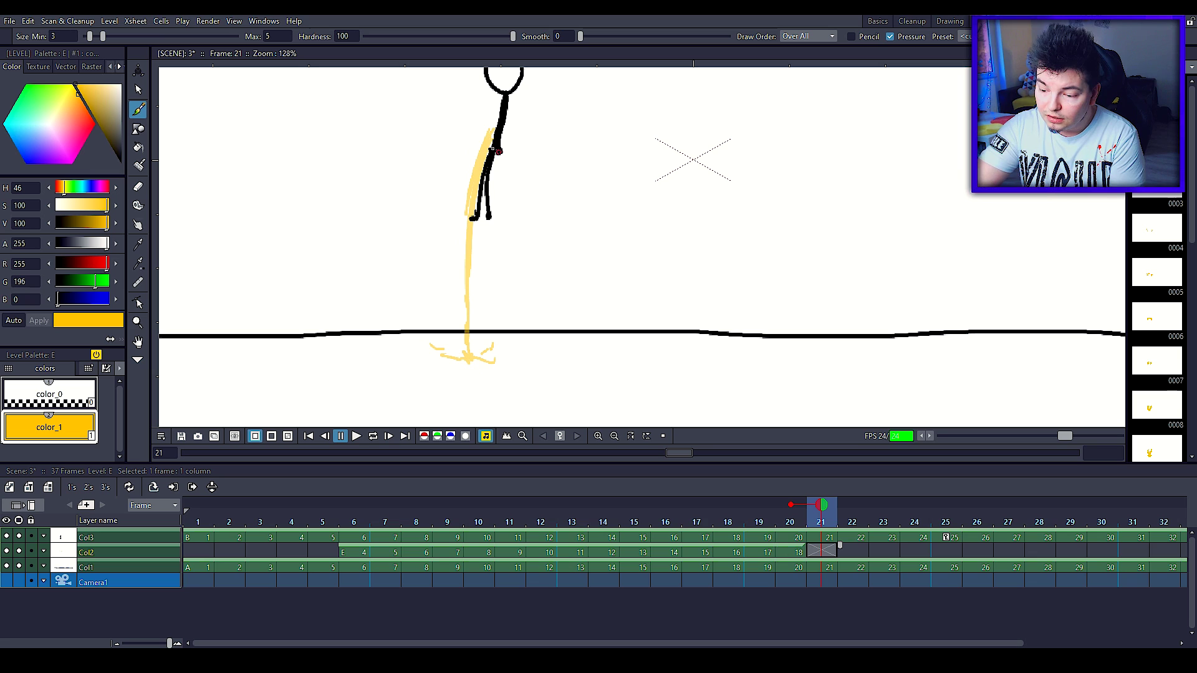
{"action": "key", "text": "."}
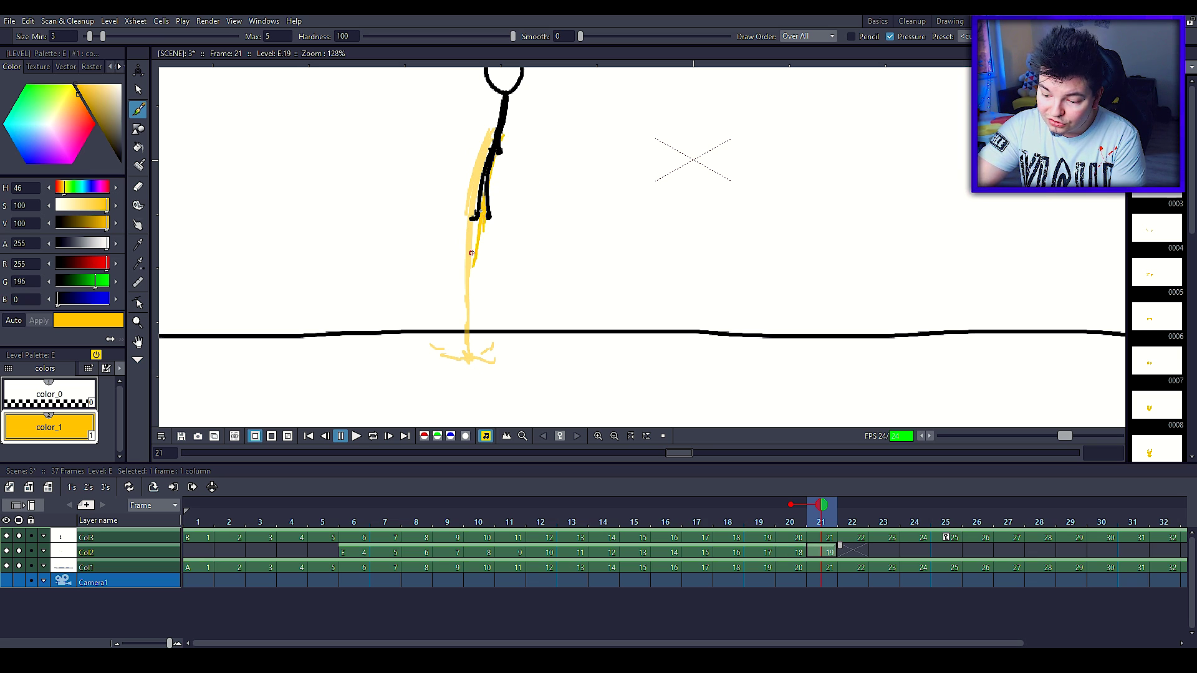
{"action": "left_click_drag", "start_coordinate": [491, 194], "coordinate": [478, 342]}
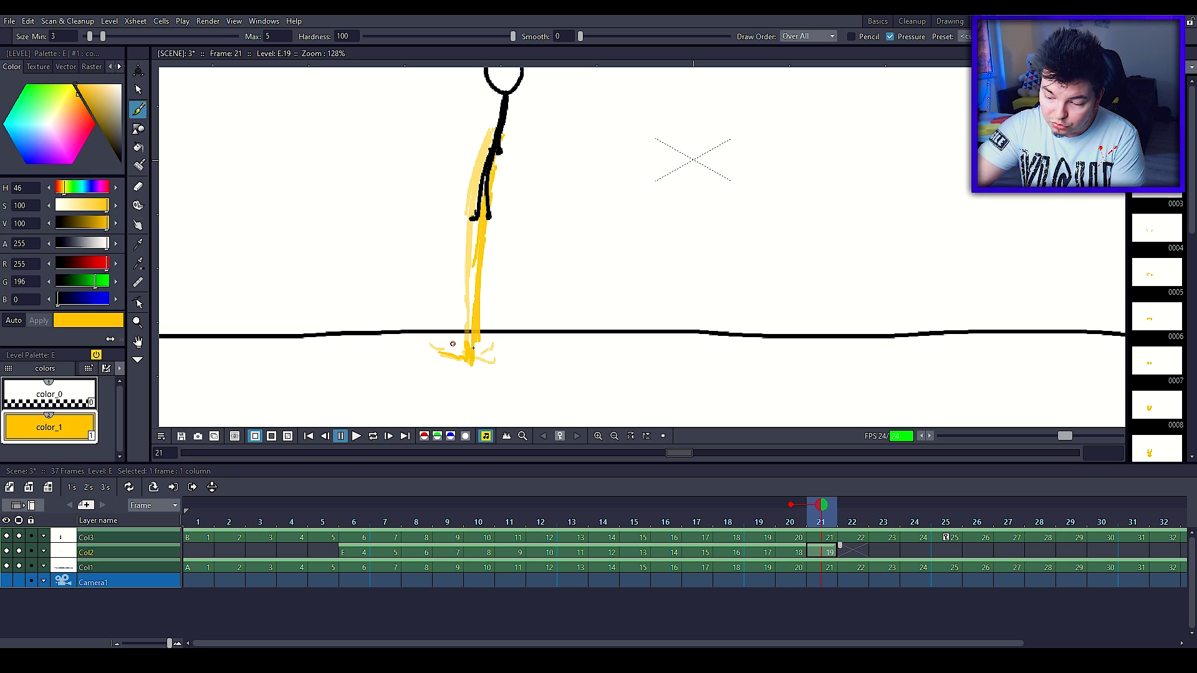
{"action": "key", "text": "."}
{"action": "left_click_drag", "start_coordinate": [495, 219], "coordinate": [511, 151]}
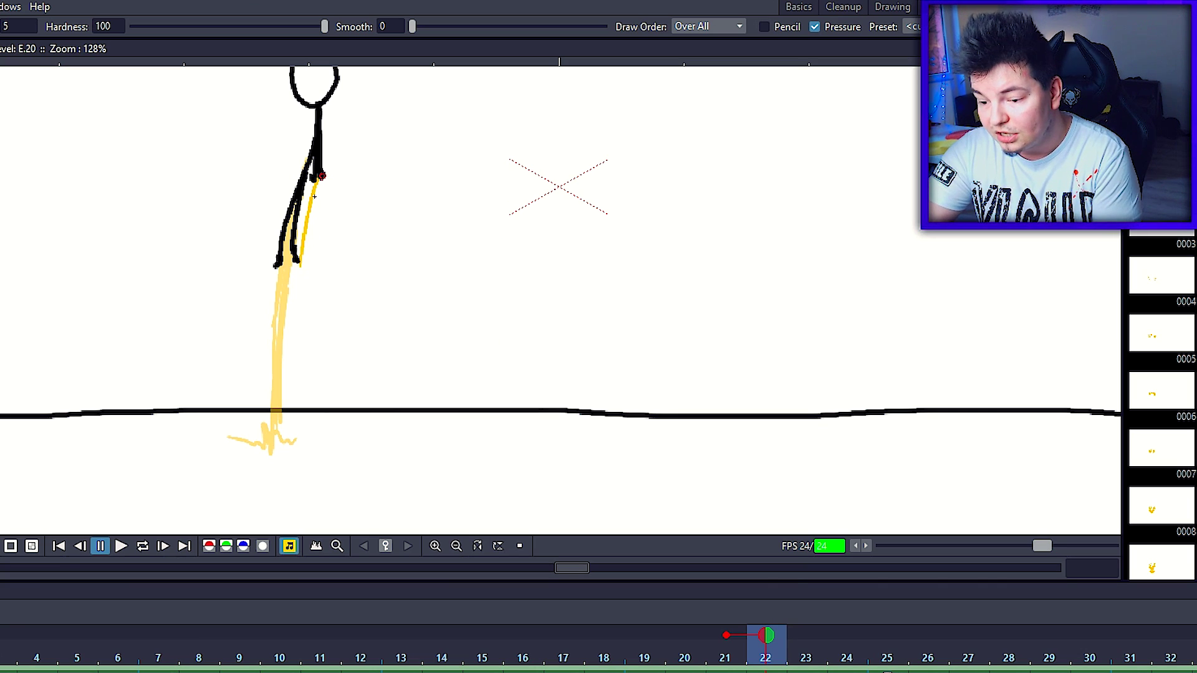
{"action": "mouse_move", "coordinate": [322, 176]}
{"action": "left_mouse_down"}
{"action": "mouse_move", "coordinate": [284, 335]}
{"action": "mouse_move", "coordinate": [285, 416]}
{"action": "left_mouse_up"}
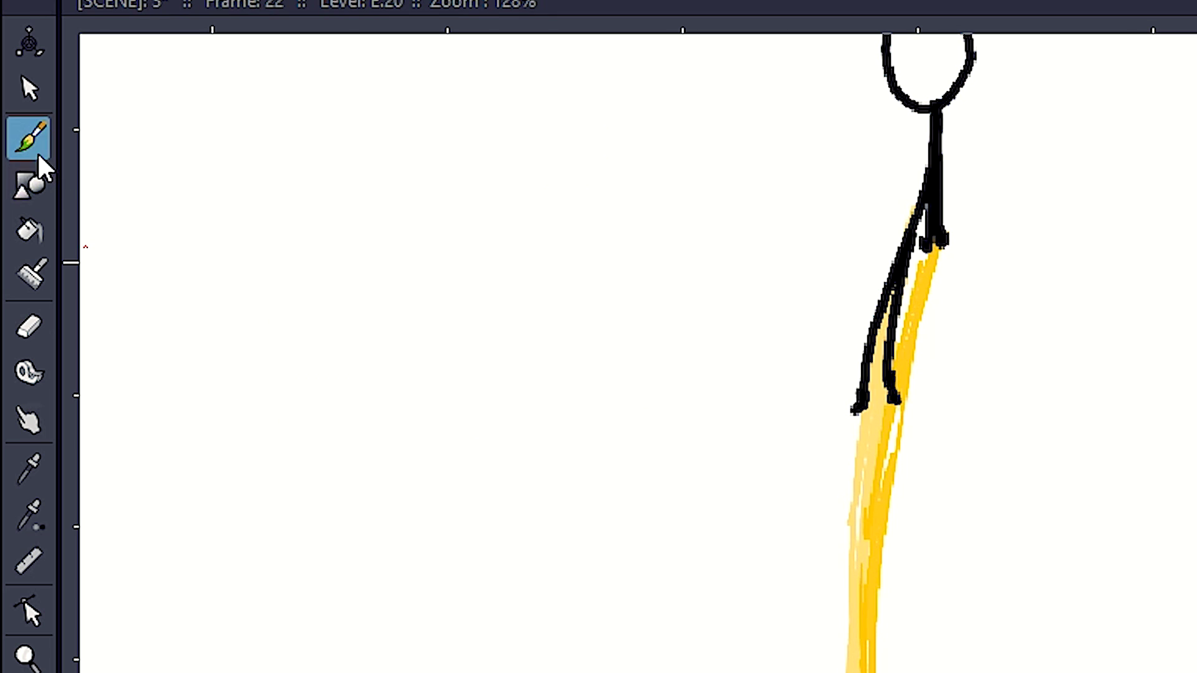
- Move and tilt the yellow trail stroke on frame 22 with the Selection tool
{"action": "left_click", "coordinate": [29, 88]}
{"action": "left_click", "coordinate": [826, 622]}
{"action": "left_click_drag", "start_coordinate": [826, 623], "coordinate": [804, 667]}
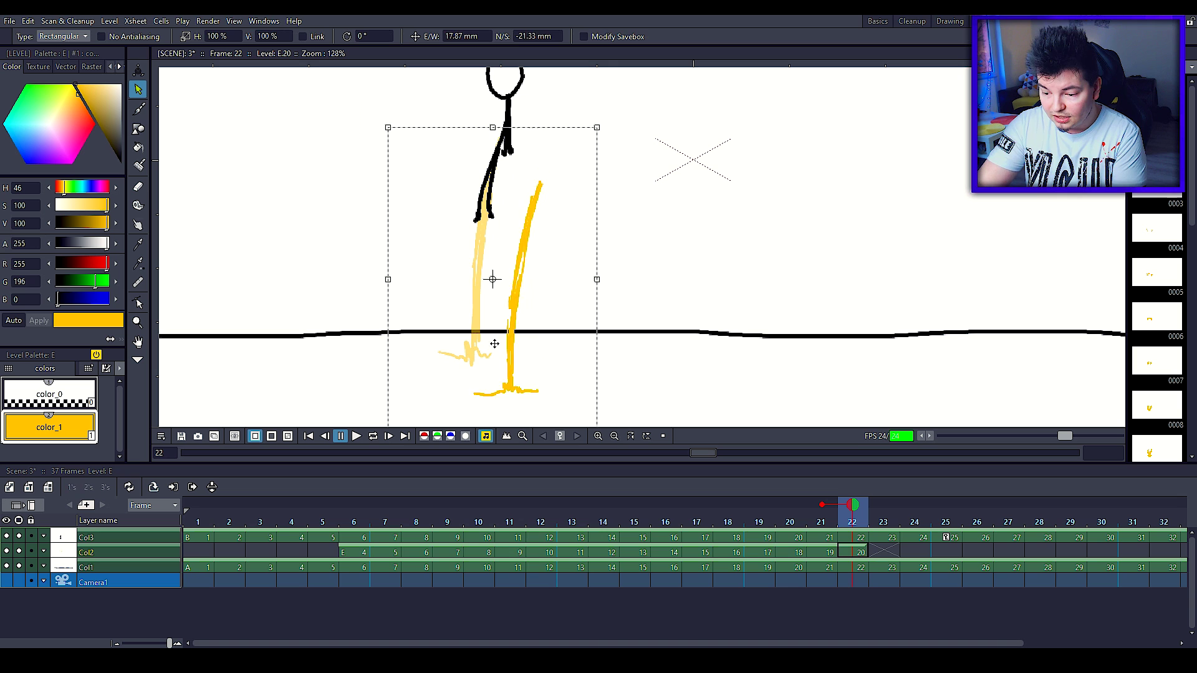
{"action": "left_click", "coordinate": [665, 186]}
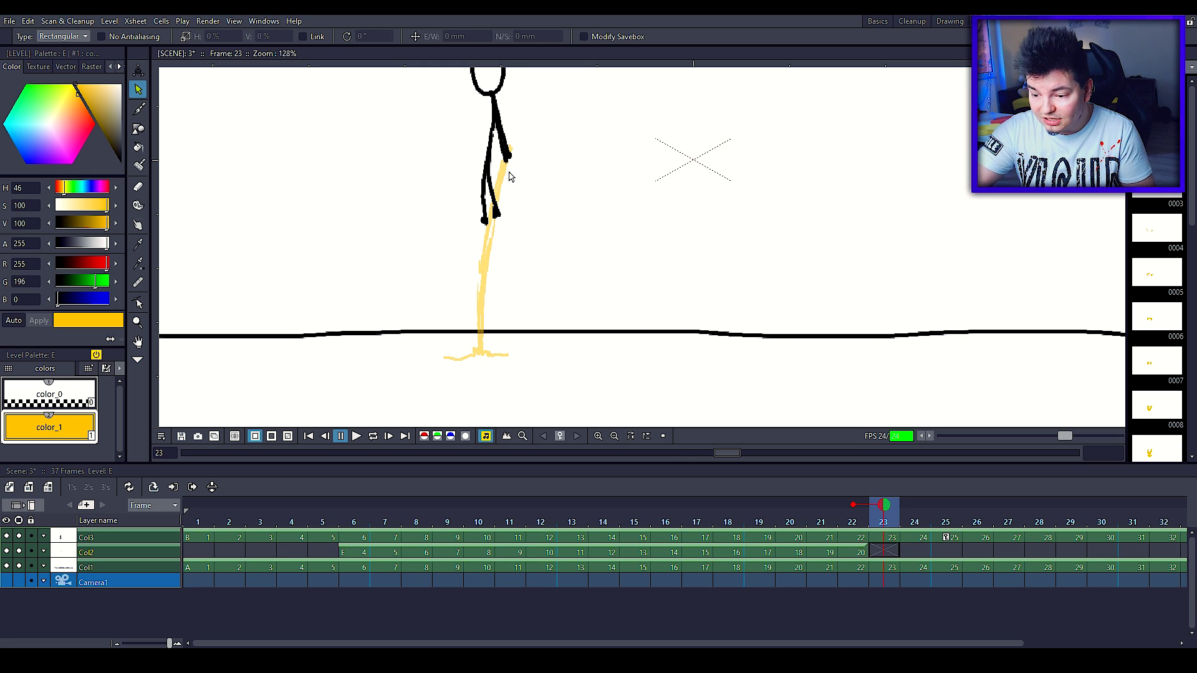
{"action": "key", "text": "b"}
- Draw yellow trail strokes from leg to ground on frames 23 through 26
{"action": "key", "text": "period"}
{"action": "left_click_drag", "start_coordinate": [499, 145], "coordinate": [513, 335]}
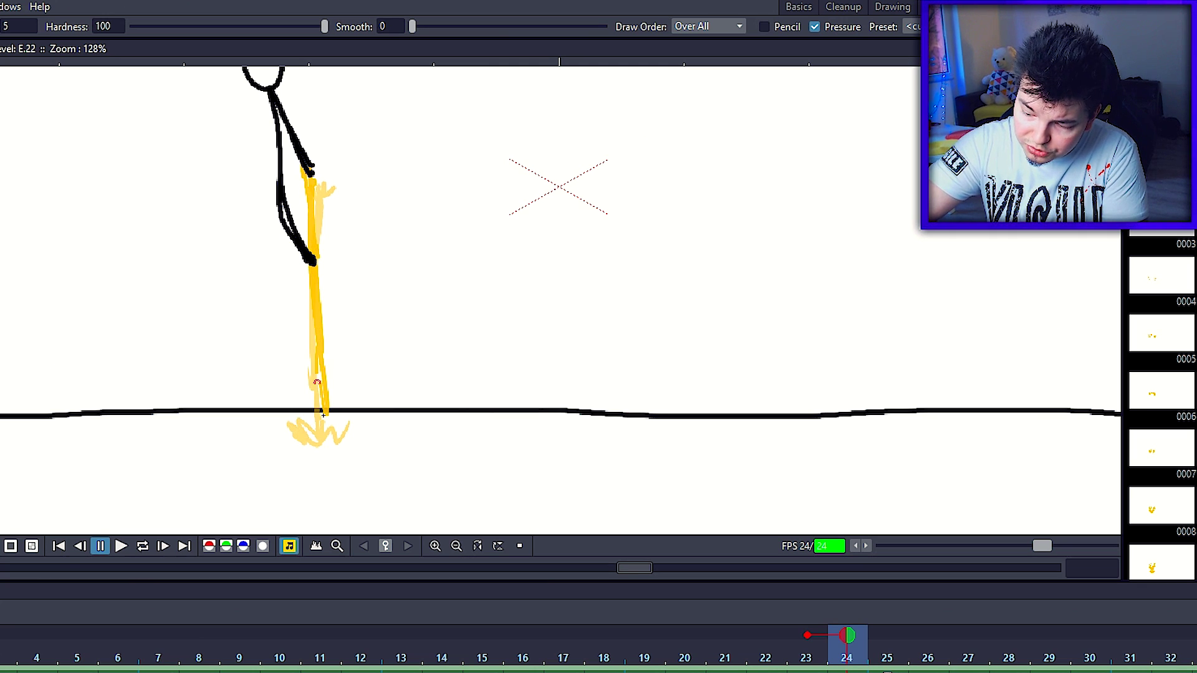
{"action": "key", "text": "period"}
{"action": "left_click_drag", "start_coordinate": [294, 165], "coordinate": [316, 423]}
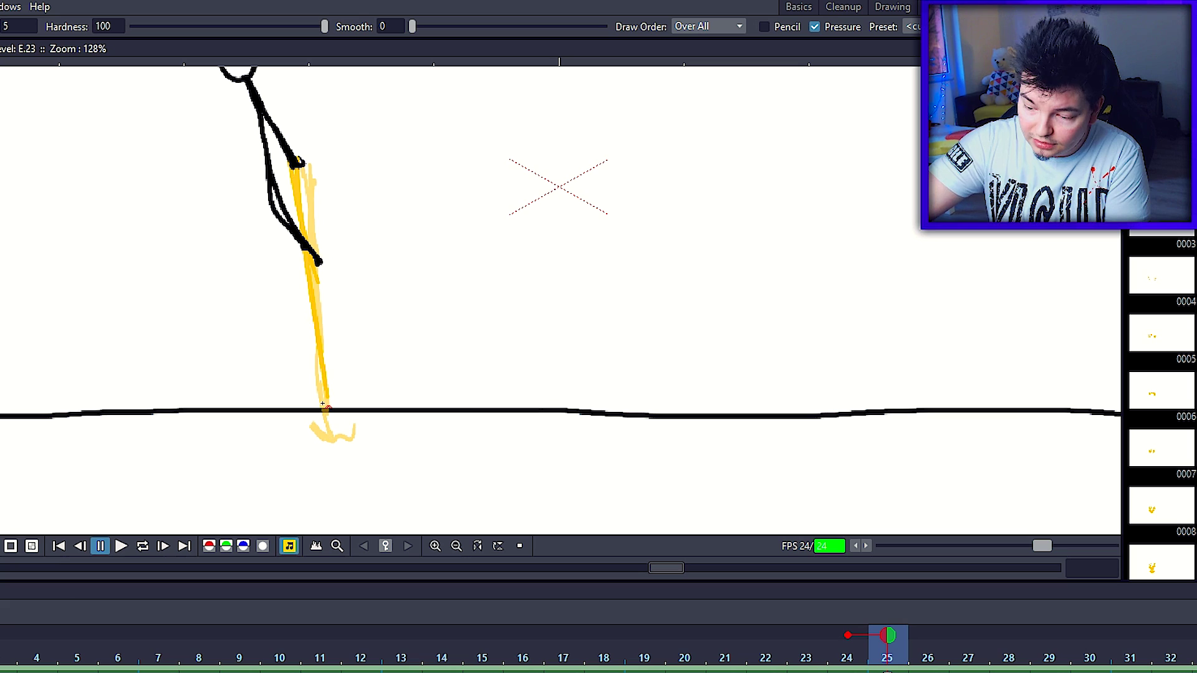
{"action": "key", "text": "period"}
{"action": "left_click_drag", "start_coordinate": [270, 143], "coordinate": [325, 409]}
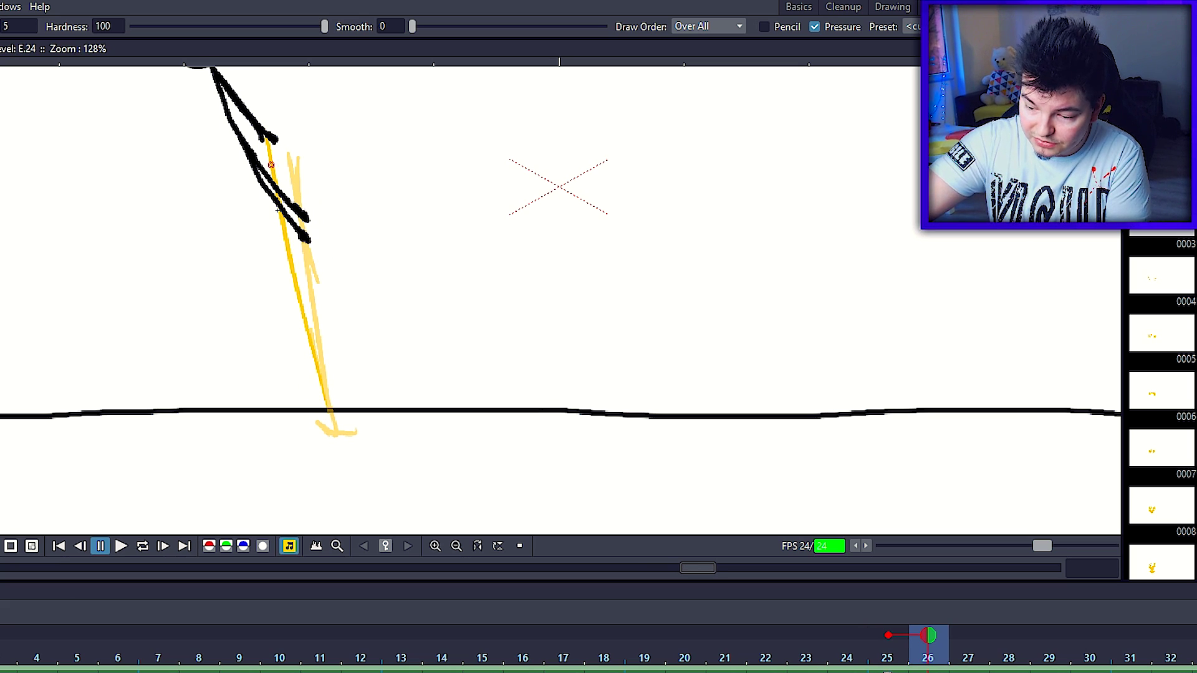
{"action": "left_click_drag", "start_coordinate": [275, 206], "coordinate": [330, 430]}
- Advance to frame 28 and pan the view to follow the figure's trail across the sky
{"action": "key", "text": "period"}
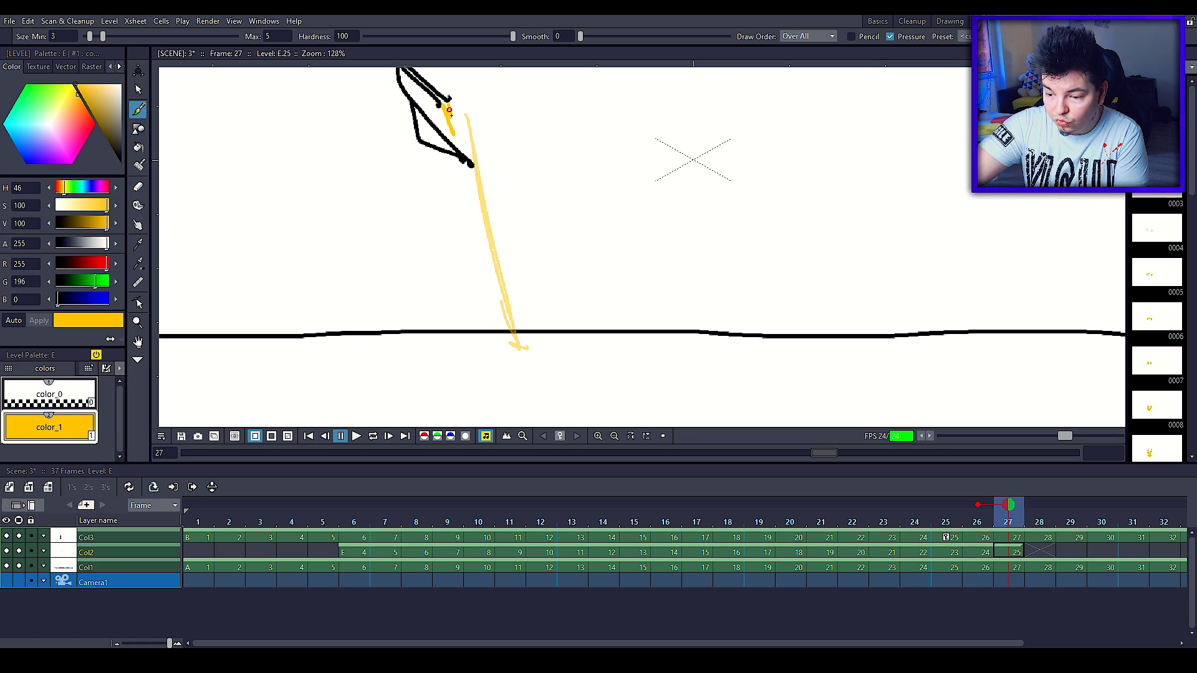
{"action": "key", "text": "period"}
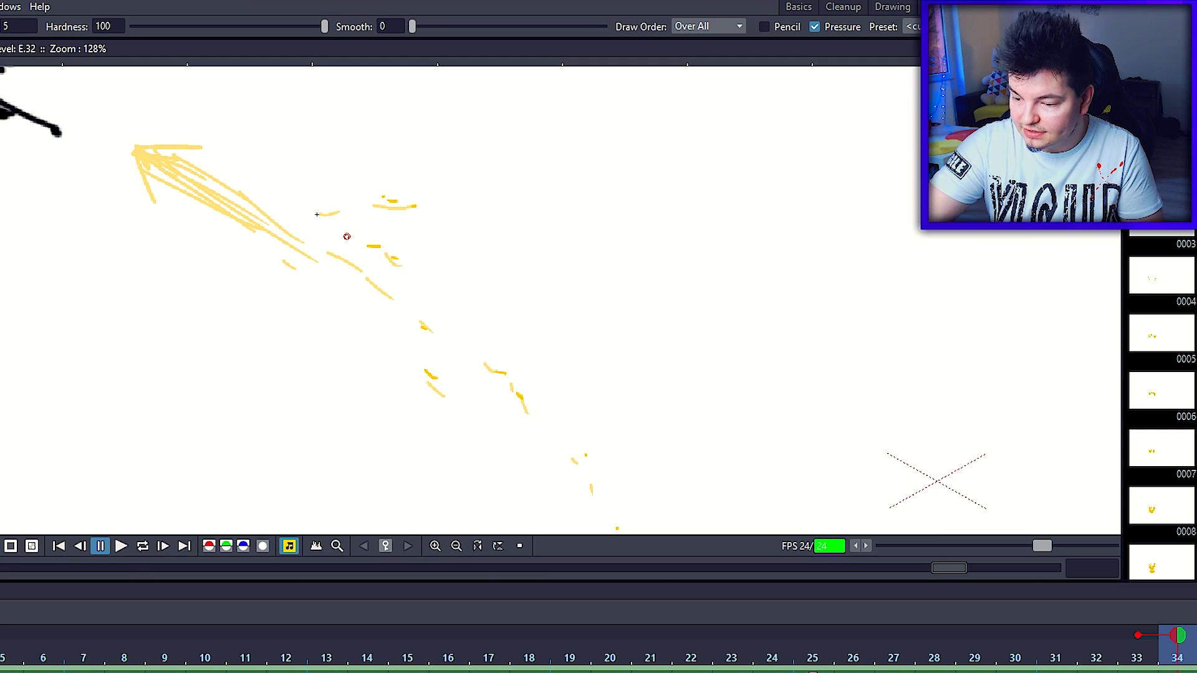
{"action": "left_click_drag", "start_coordinate": [142, 174], "coordinate": [188, 220]}
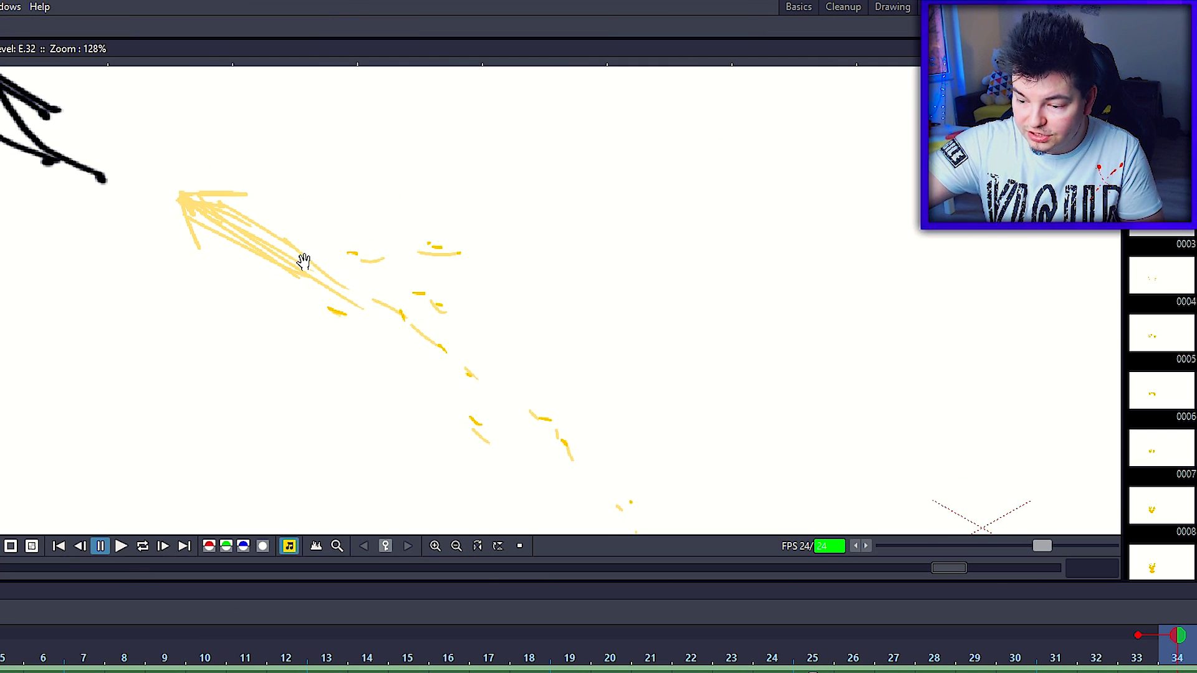
{"action": "key", "text": "b"}
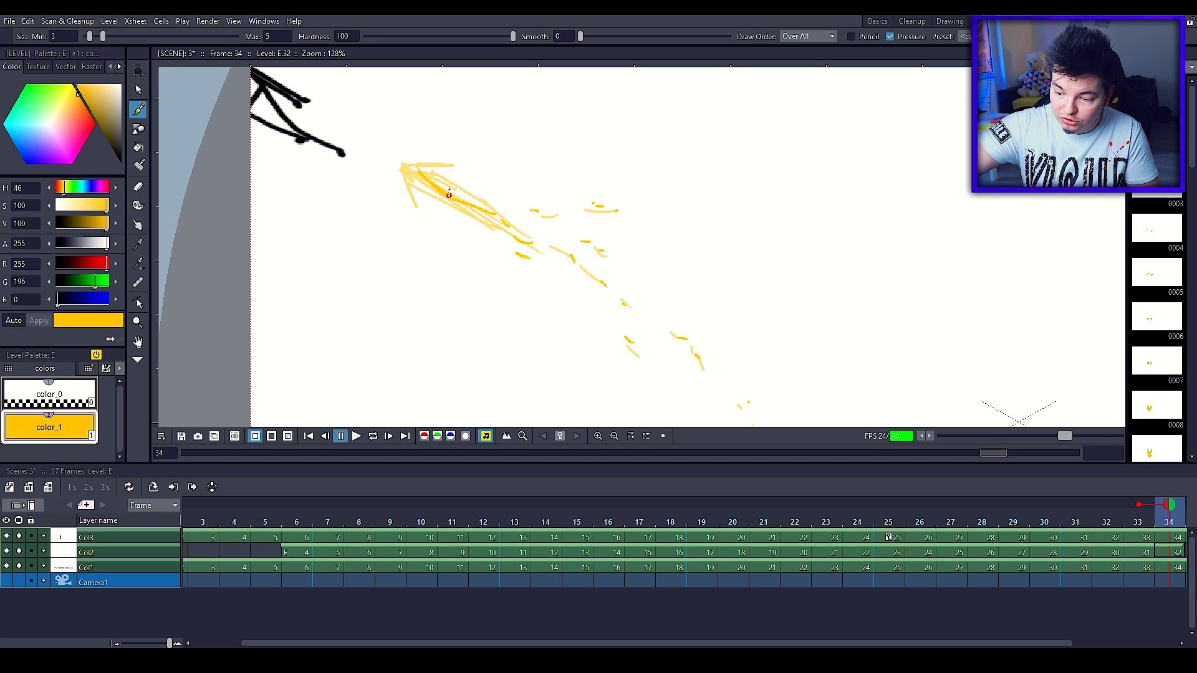
{"action": "key", "text": "space"}
{"action": "mouse_move", "coordinate": [340, 129]}
{"action": "left_mouse_down"}
{"action": "mouse_move", "coordinate": [397, 170]}
{"action": "mouse_move", "coordinate": [365, 189]}
{"action": "left_mouse_up"}
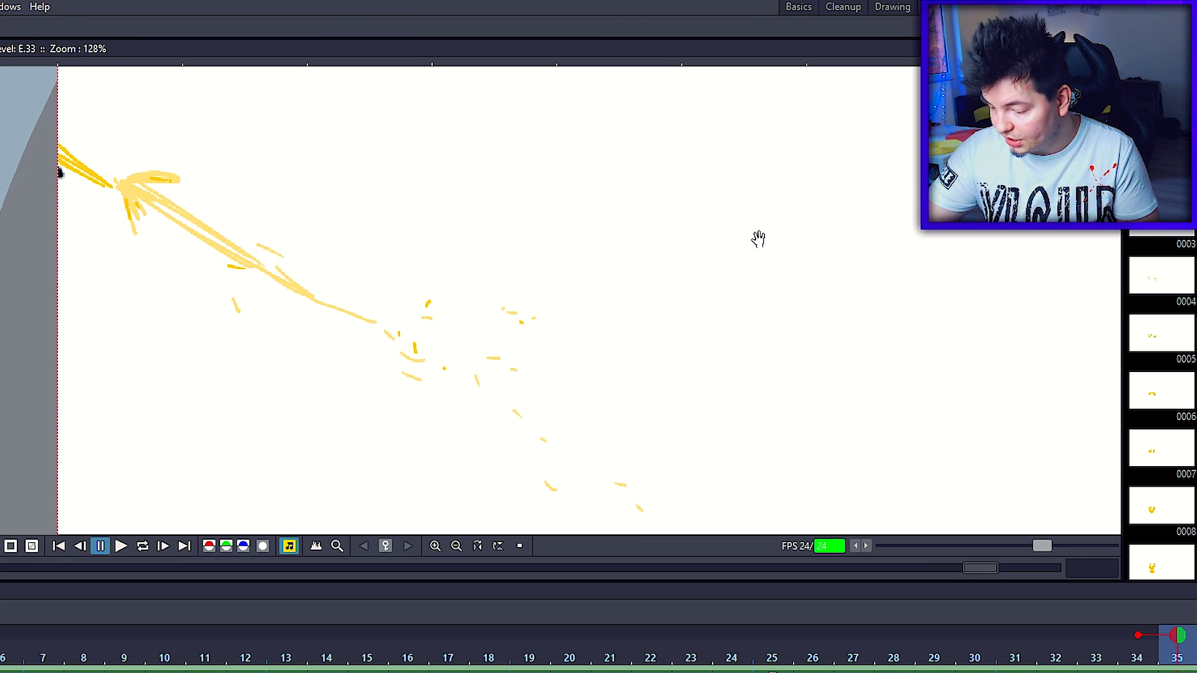
{"action": "left_click_drag", "start_coordinate": [626, 405], "coordinate": [601, 317]}
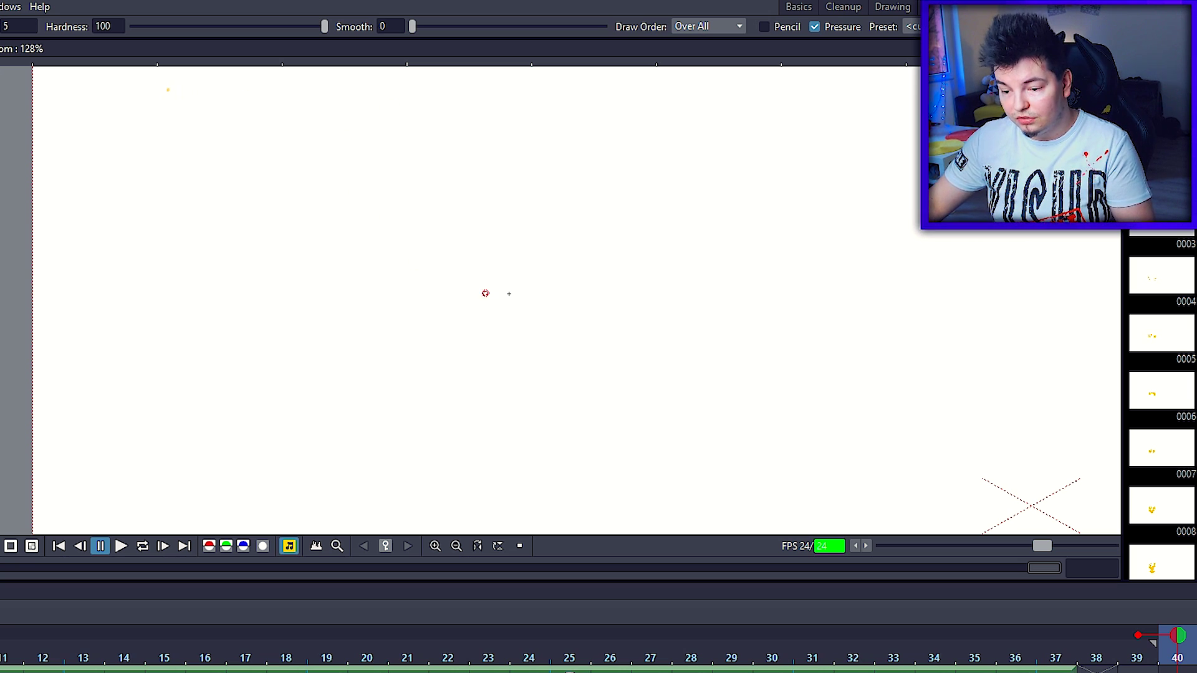
{"action": "left_click_drag", "start_coordinate": [485, 293], "coordinate": [411, 278]}
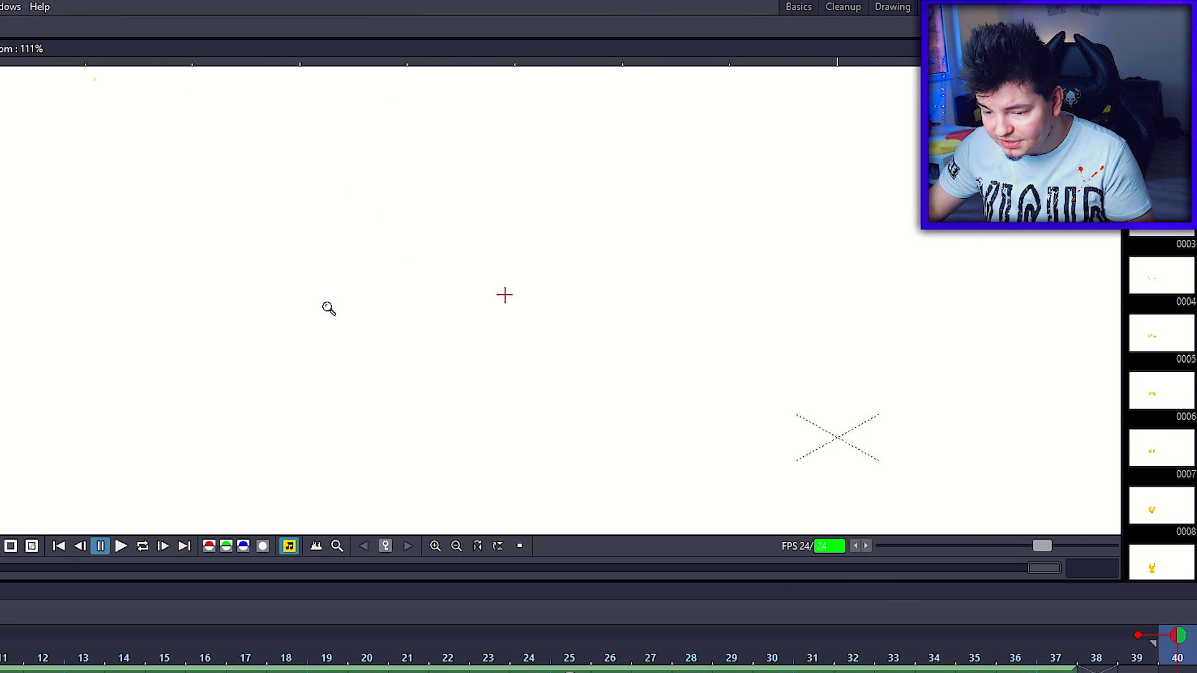
{"action": "left_click_drag", "start_coordinate": [329, 308], "coordinate": [423, 293]}
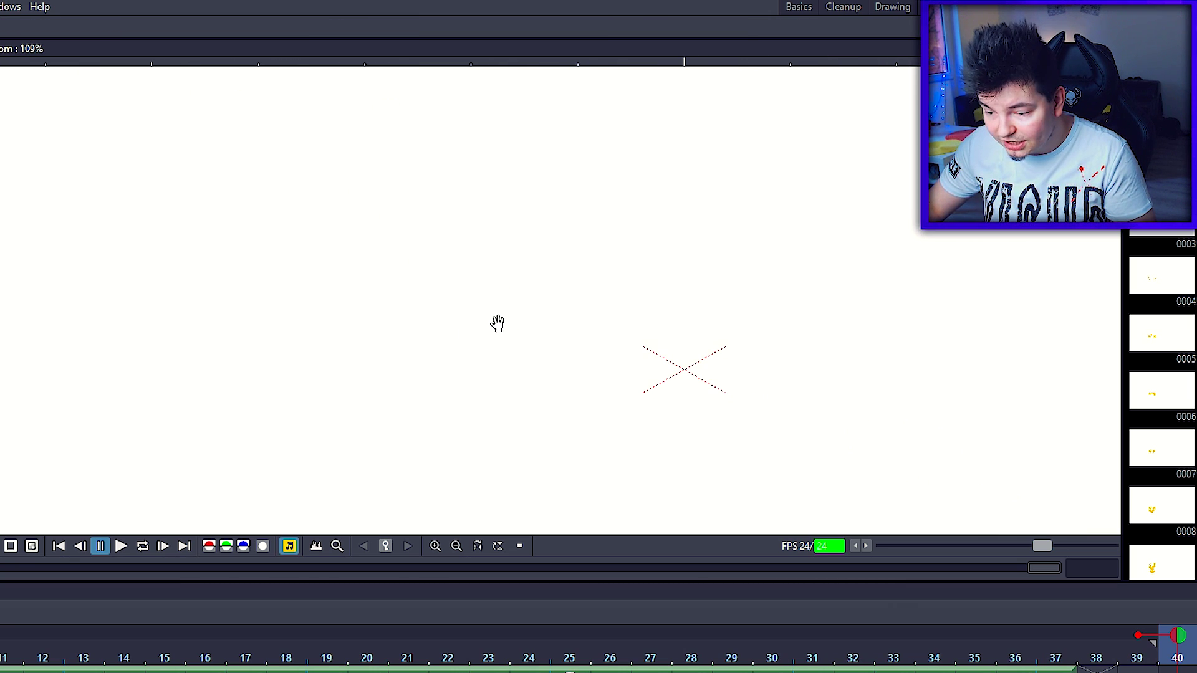
{"action": "scroll", "coordinate": [513, 334], "scroll_direction": "down", "scroll_amount": 3}
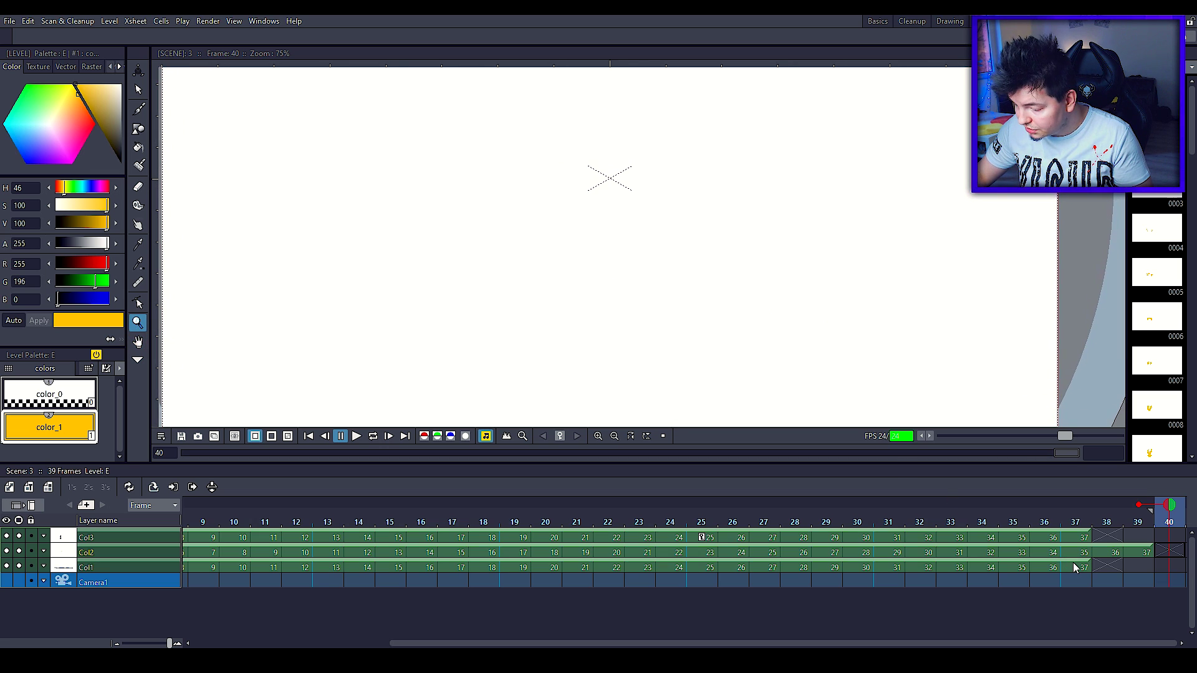
- Add a blank drawing at frame 38 and extend the columns' cells through frame 39
{"action": "left_click", "coordinate": [1081, 537]}
{"action": "key", "text": "alt+d"}
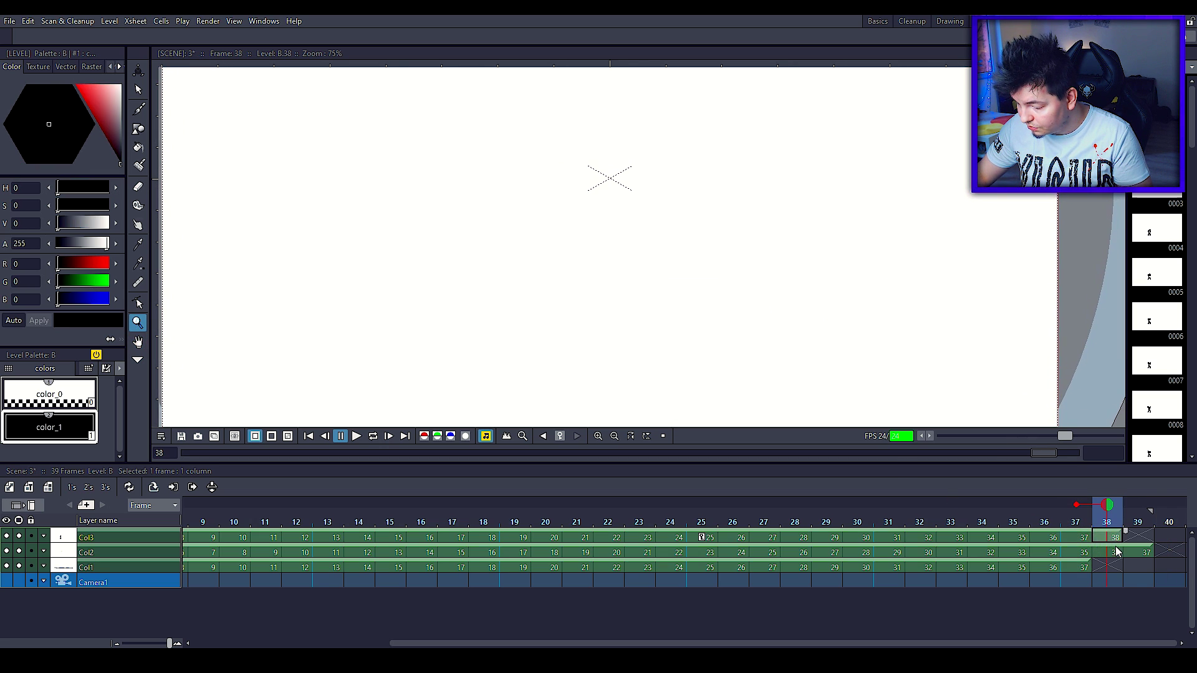
{"action": "left_click_drag", "start_coordinate": [1116, 551], "coordinate": [1117, 573]}
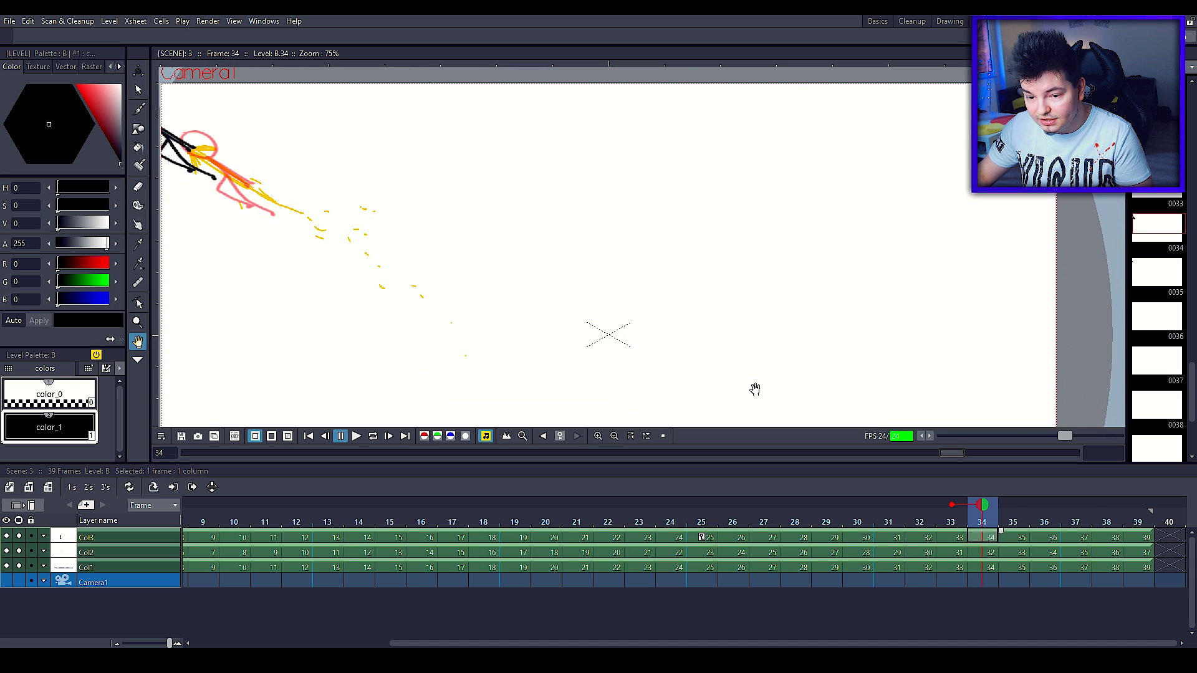
- Return to the first frame, centre the scene and play the animation back to review it
{"action": "left_click_drag", "start_coordinate": [753, 373], "coordinate": [752, 371]}
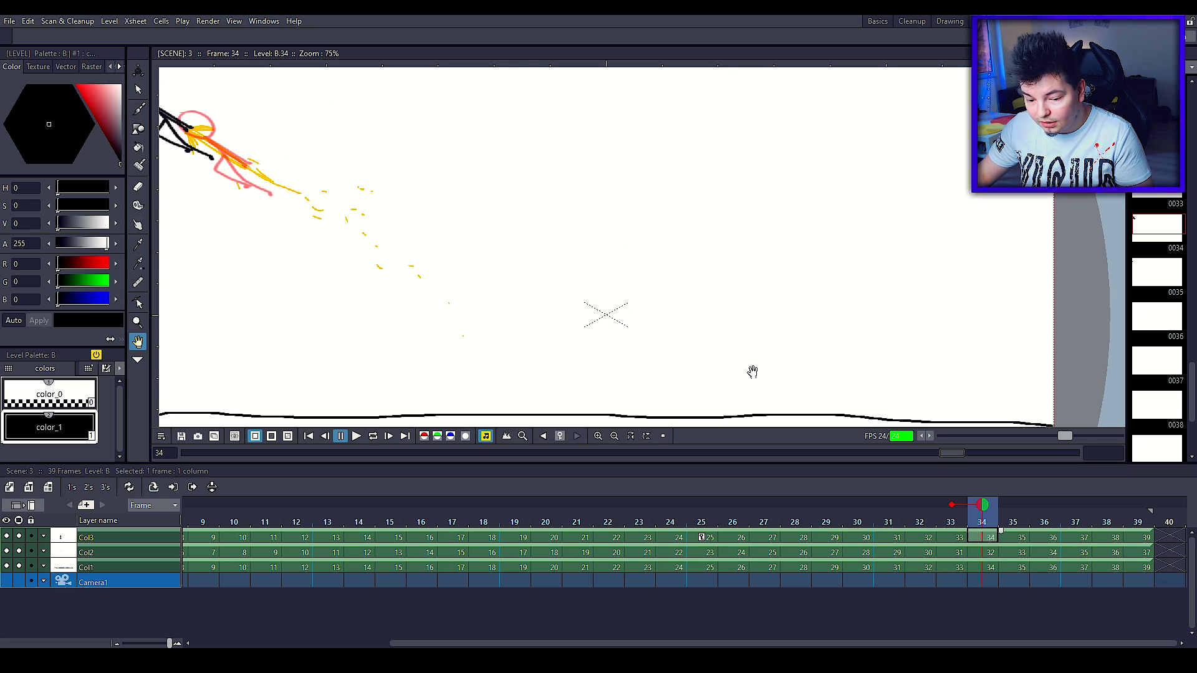
{"action": "left_click", "coordinate": [204, 540]}
{"action": "left_click_drag", "start_coordinate": [479, 642], "coordinate": [272, 642]}
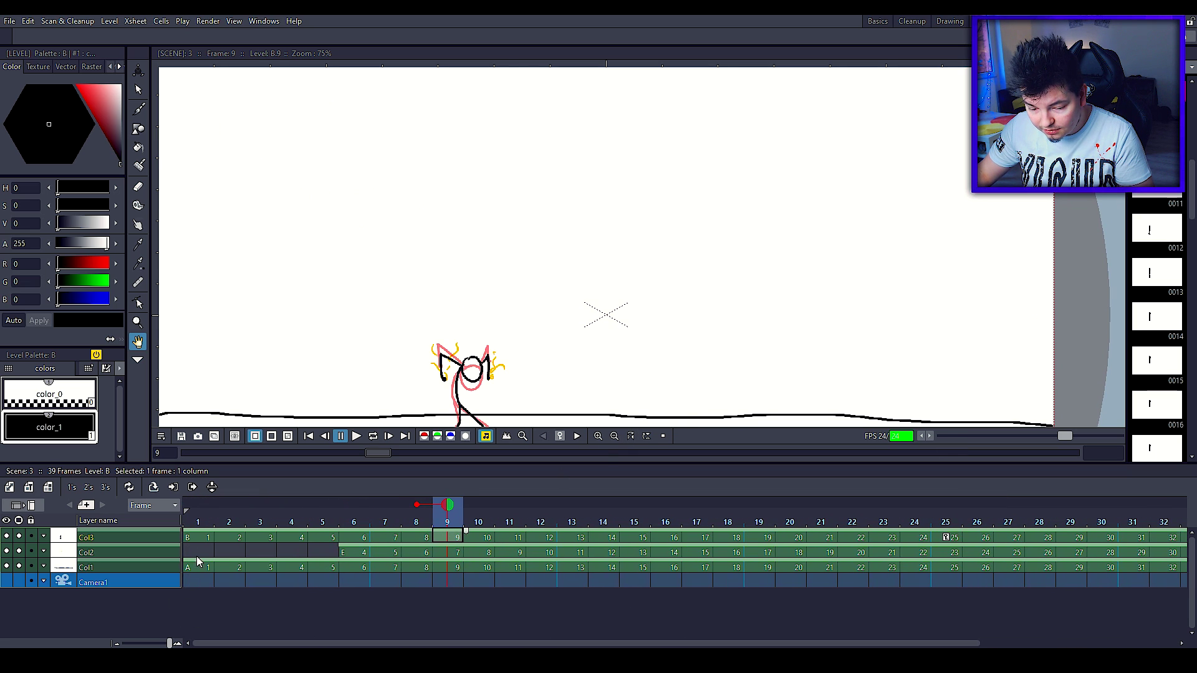
{"action": "left_click", "coordinate": [197, 537]}
{"action": "left_click_drag", "start_coordinate": [396, 307], "coordinate": [385, 270]}
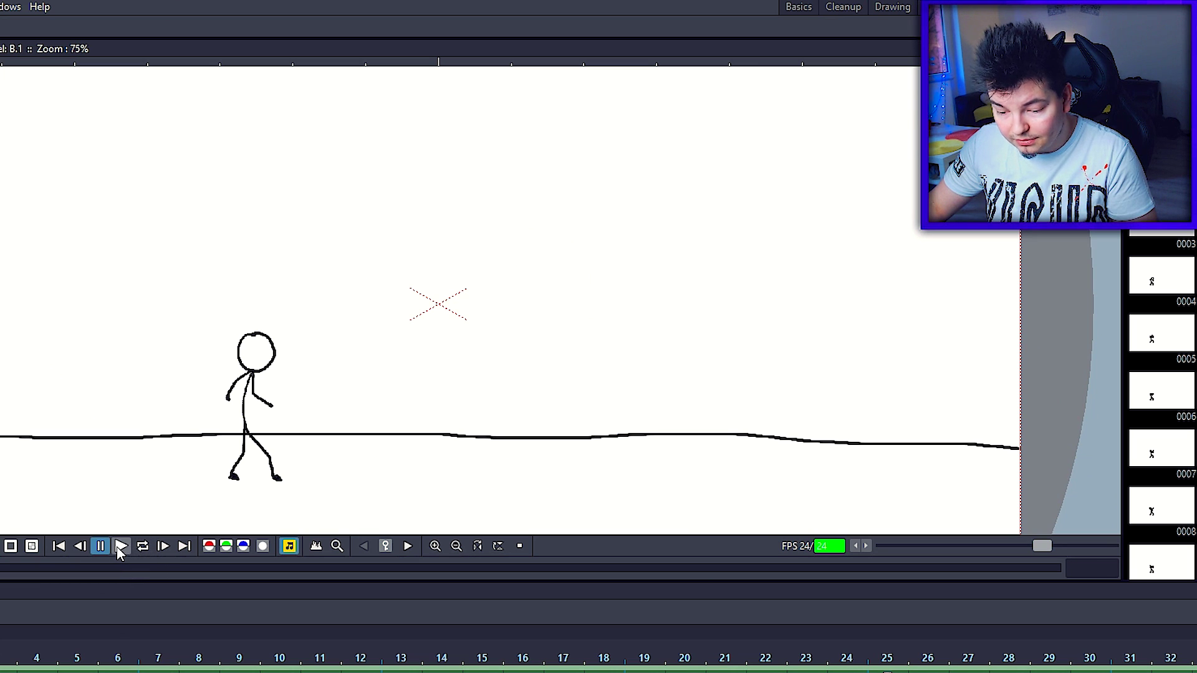
{"action": "left_click", "coordinate": [120, 547]}
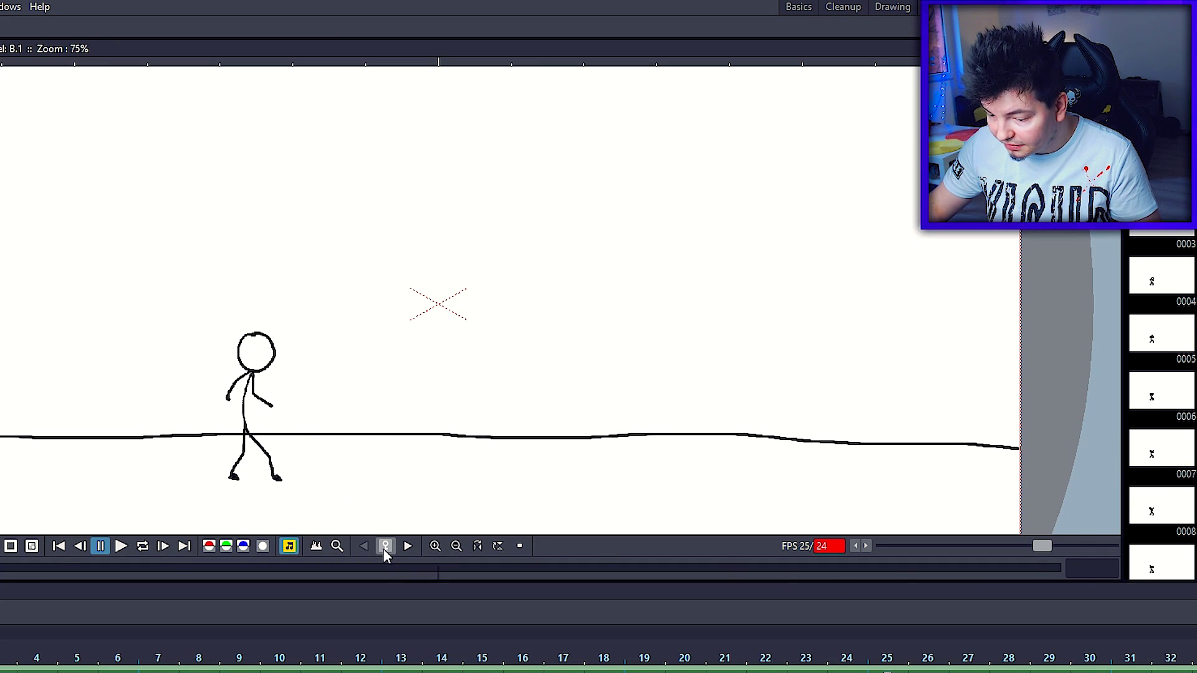
{"action": "left_click", "coordinate": [355, 436]}
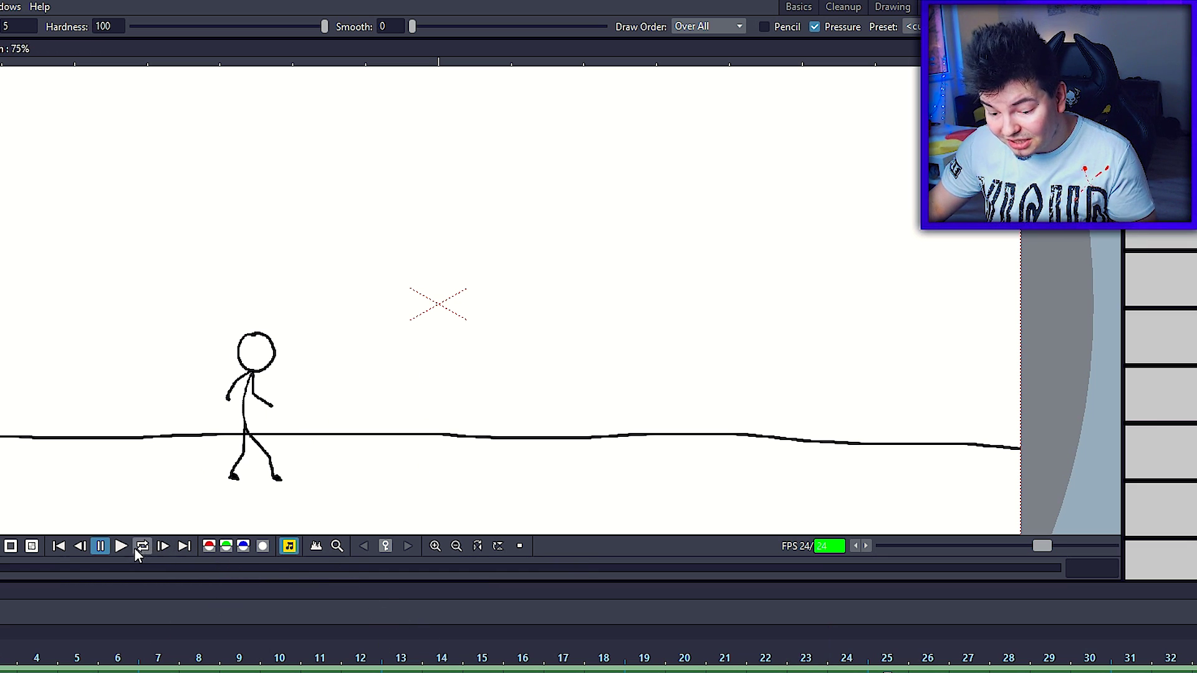
{"action": "left_click", "coordinate": [120, 547]}
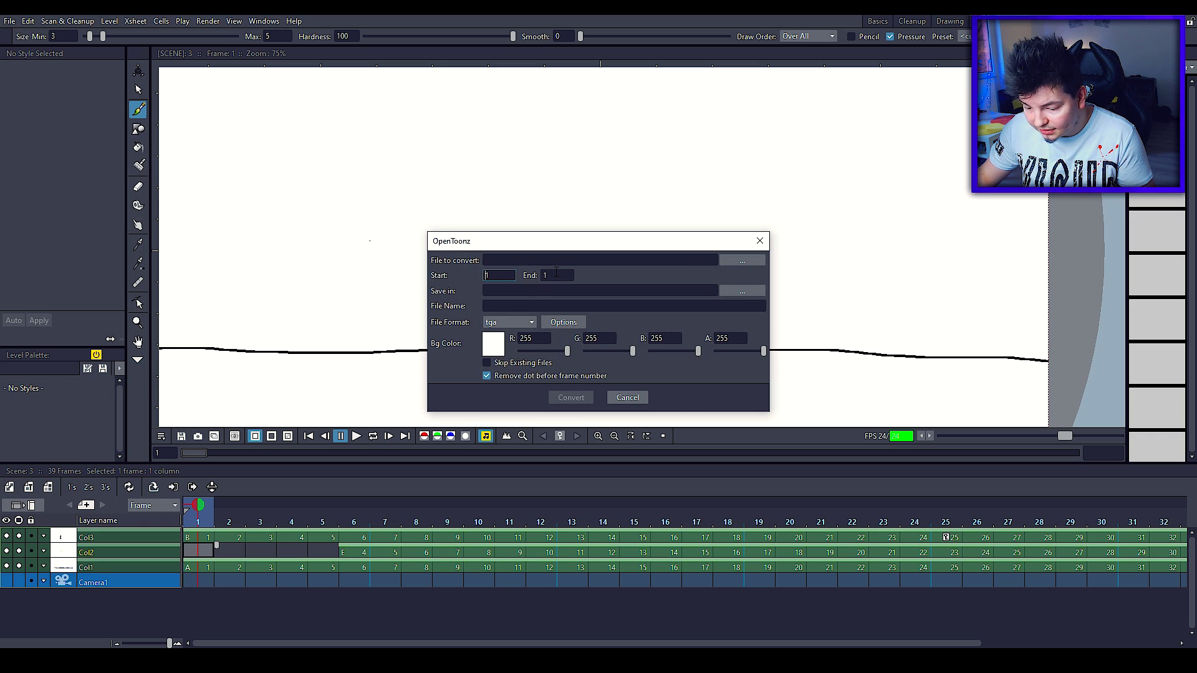
- Set the conversion end frame to 39 and the output format to avi
{"action": "left_click", "coordinate": [561, 274]}
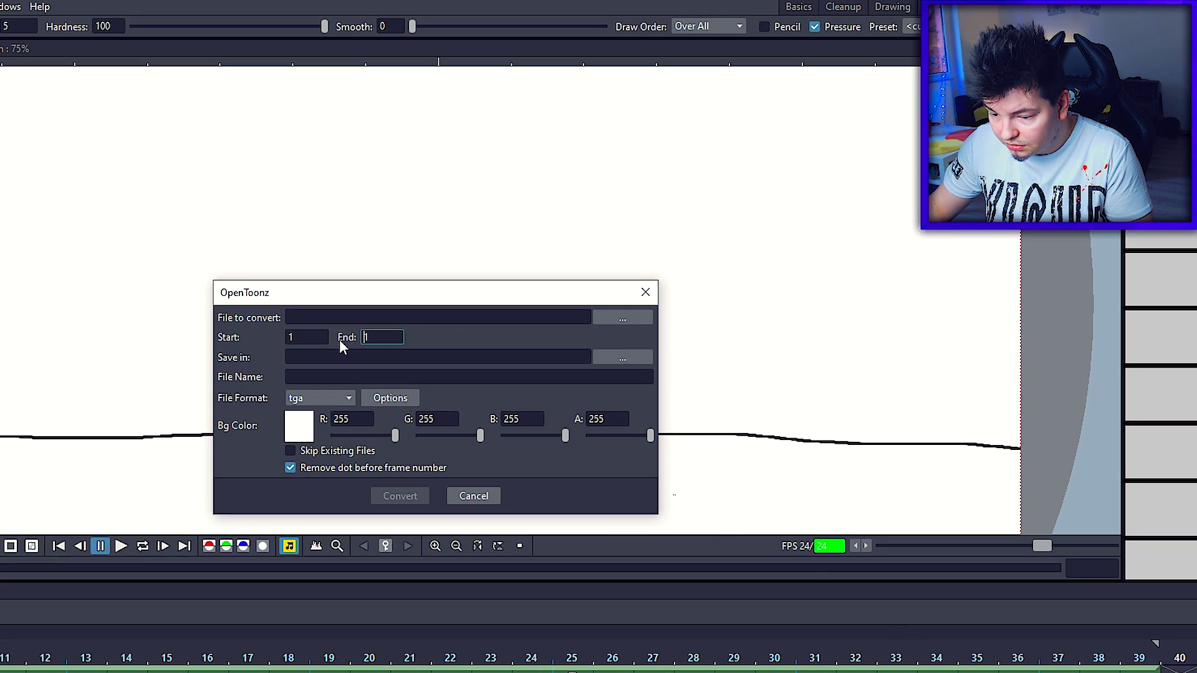
{"action": "type", "text": "39"}
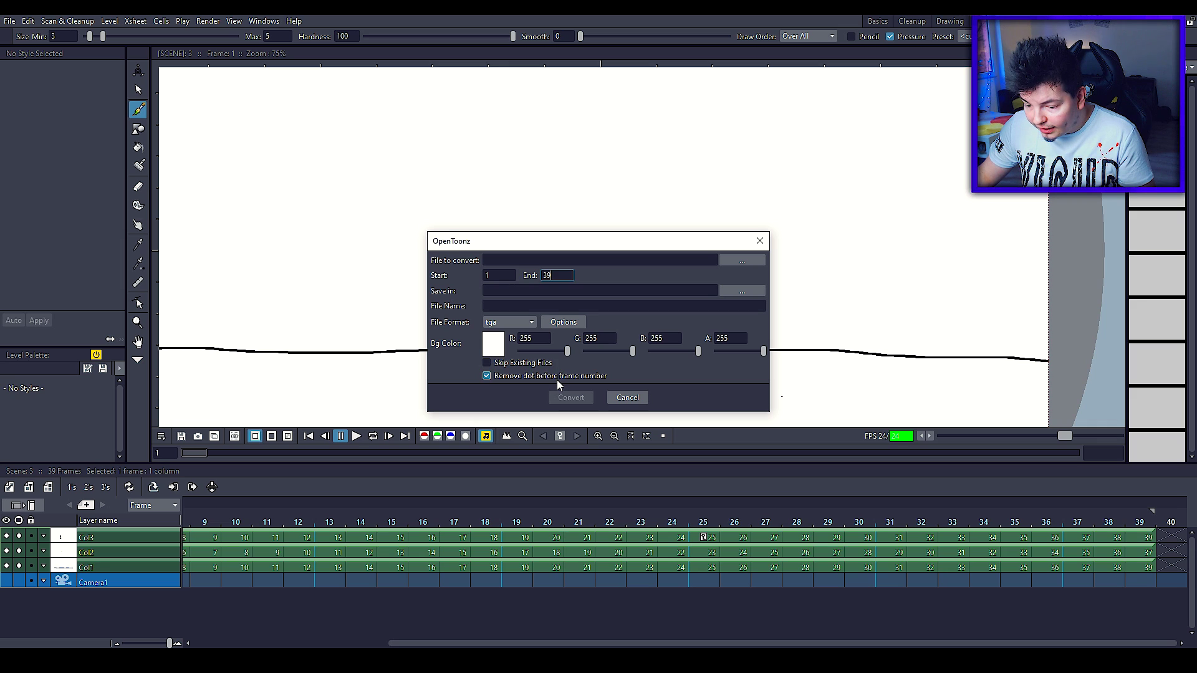
{"action": "left_click", "coordinate": [526, 323]}
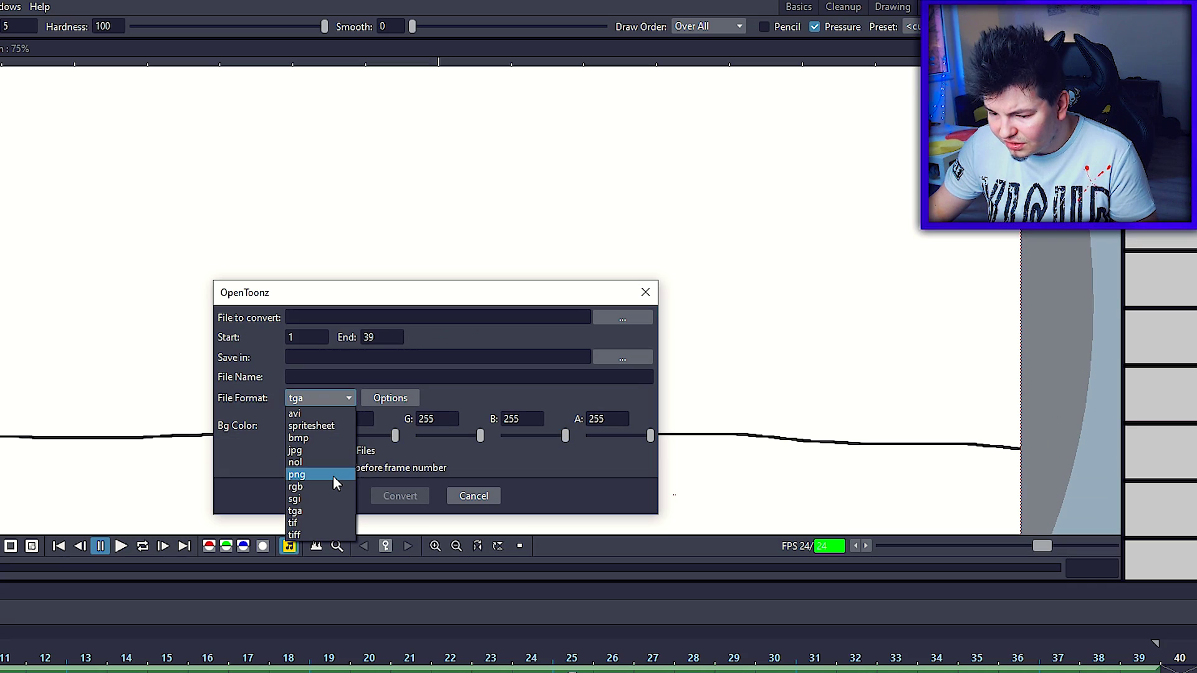
{"action": "left_click", "coordinate": [328, 414]}
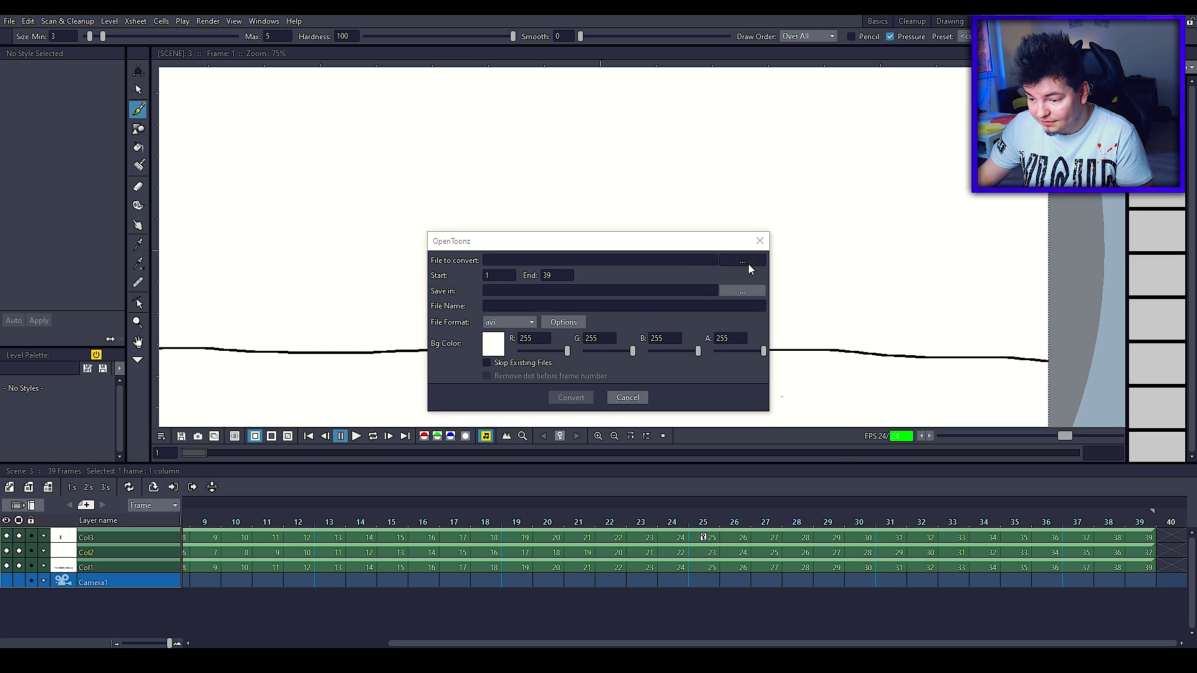
- Browse for level E.tlv, cancel the folder picker, convert, and close the dialog
{"action": "left_click", "coordinate": [742, 261]}
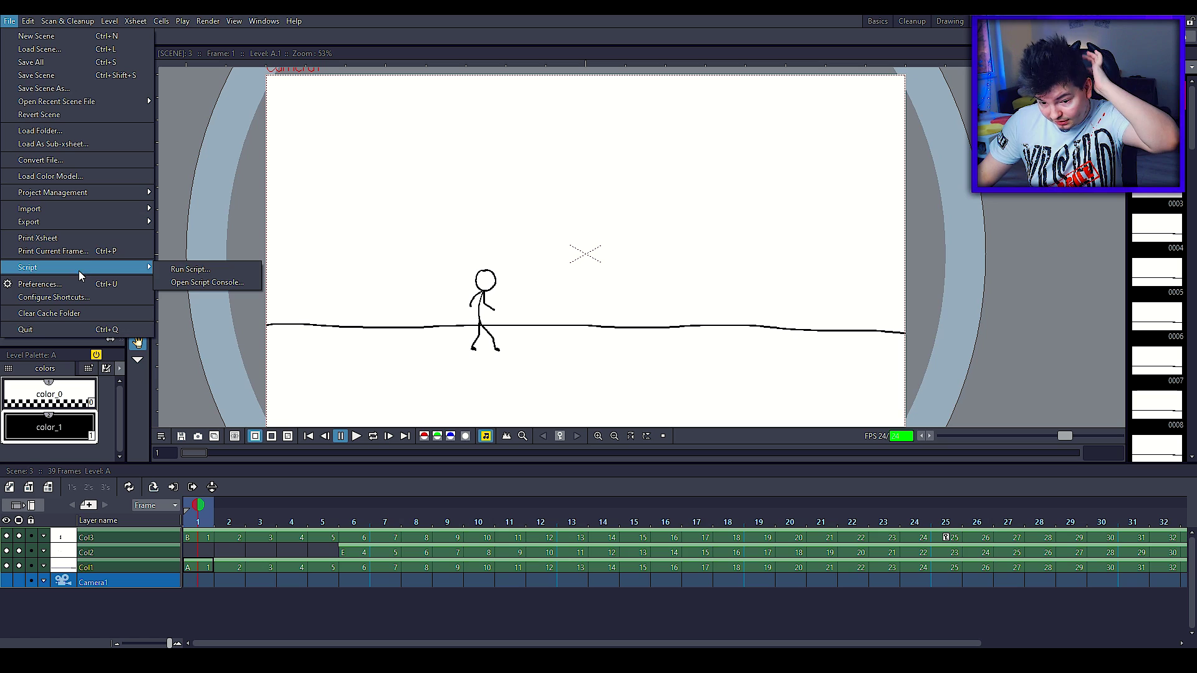
{"action": "left_click", "coordinate": [40, 284]}
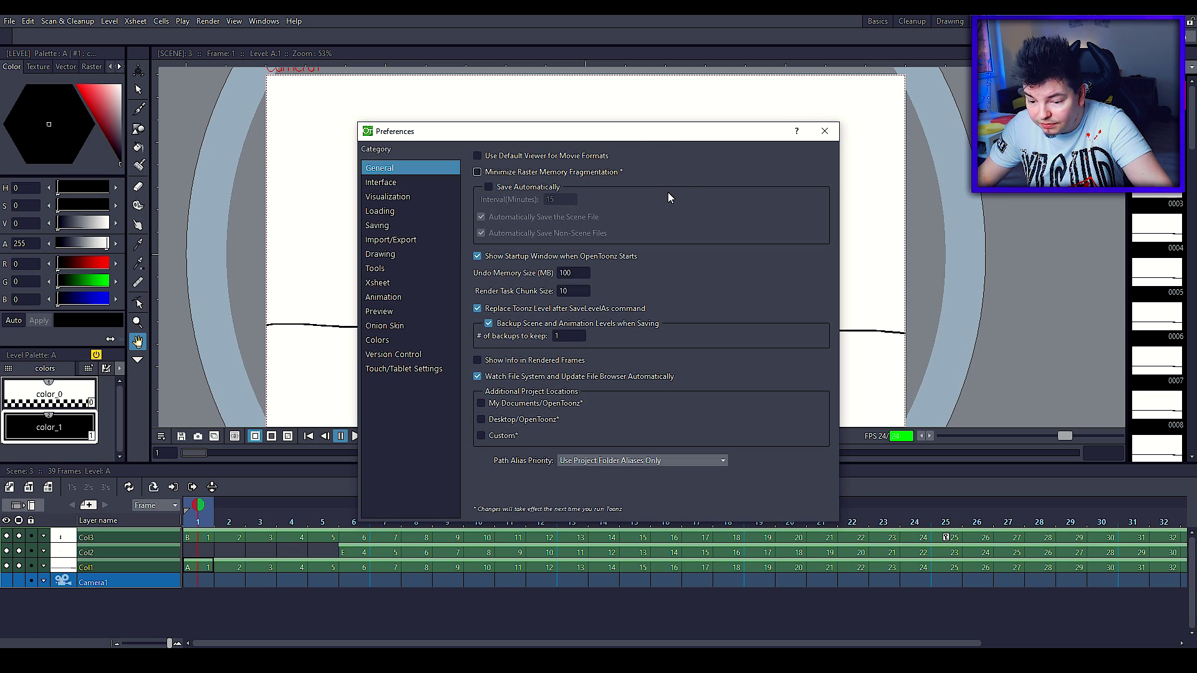
{"action": "left_click", "coordinate": [419, 295]}
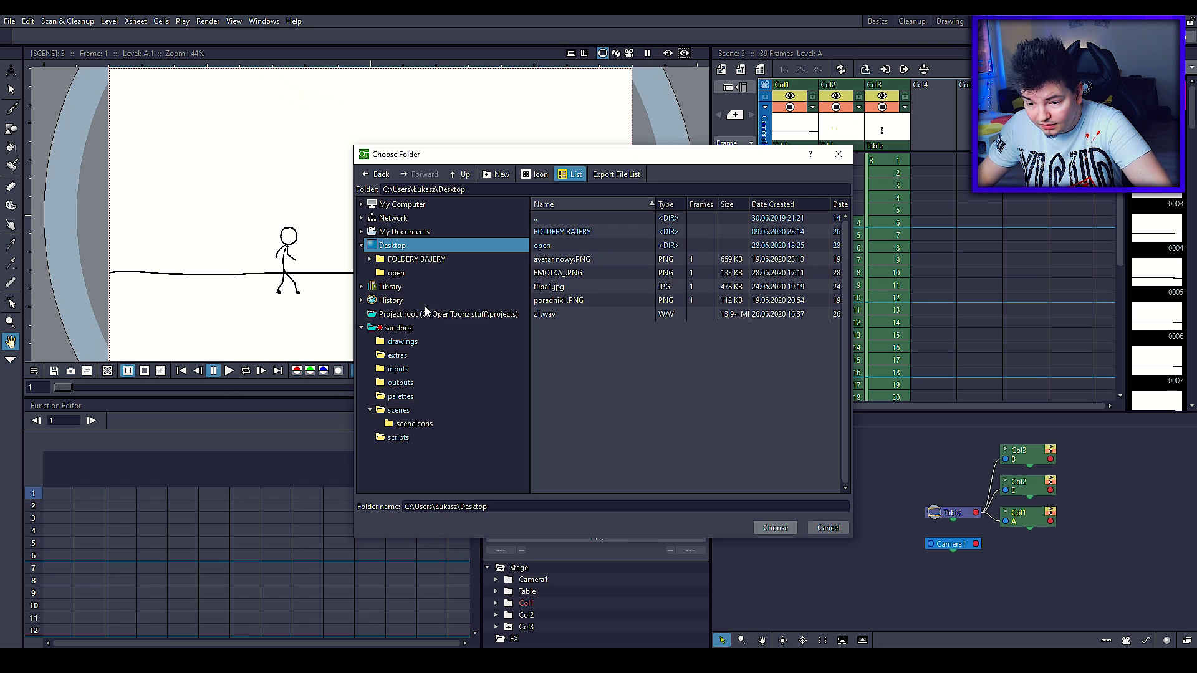
{"action": "left_click", "coordinate": [411, 273]}
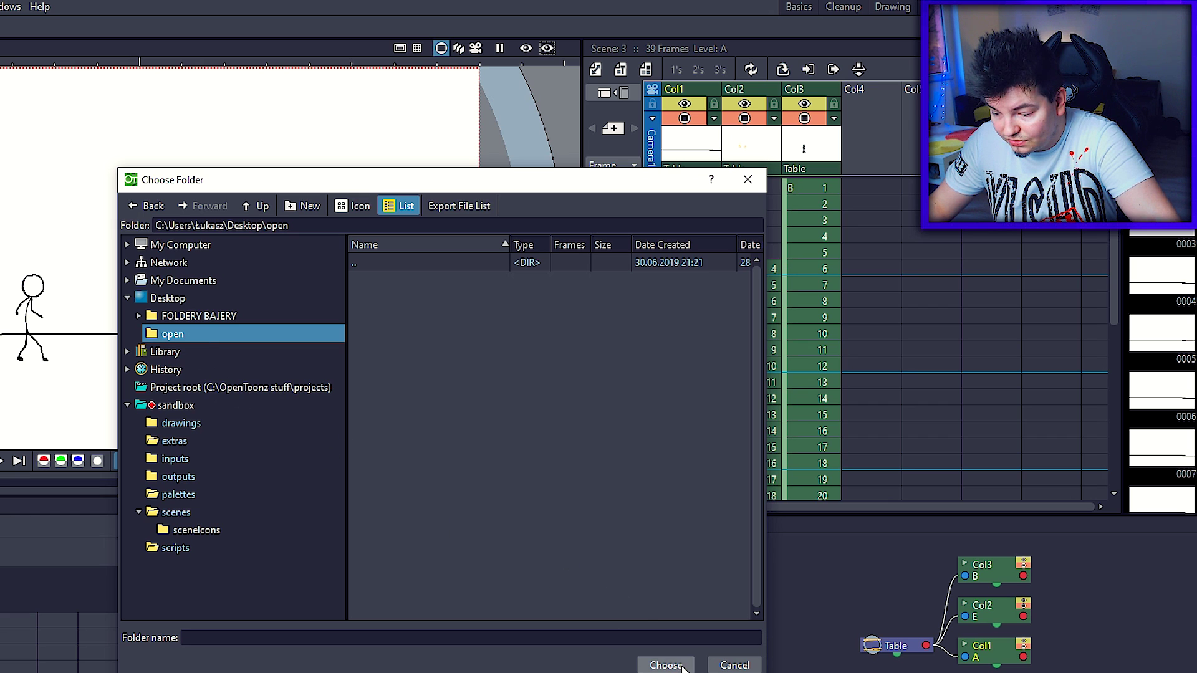
{"action": "left_click", "coordinate": [720, 664]}
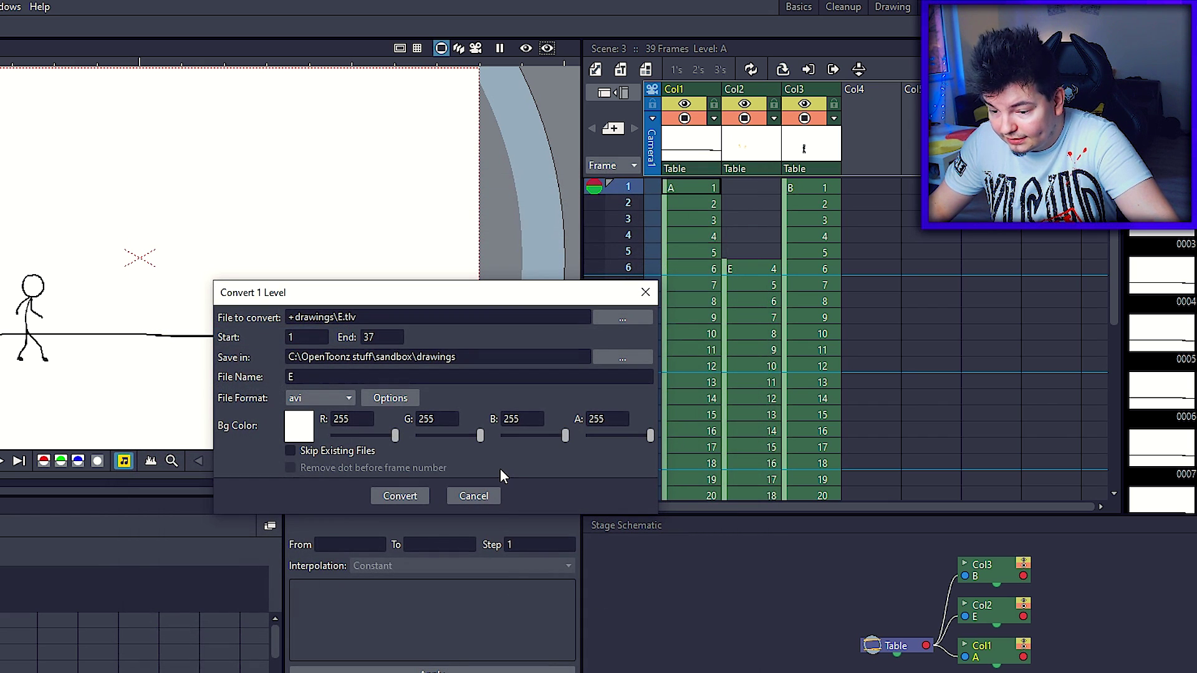
{"action": "left_click", "coordinate": [401, 495]}
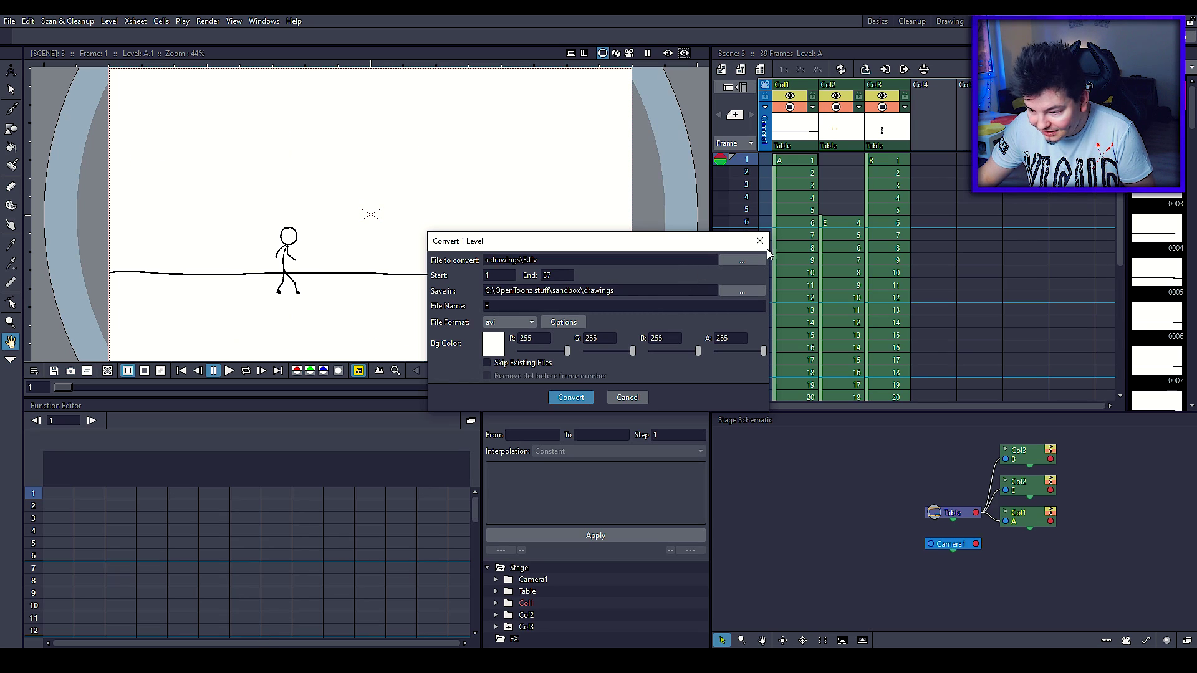
{"action": "left_click", "coordinate": [759, 240]}
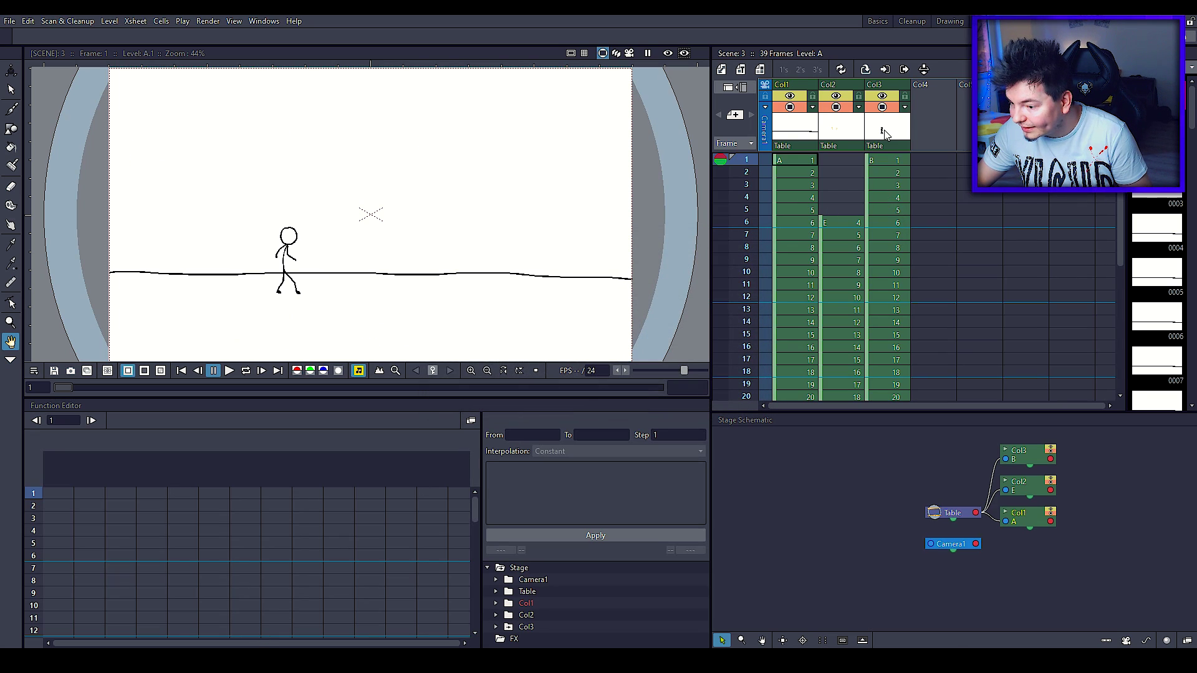
- Pan the viewer onto the stick figure and start playback with P
{"action": "right_click", "coordinate": [797, 128]}
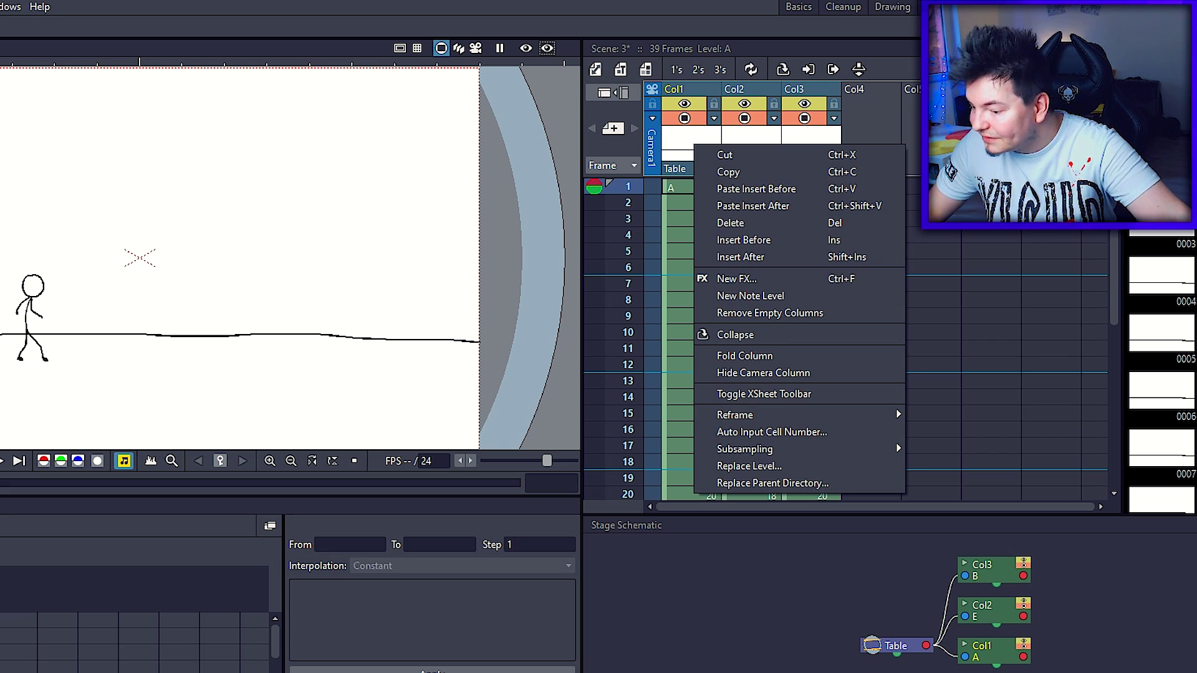
{"action": "key", "text": "Escape"}
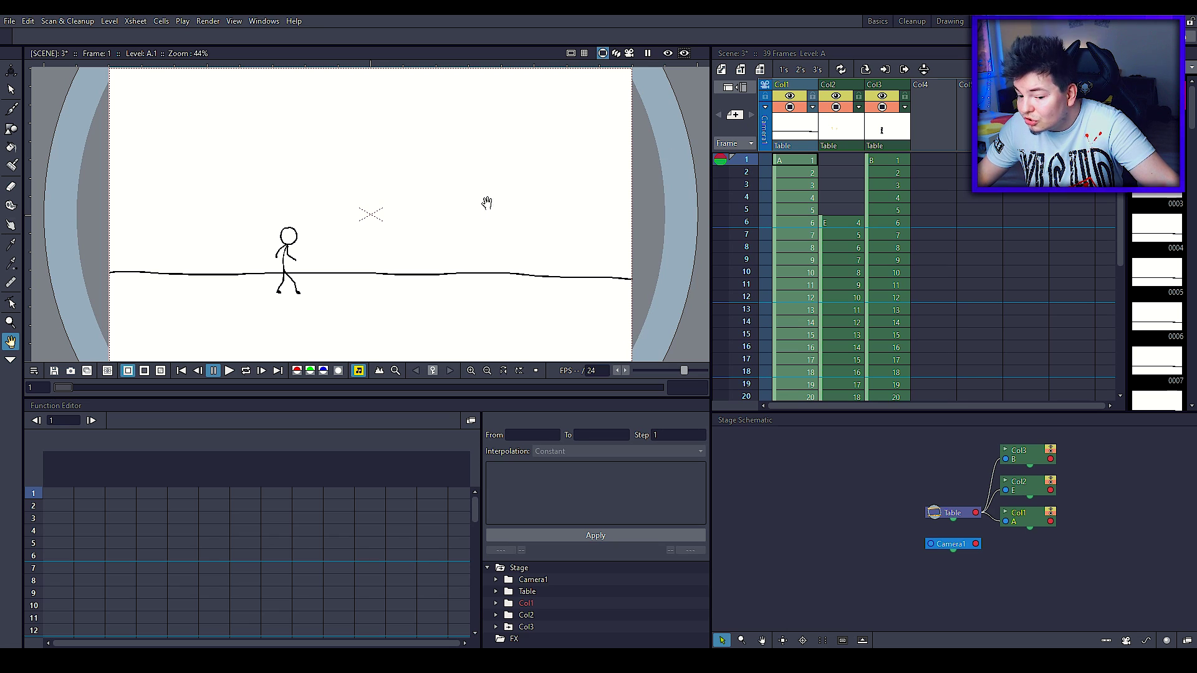
{"action": "scroll", "coordinate": [280, 230], "scroll_direction": "left", "scroll_amount": 5}
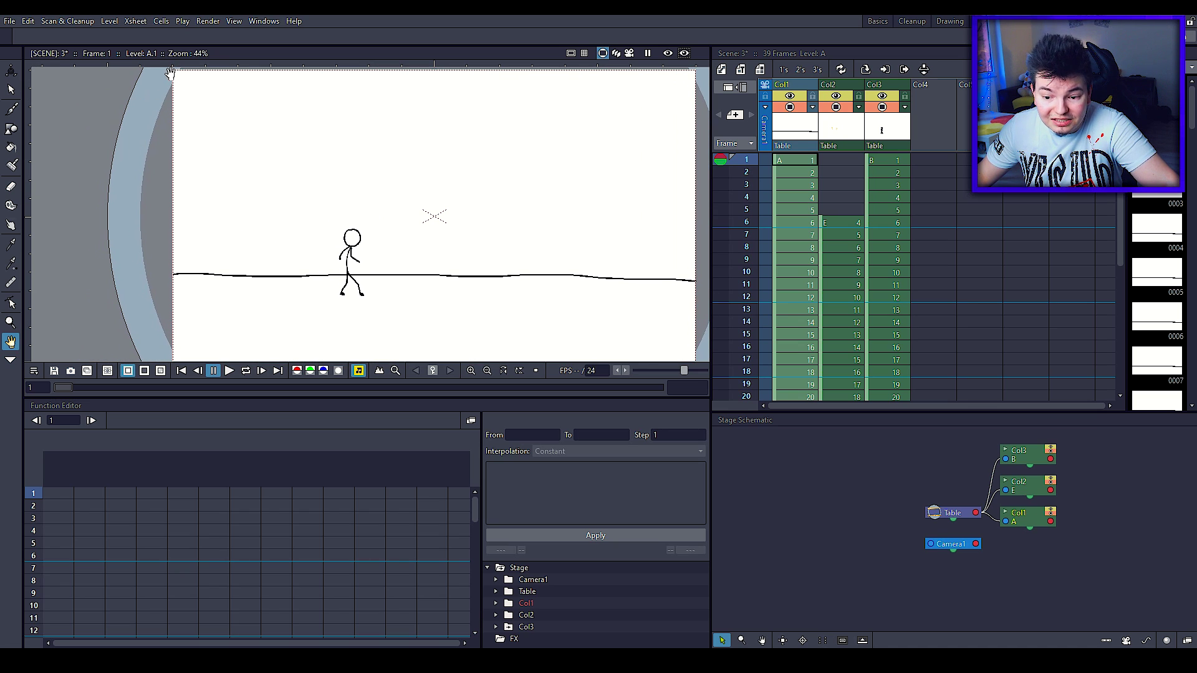
{"action": "left_click_drag", "start_coordinate": [173, 121], "coordinate": [153, 120]}
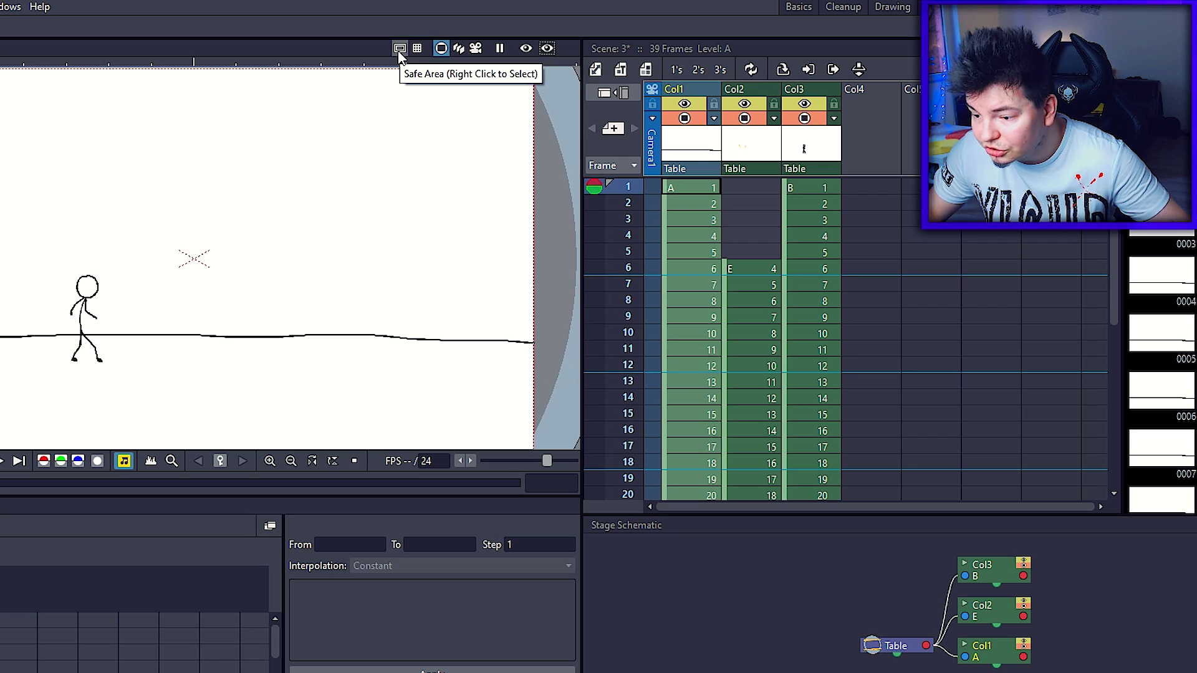
{"action": "scroll", "coordinate": [302, 179], "scroll_direction": "left", "scroll_amount": 1}
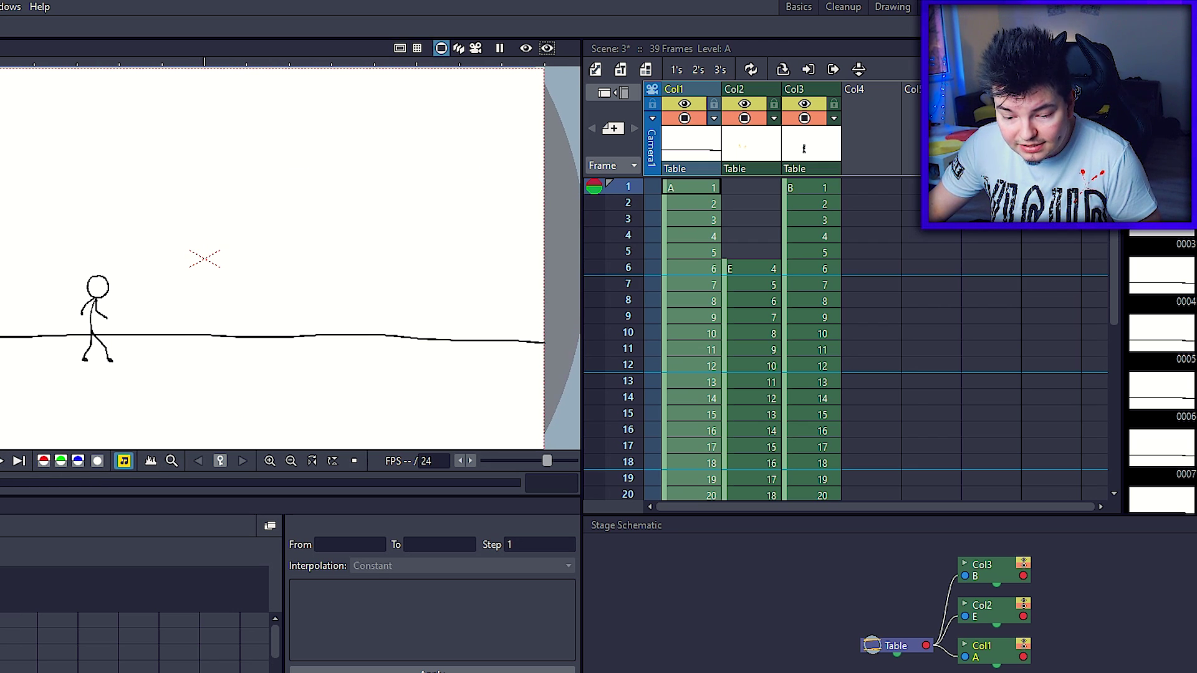
{"action": "key", "text": "p"}
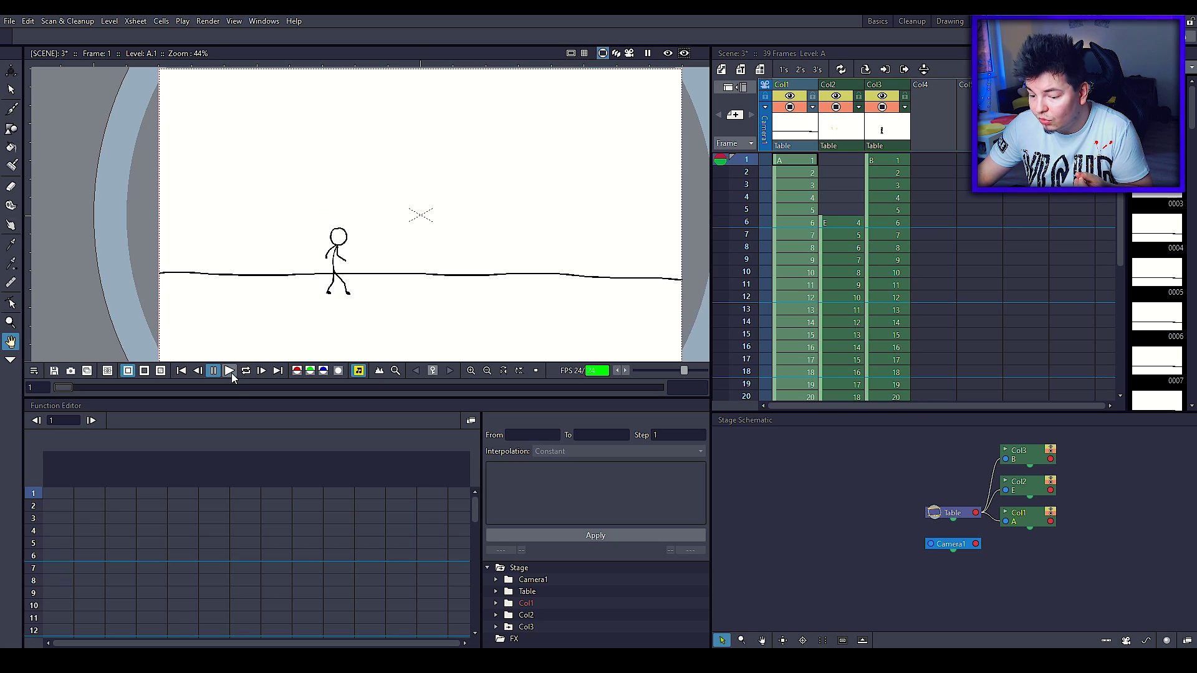
- Test playback at maximum and 10 fps, return to 24 fps, and save the scene
{"action": "left_click_drag", "start_coordinate": [684, 371], "coordinate": [705, 371]}
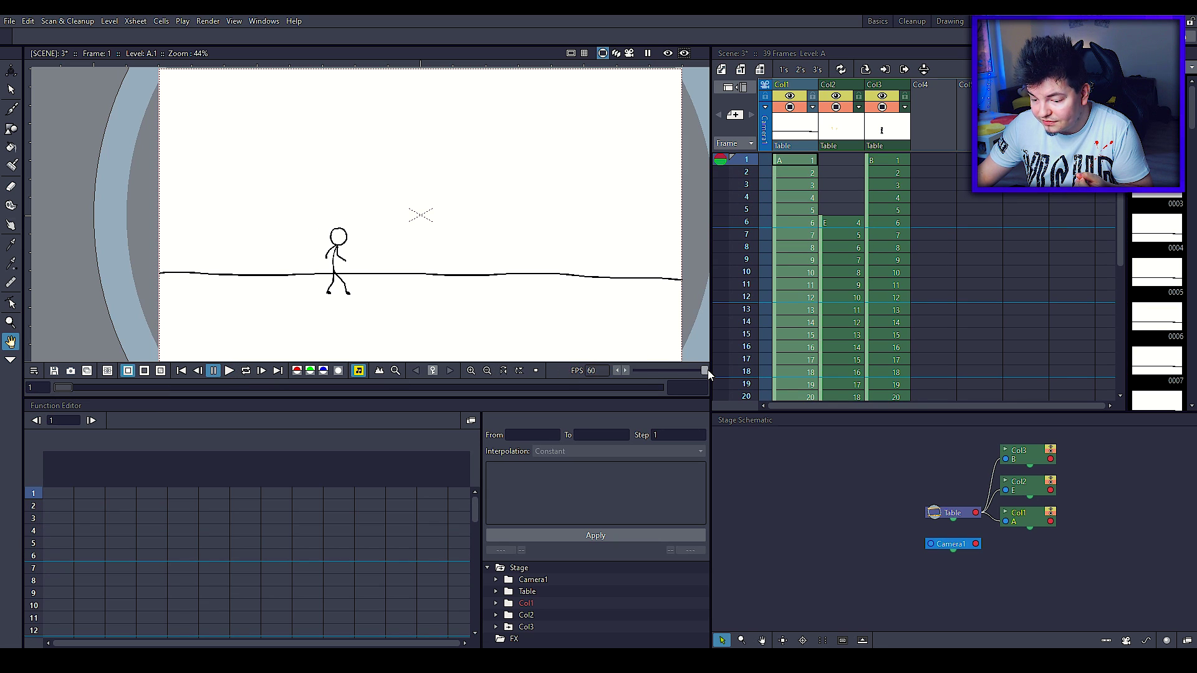
{"action": "left_click_drag", "start_coordinate": [704, 371], "coordinate": [675, 371]}
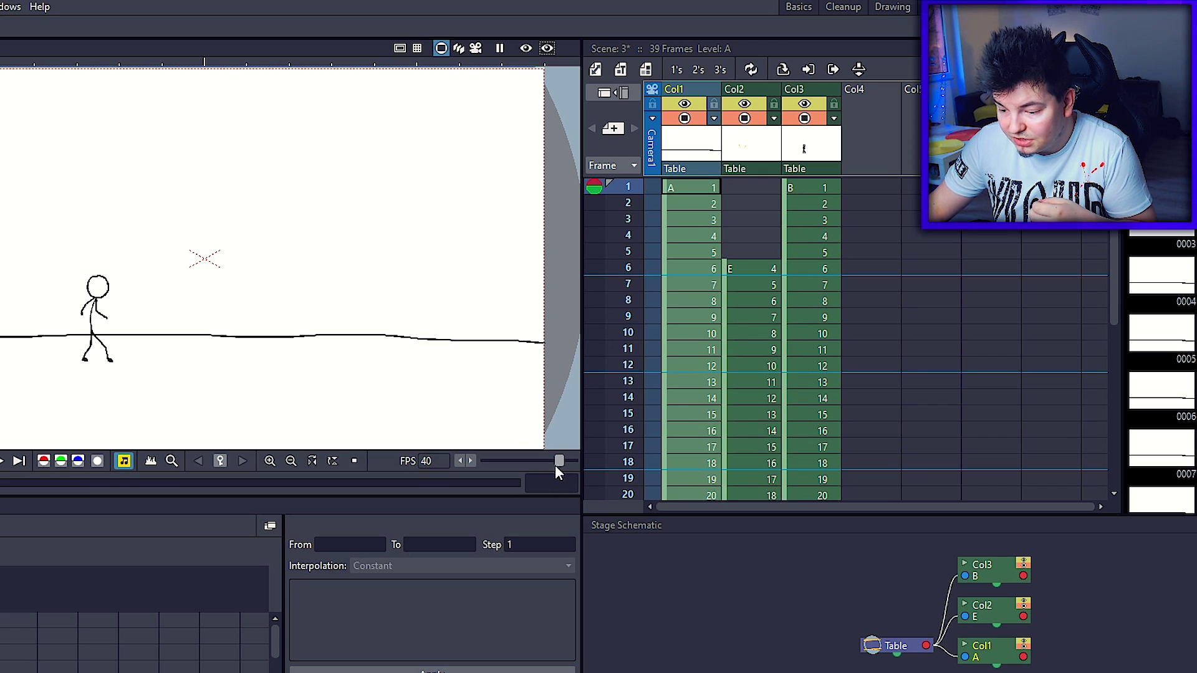
{"action": "left_click", "coordinate": [2, 460]}
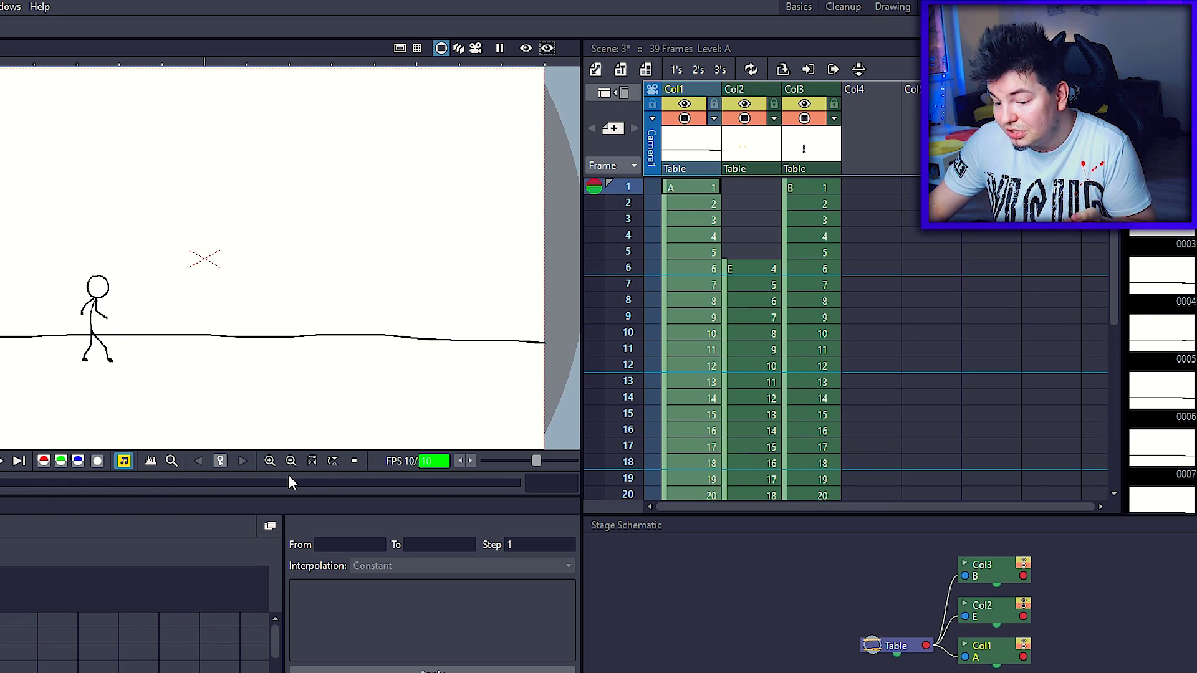
{"action": "left_click_drag", "start_coordinate": [541, 463], "coordinate": [550, 463]}
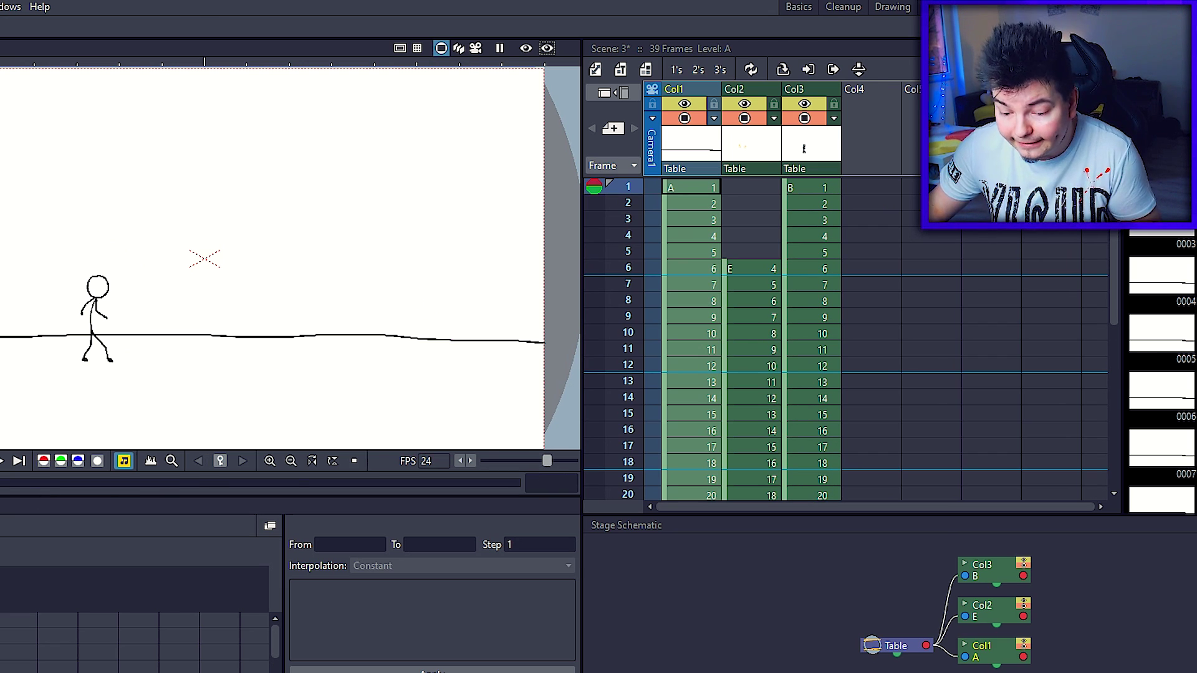
{"action": "left_click", "coordinate": [225, 373]}
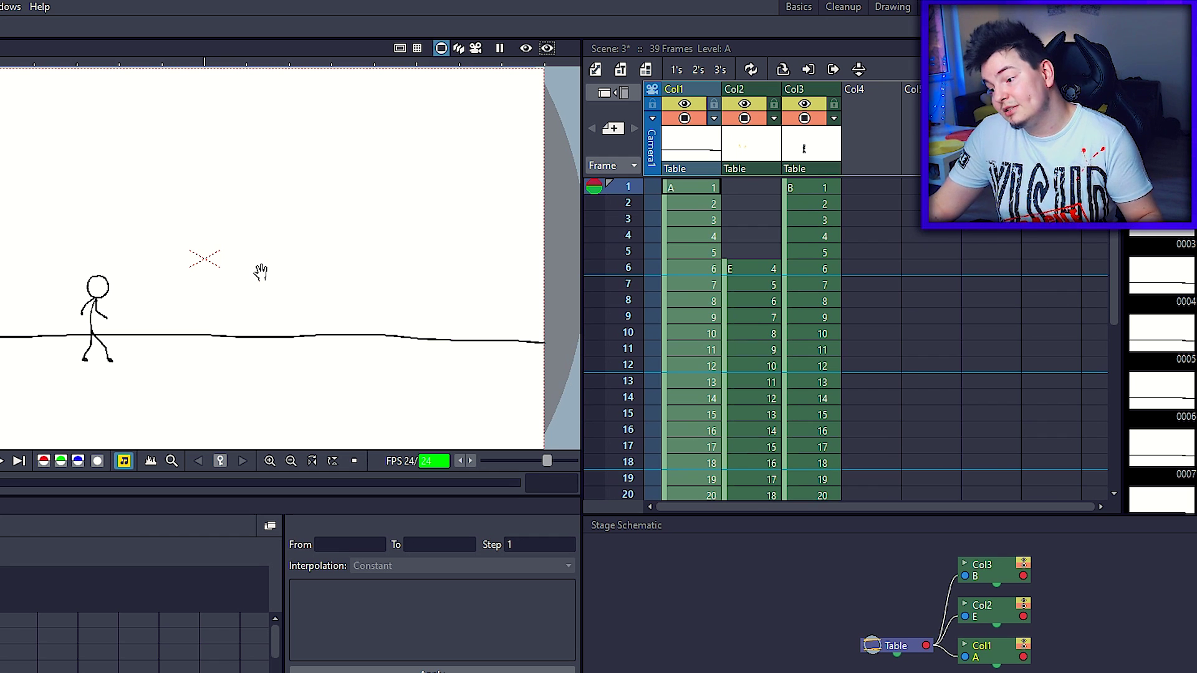
{"action": "key", "text": "ctrl+s"}
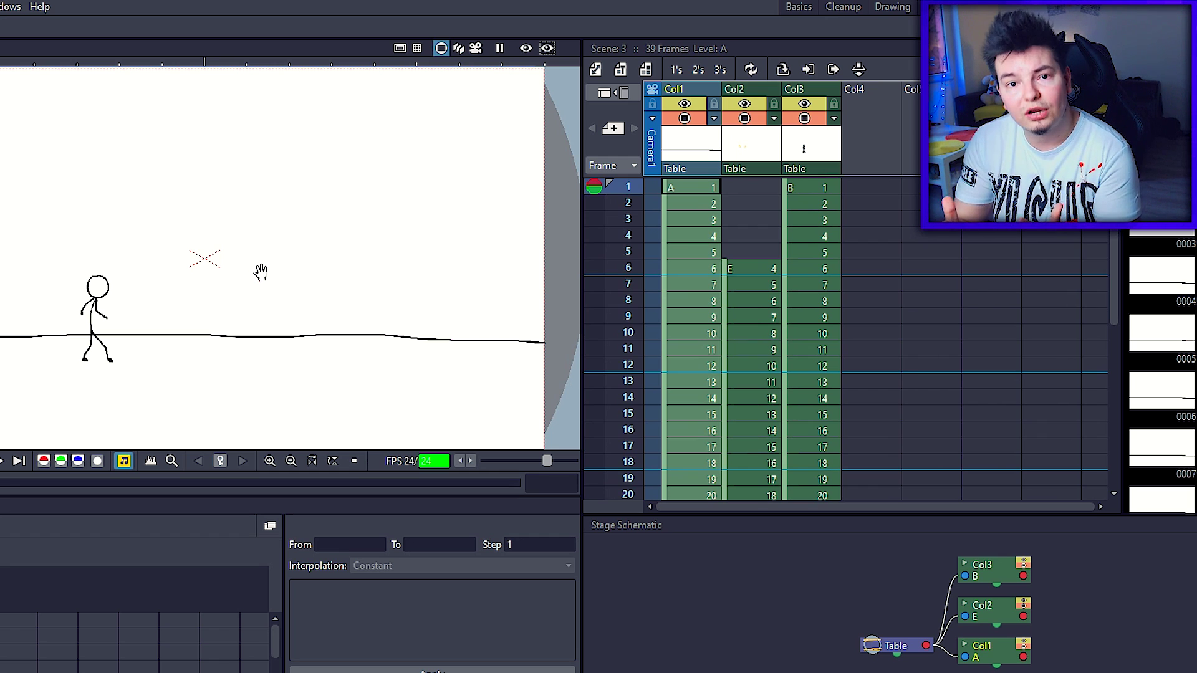
{"action": "key", "text": "Down"}
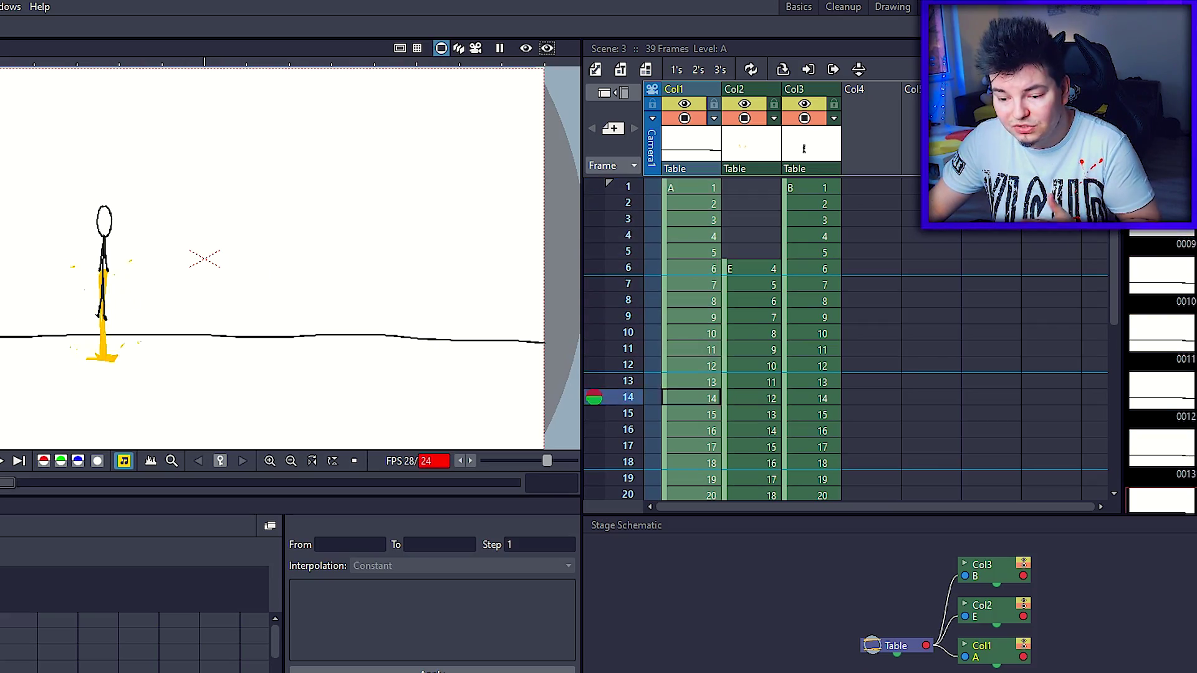